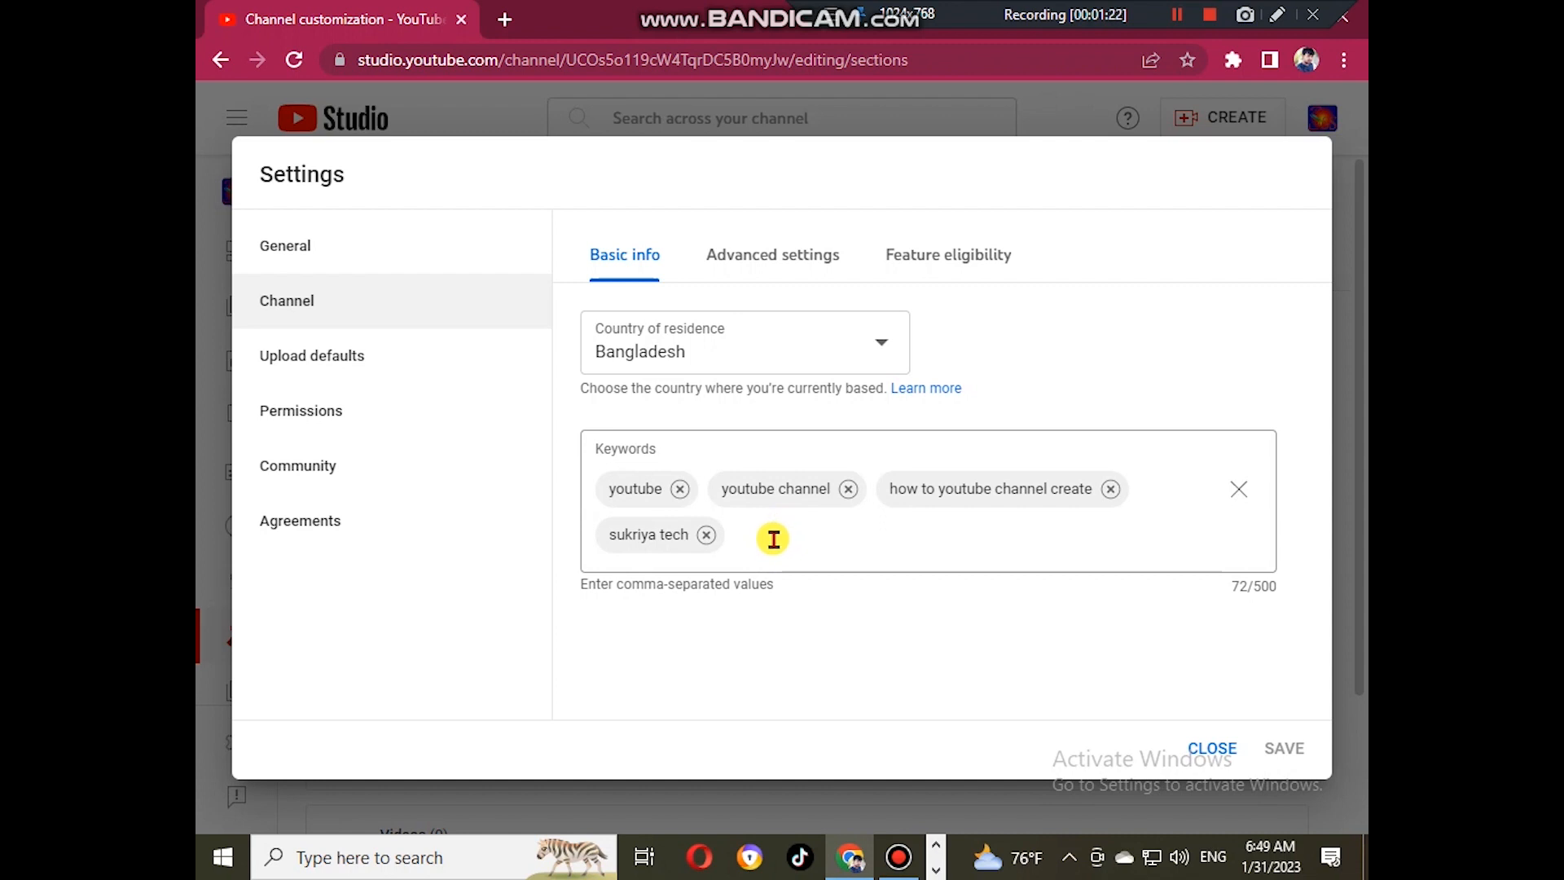
- Search the web for "google adwords" in a new browser tab
left_click(773, 545)
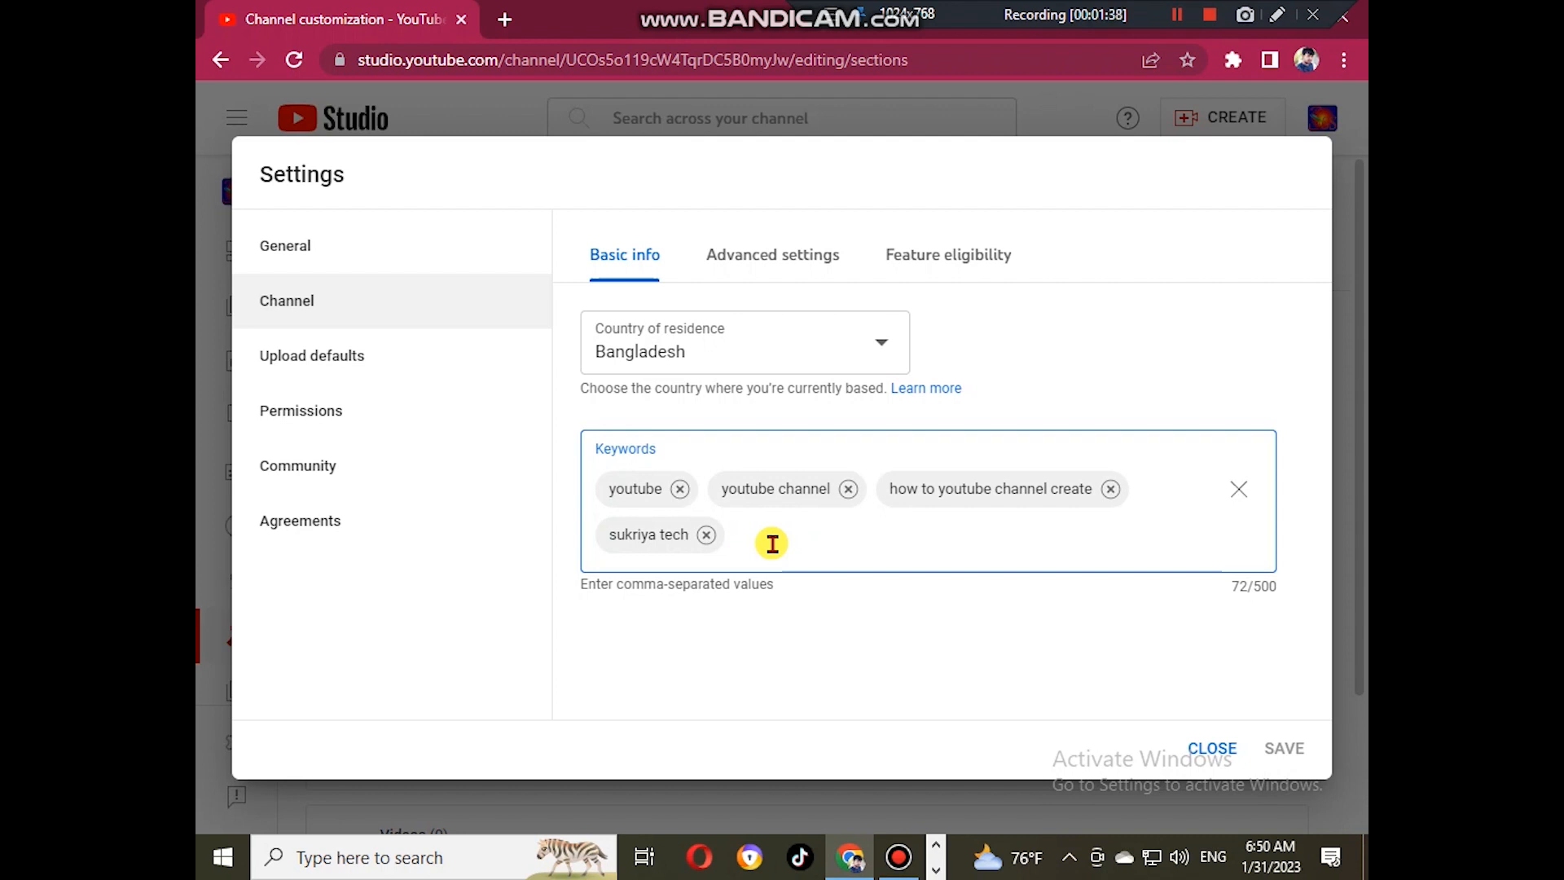
left_click(503, 16)
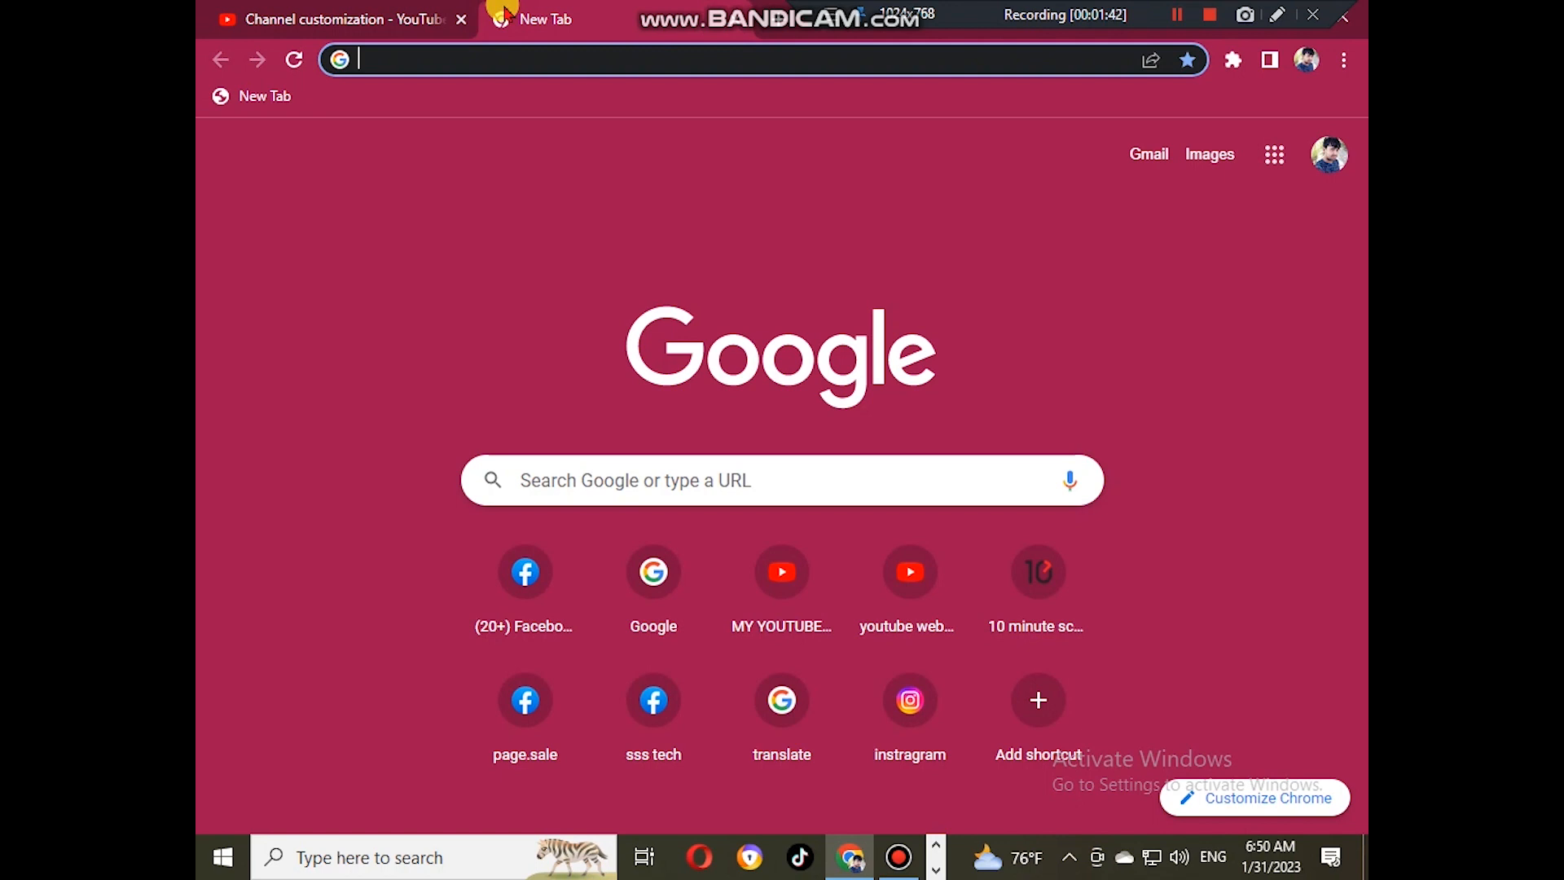
left_click(395, 61)
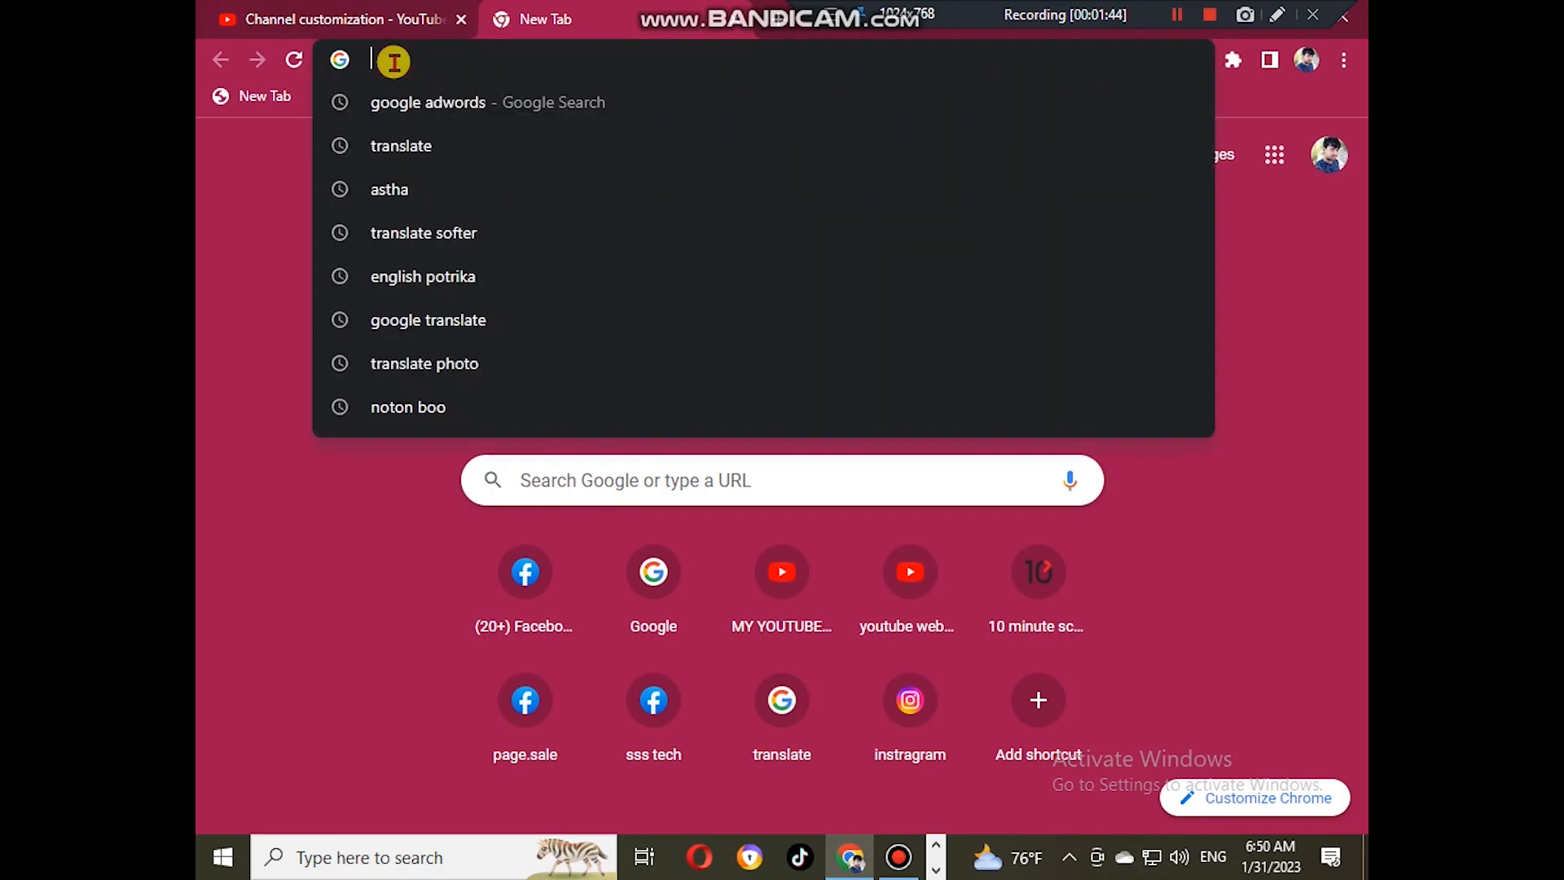
type("gg")
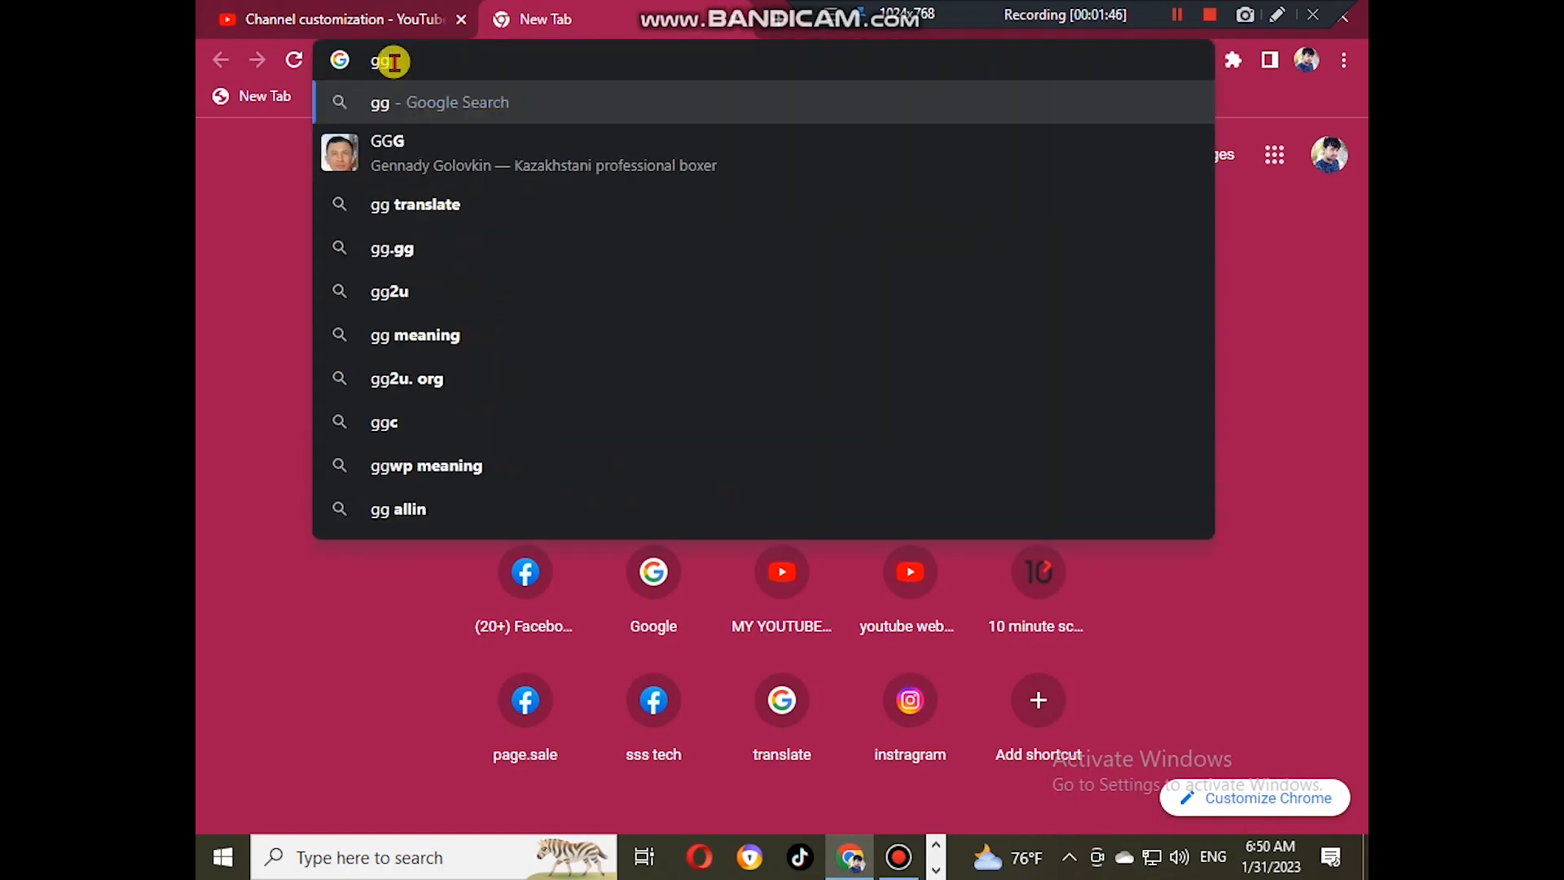
key("BackSpace")
type("oogle")
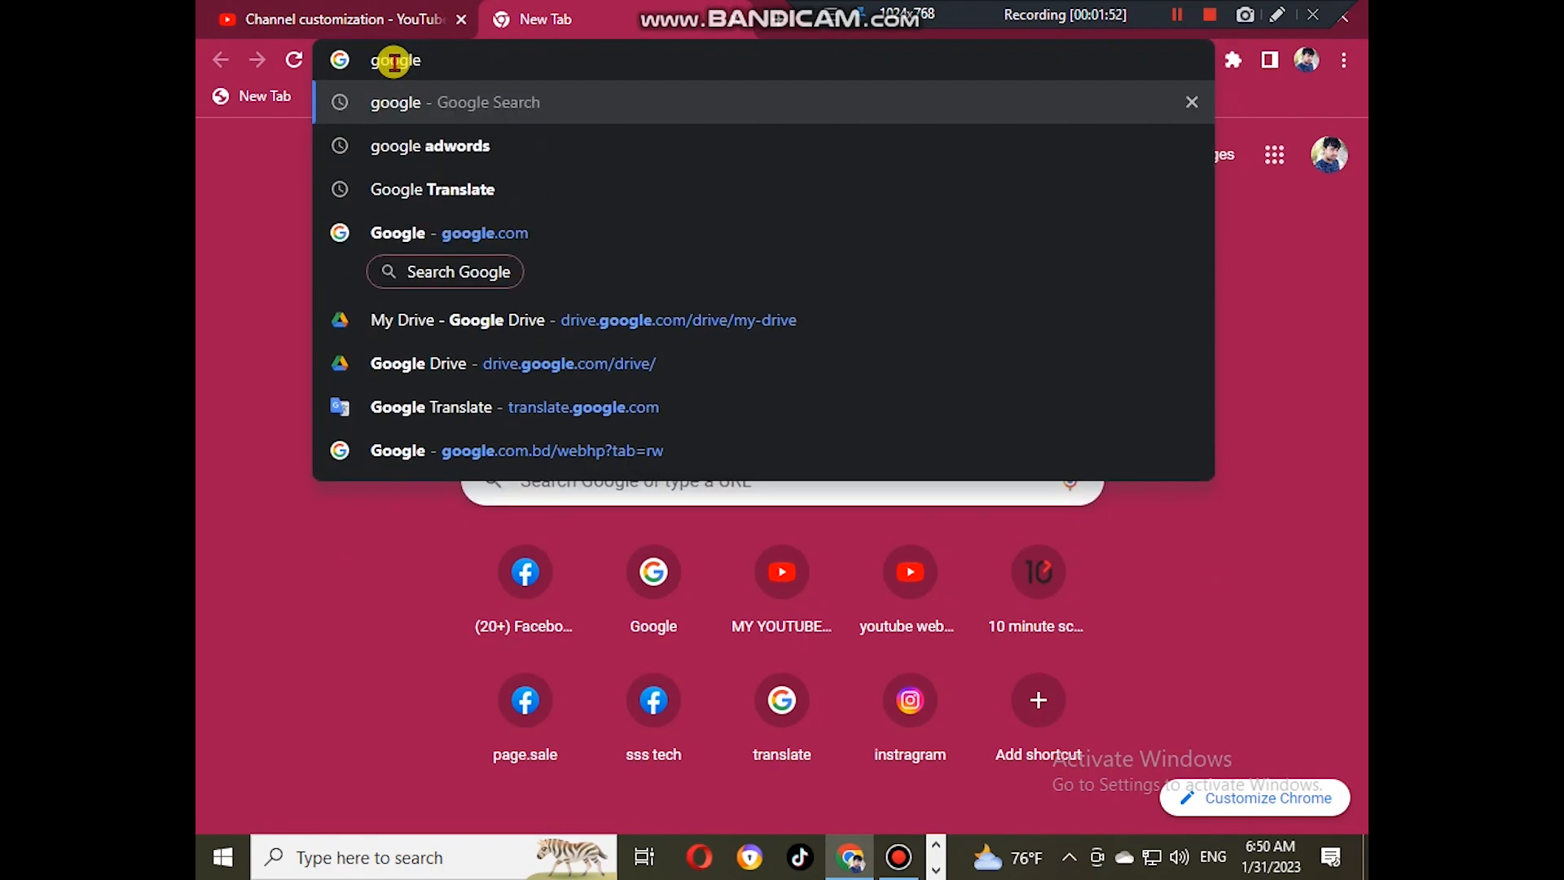
type(" adwor")
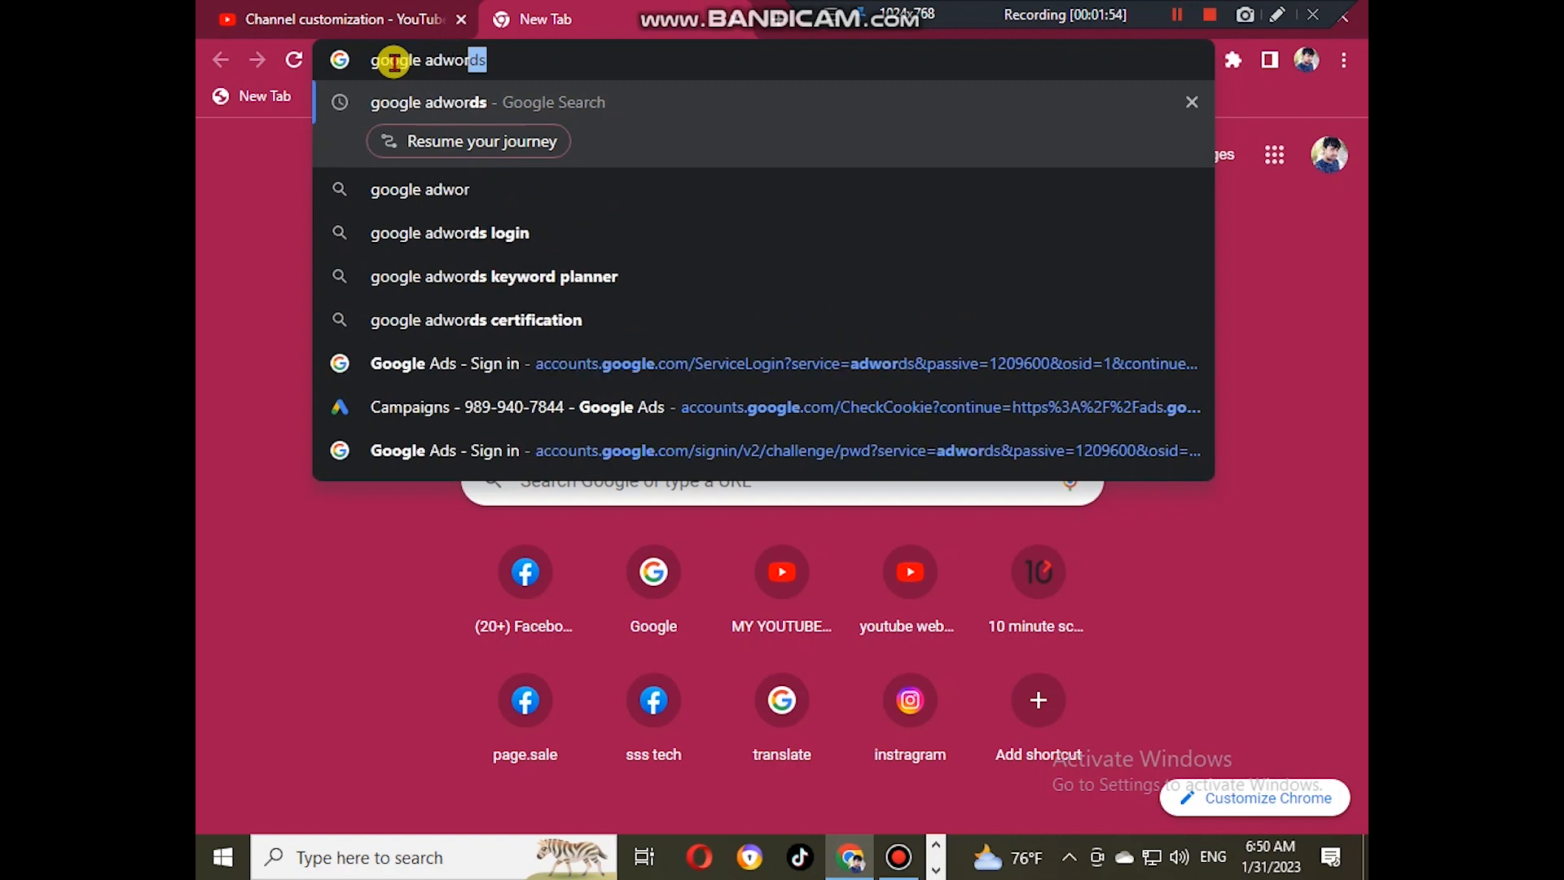
type("ds")
key("Return")
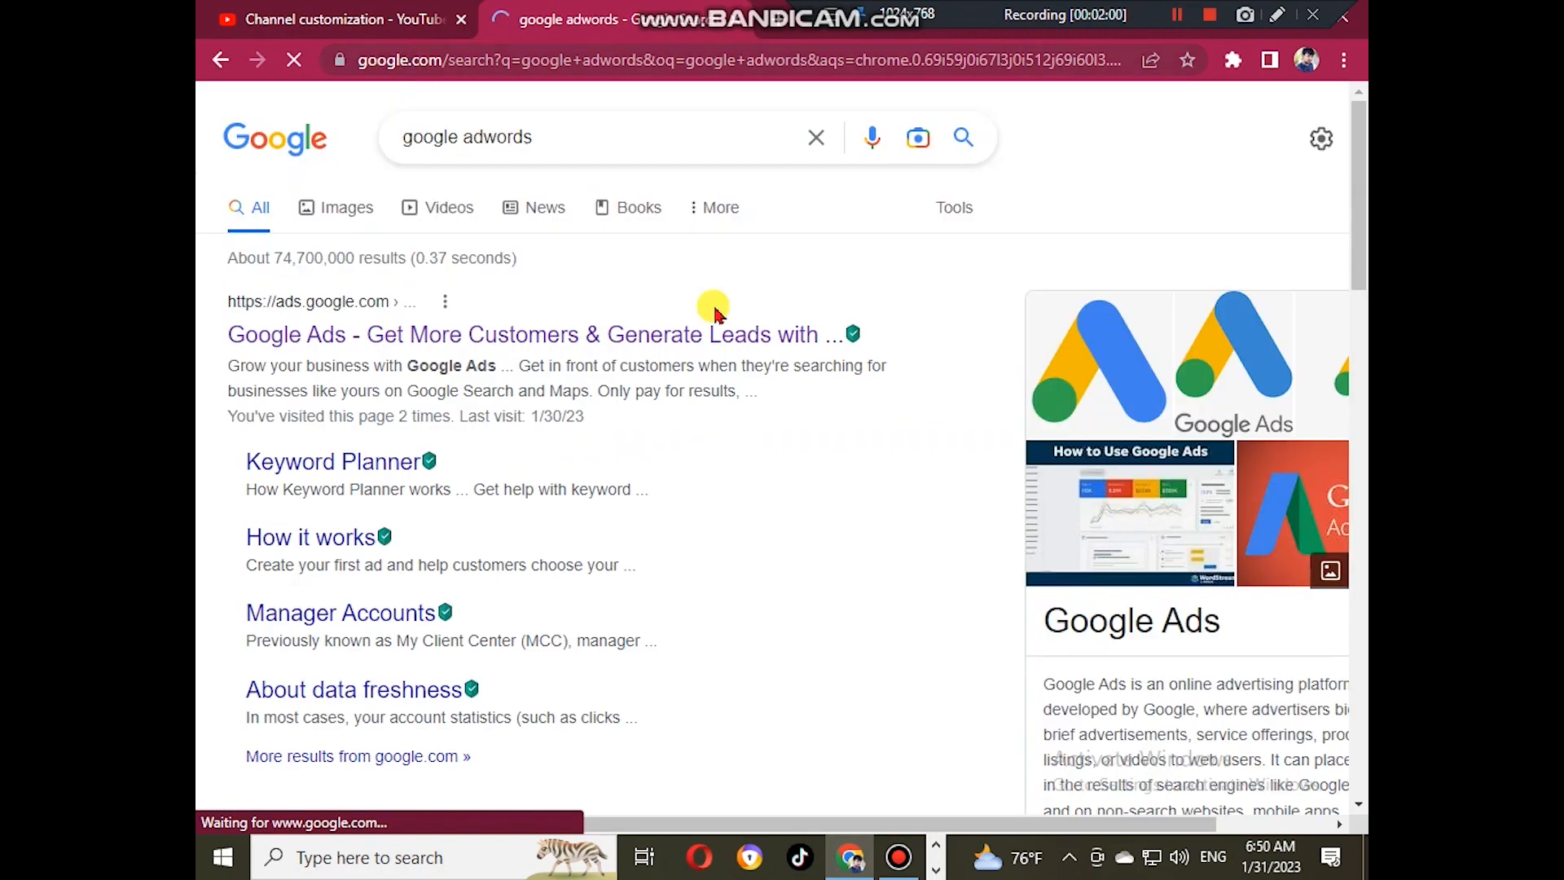
- Enter the Google Ads account from the ads.google.com search result and open Keyword Planner
left_click(428, 334)
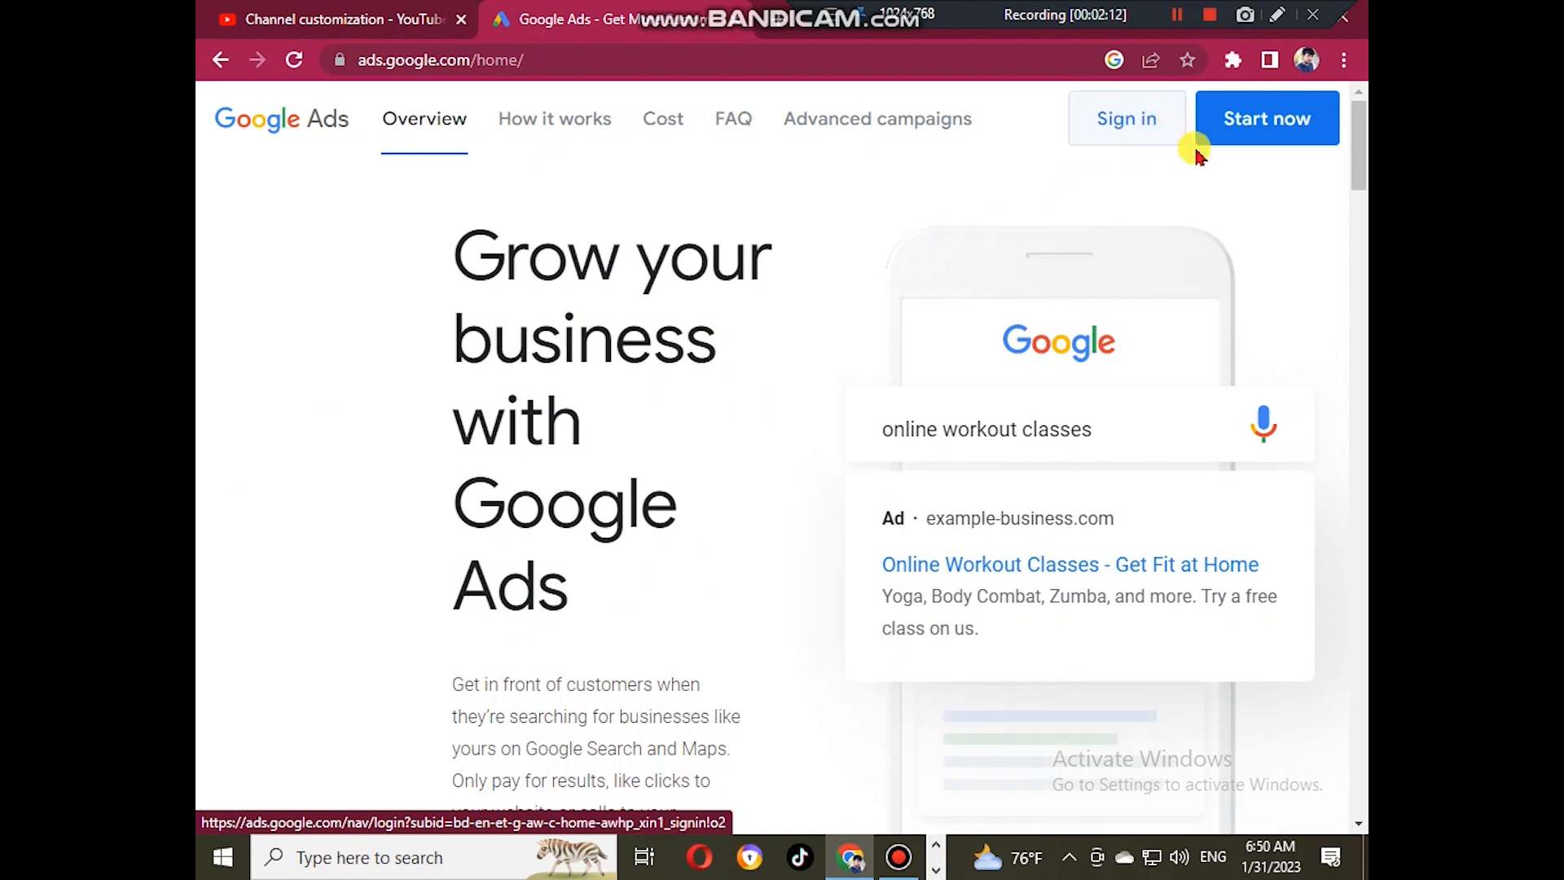
left_click(1255, 124)
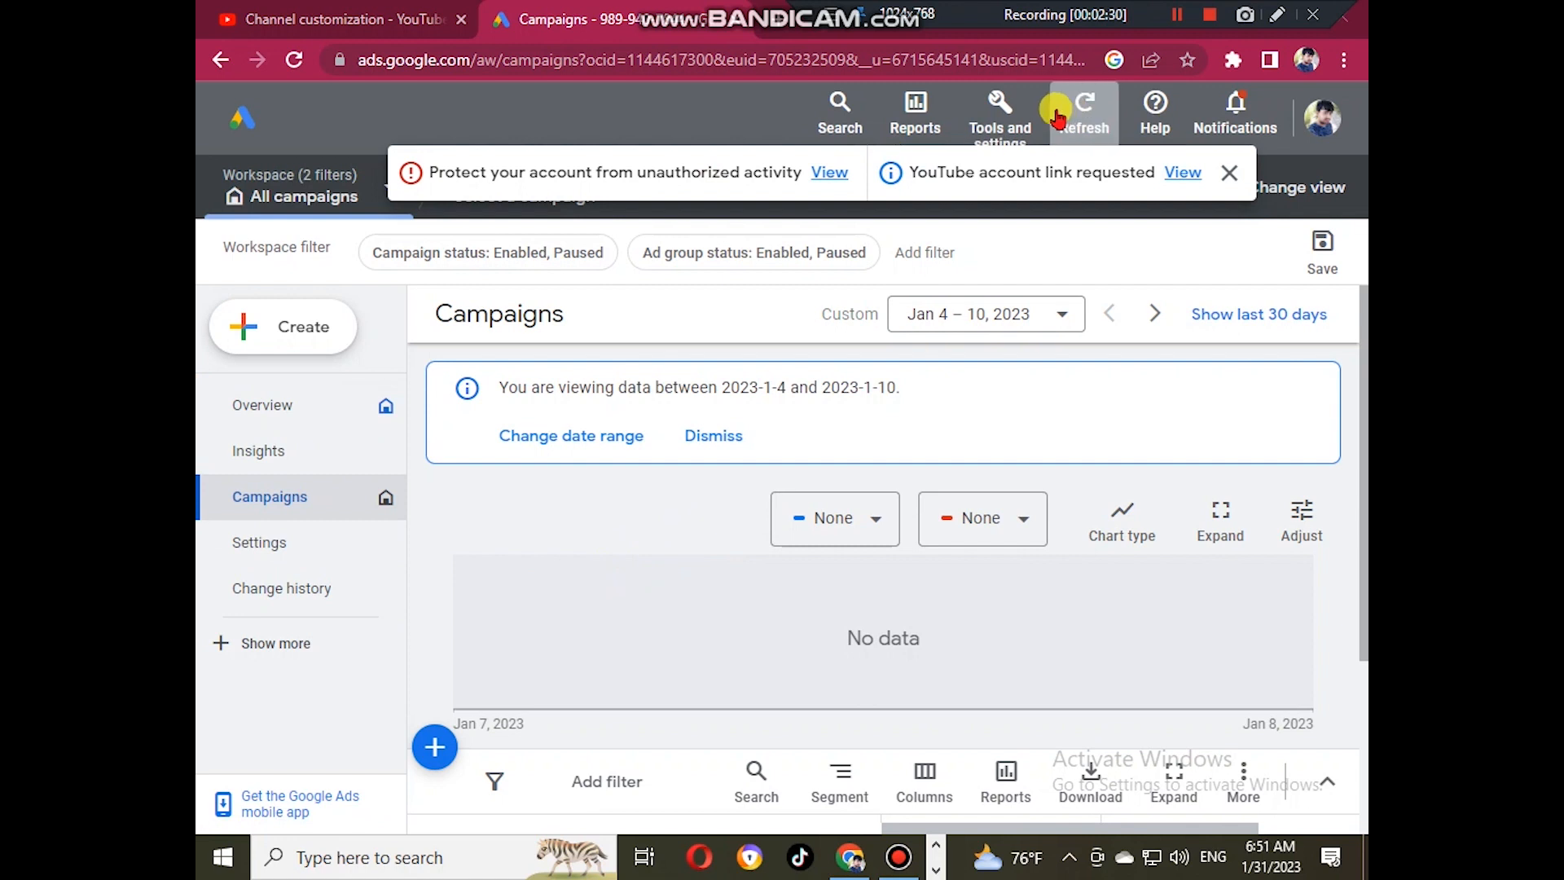
left_click(1001, 110)
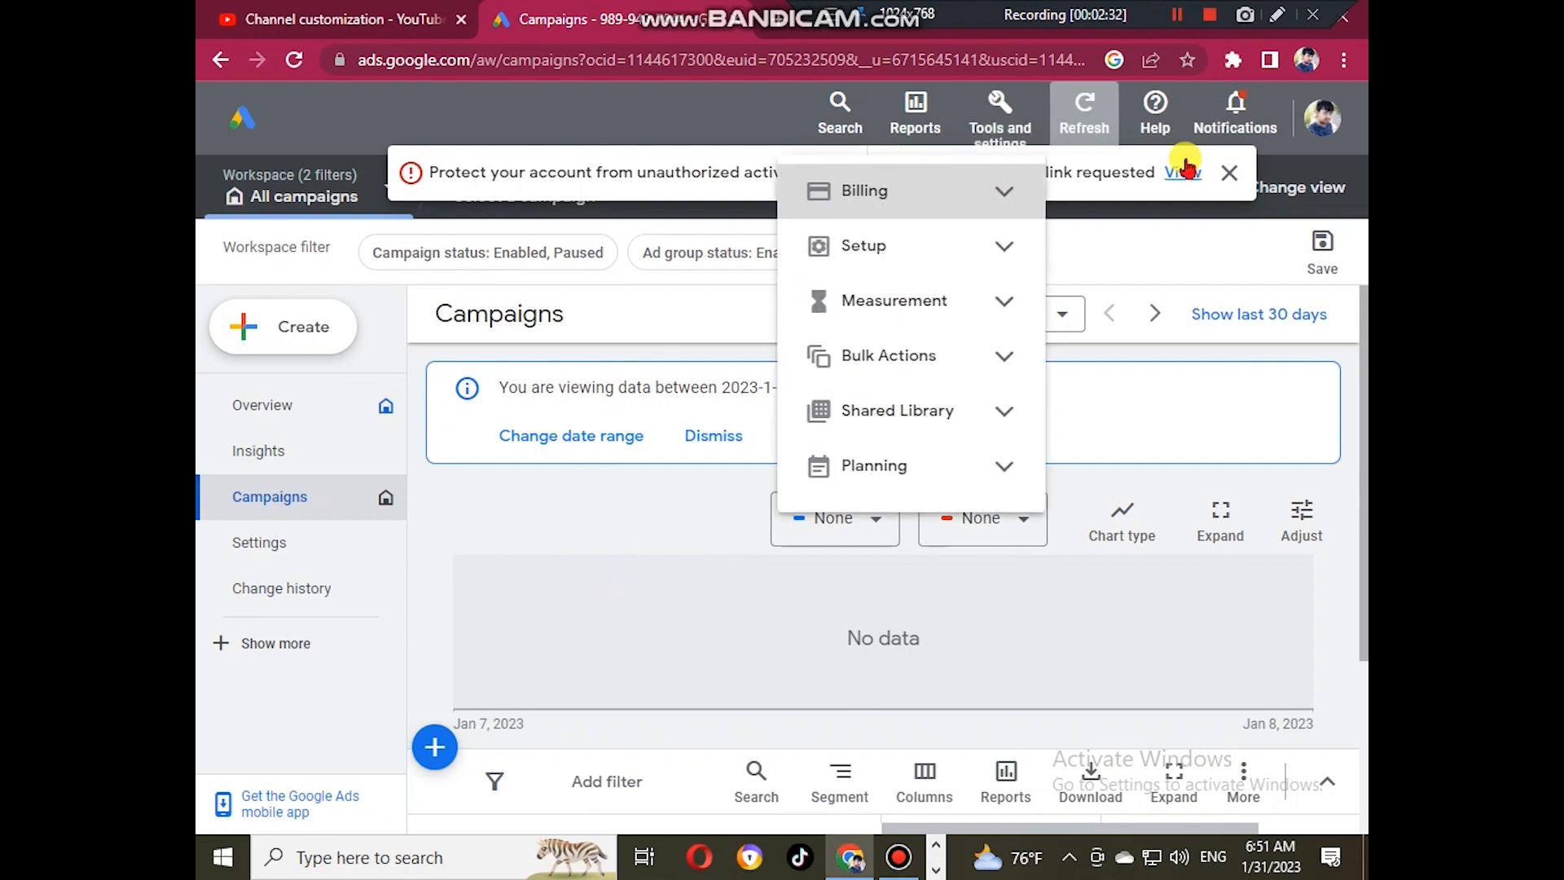
left_click(1230, 172)
left_click(1007, 122)
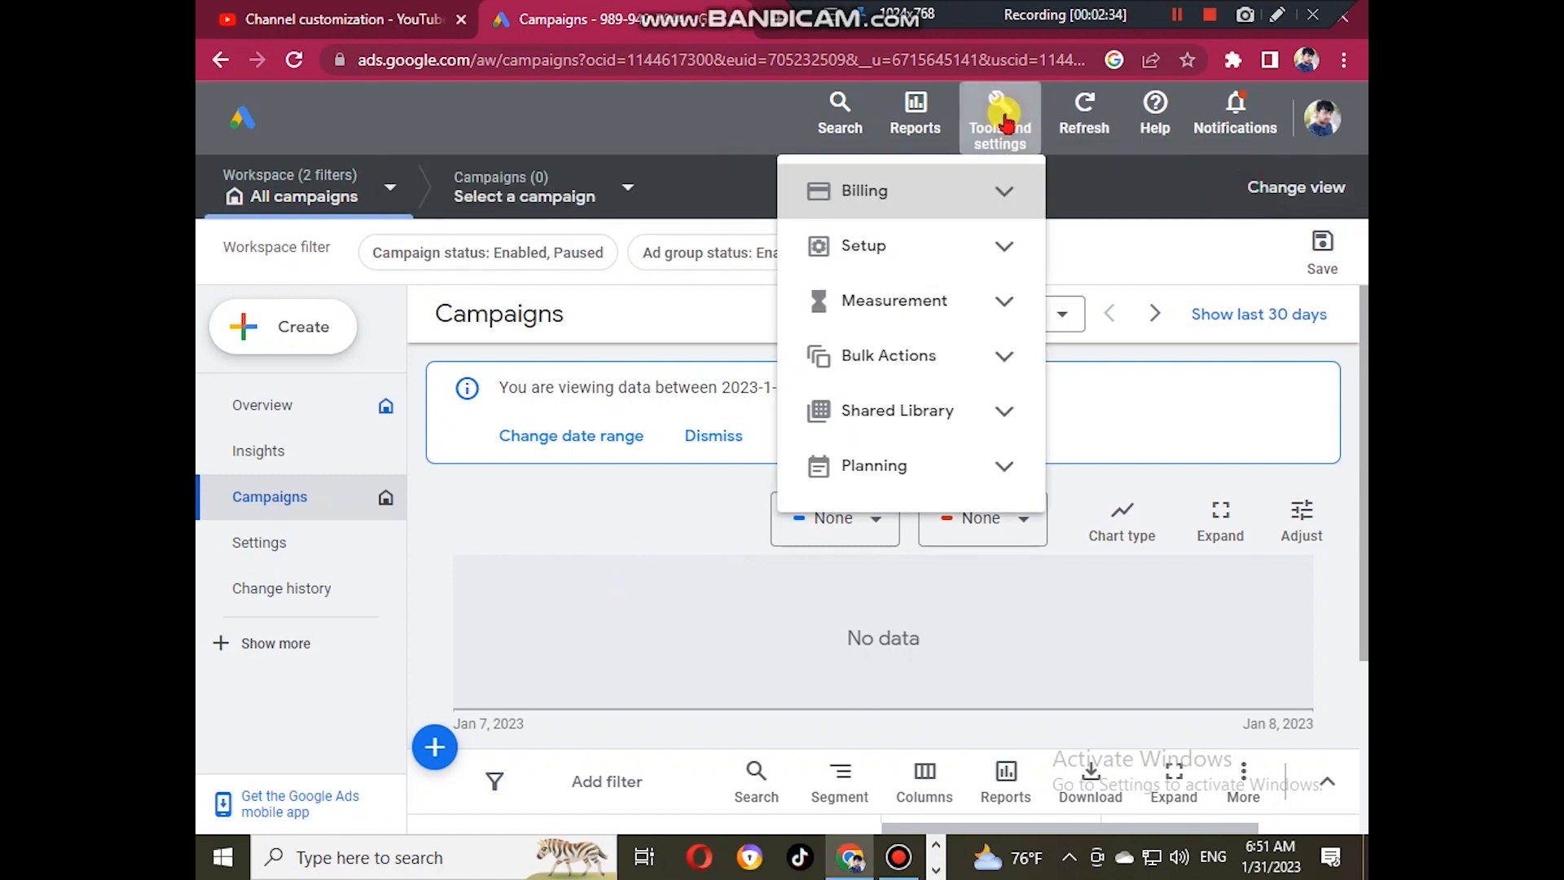
left_click(884, 457)
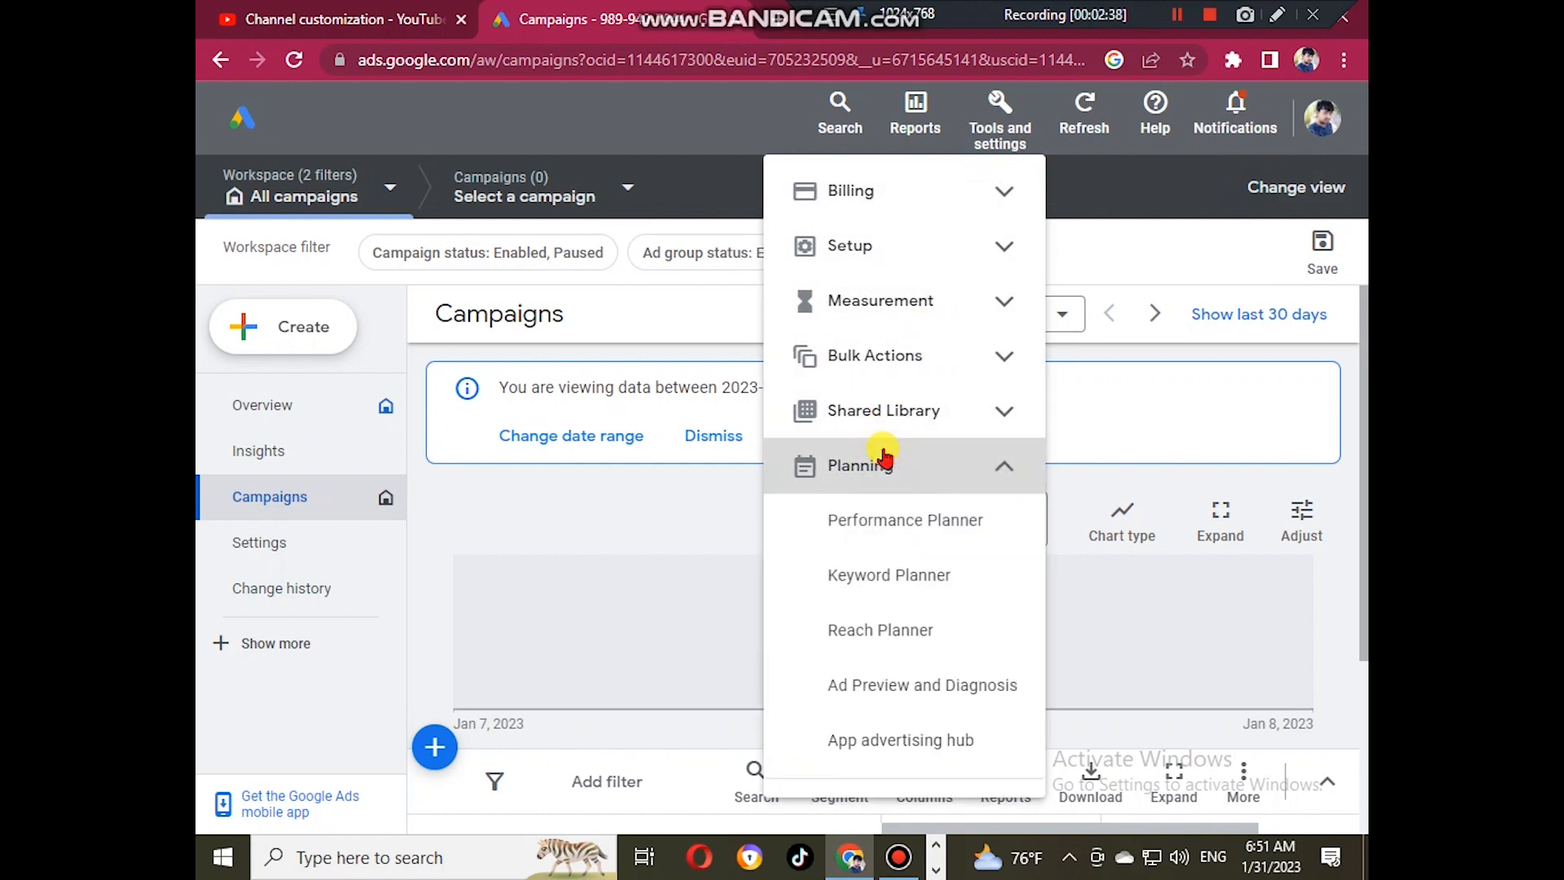
left_click(871, 578)
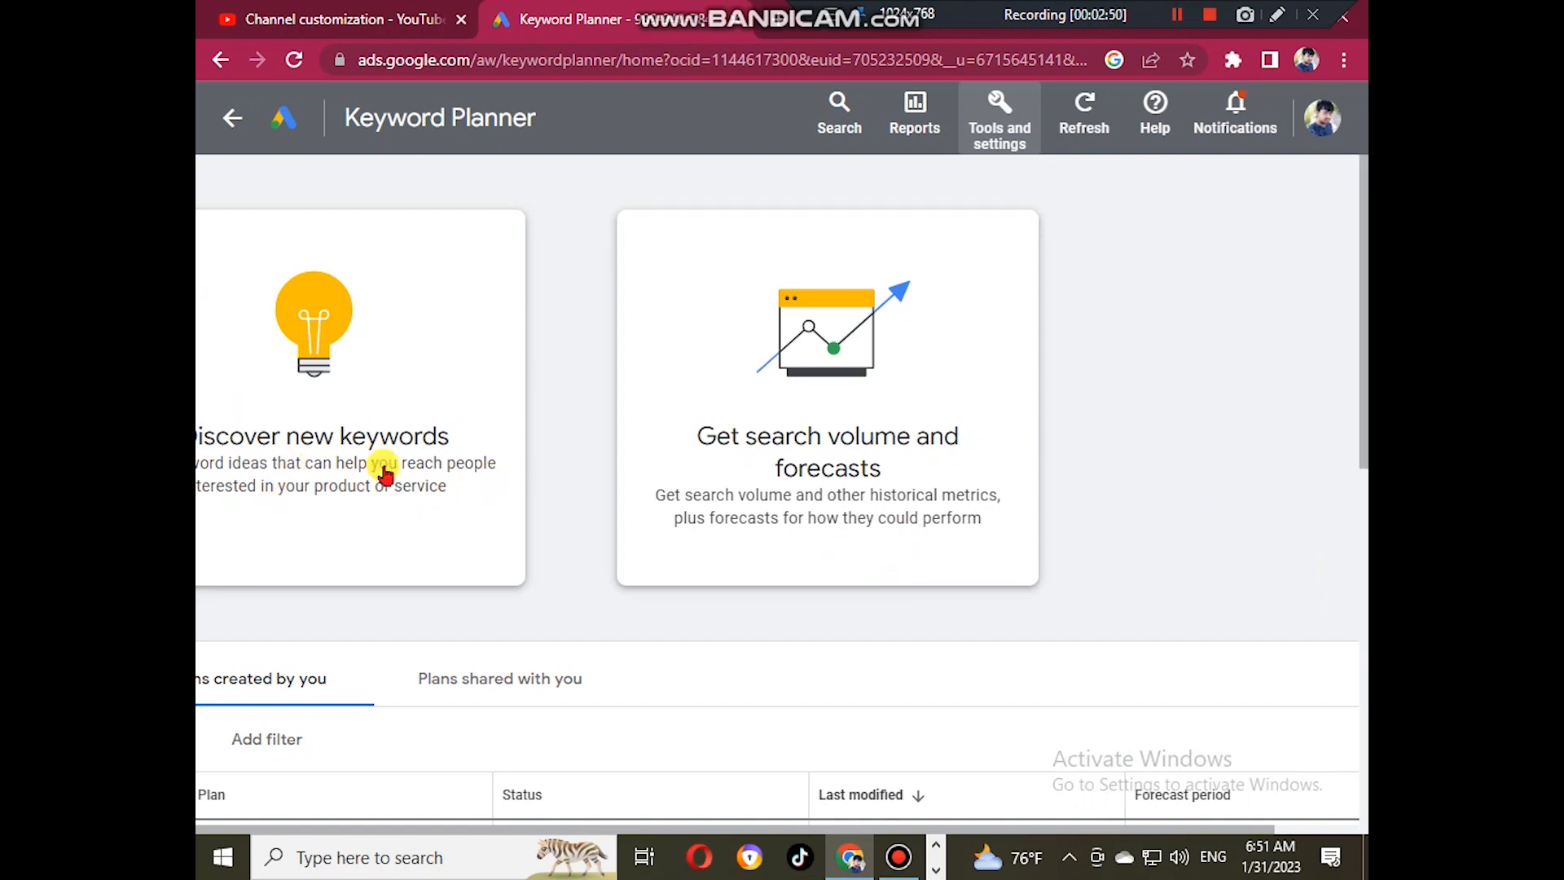
- Start discovering new keywords with United States replacing Bangladesh as target location, and return to the Keyword Planner start page
left_click(334, 417)
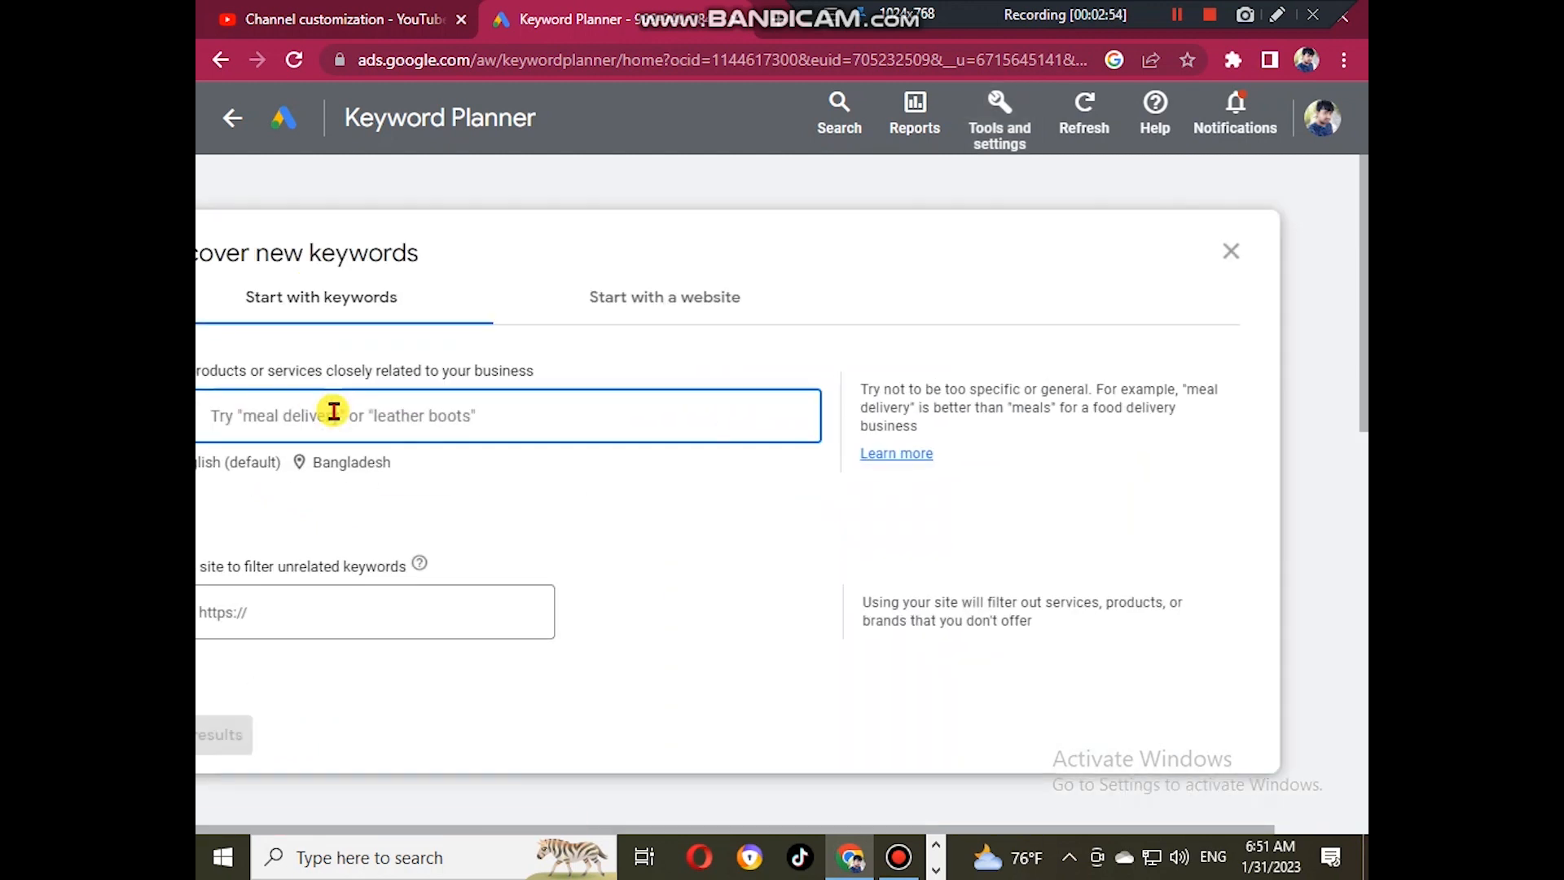
left_click(348, 464)
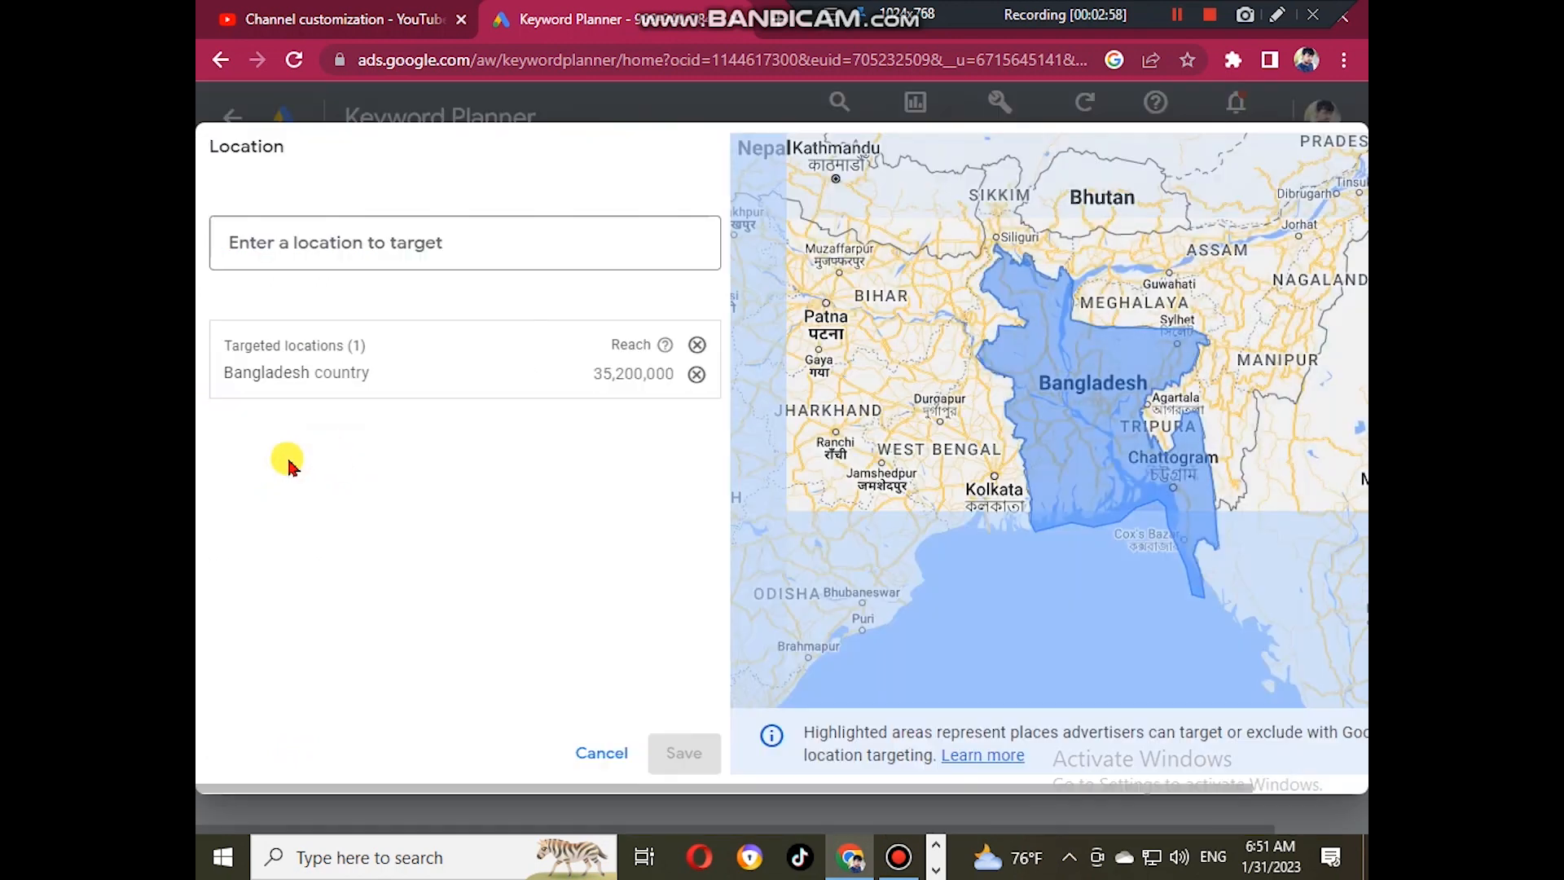
left_click(277, 250)
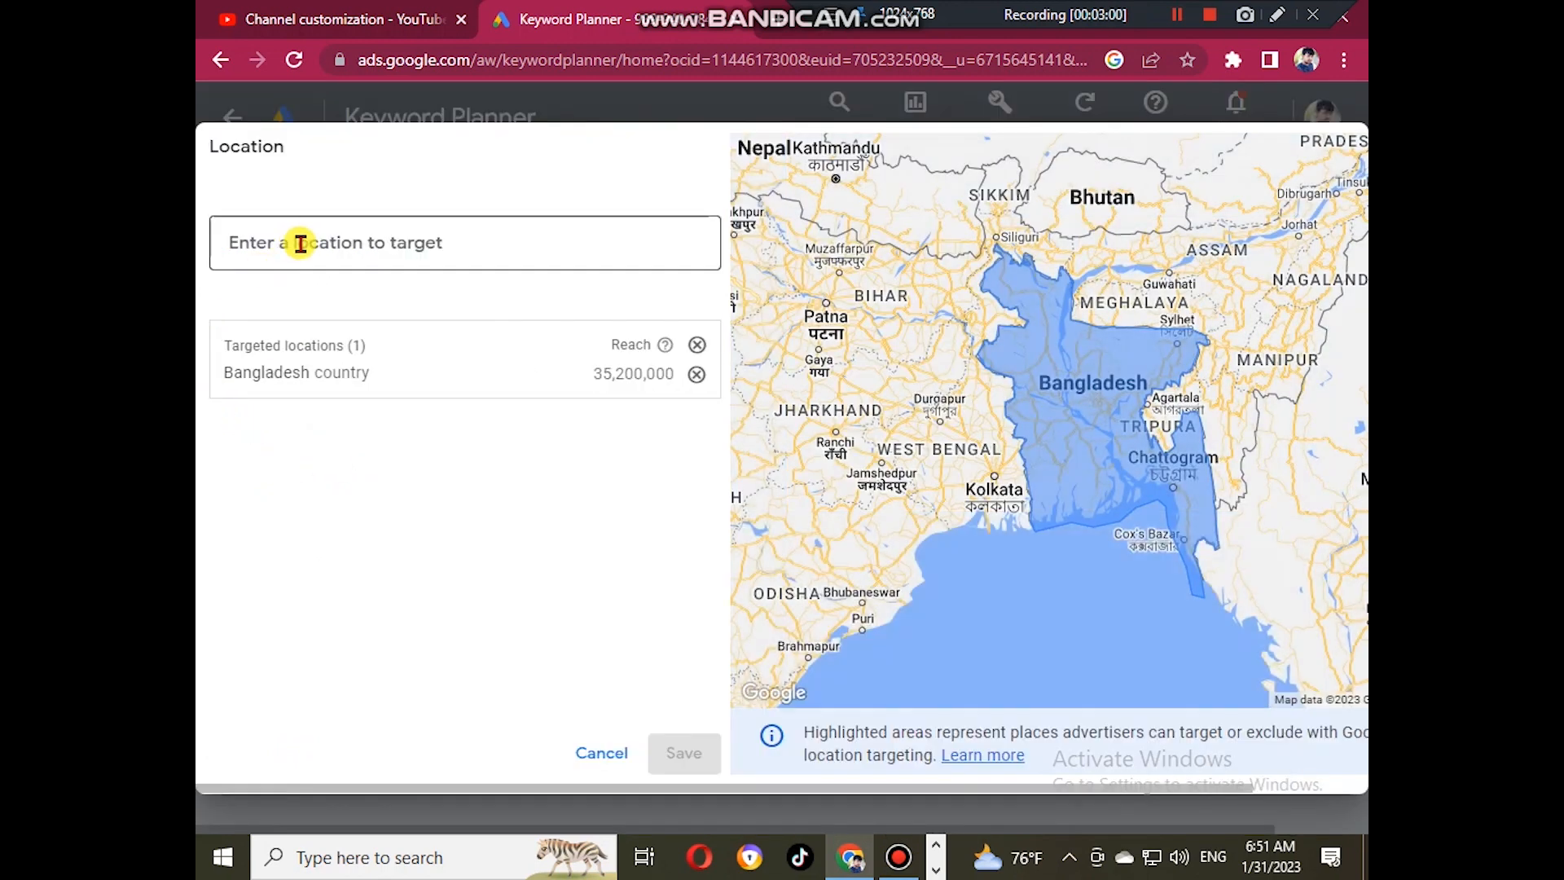
type("u")
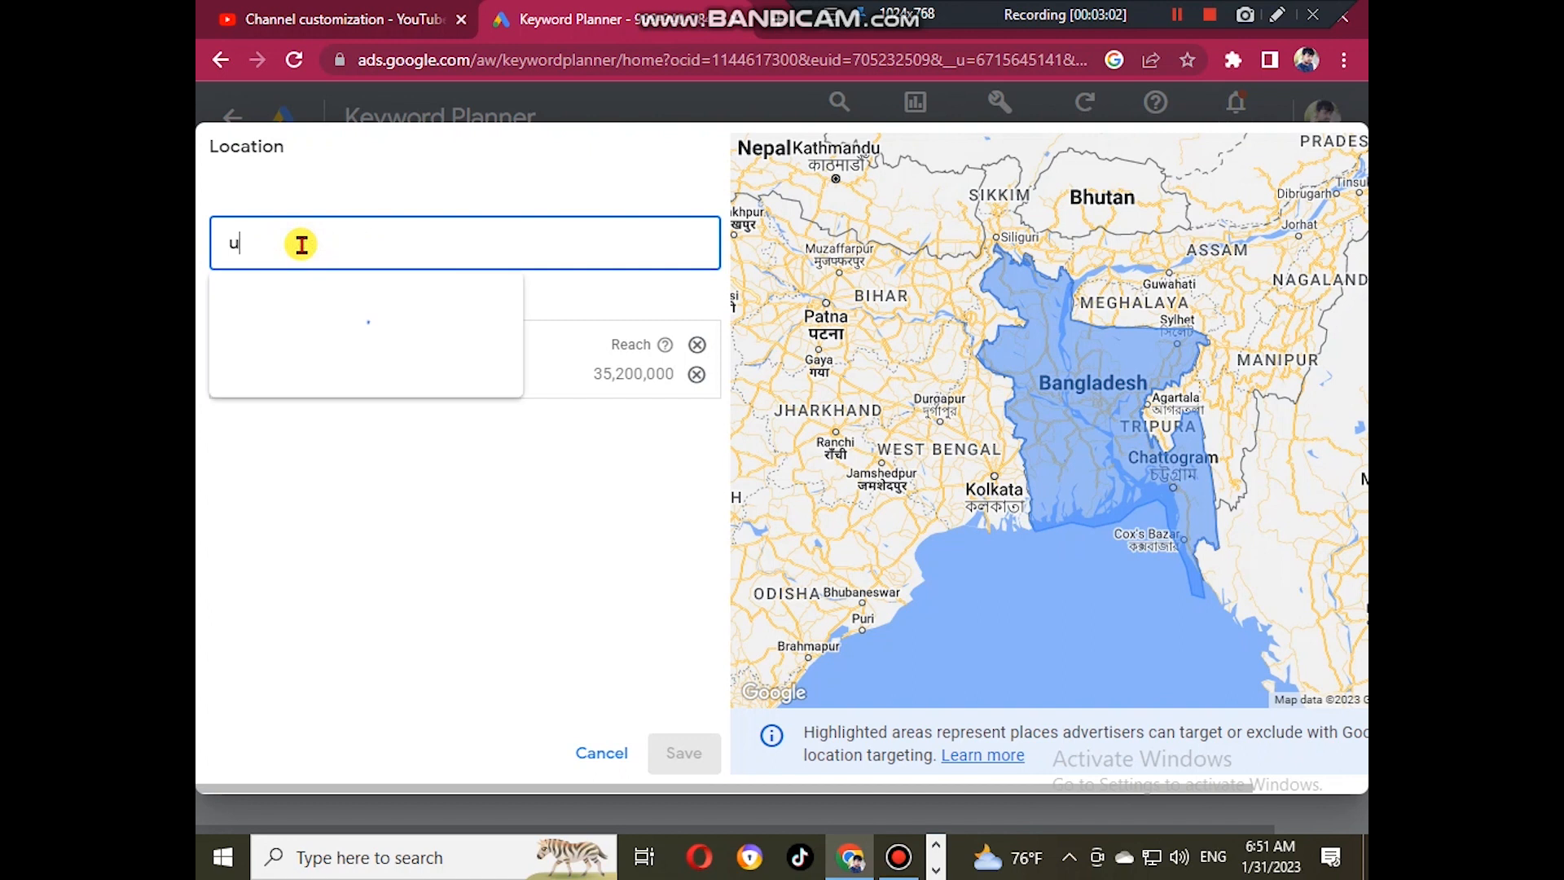
type("ni")
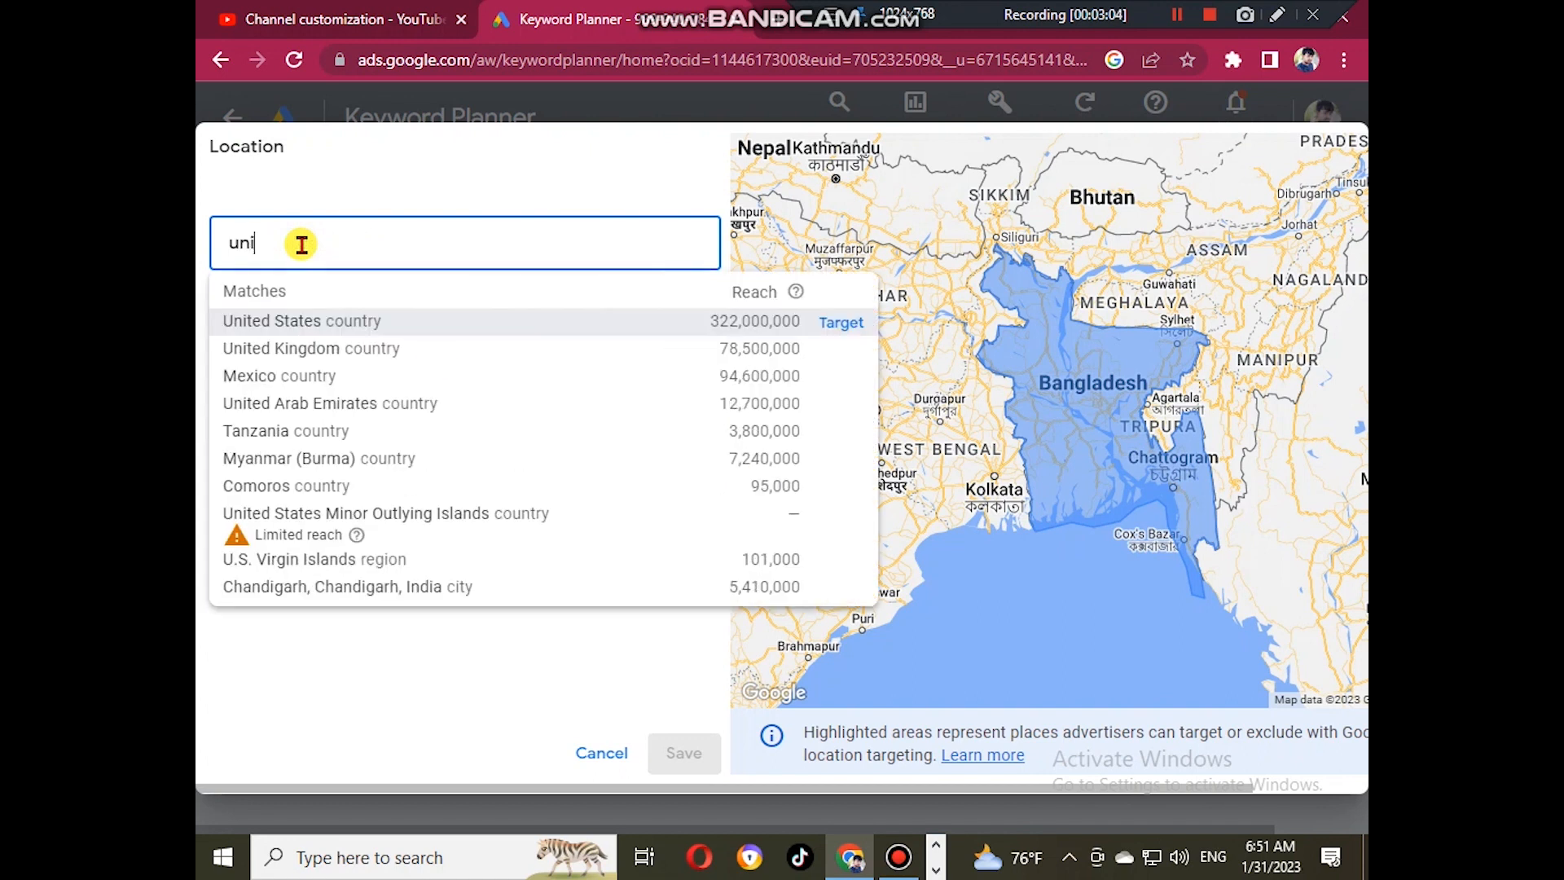
type("te")
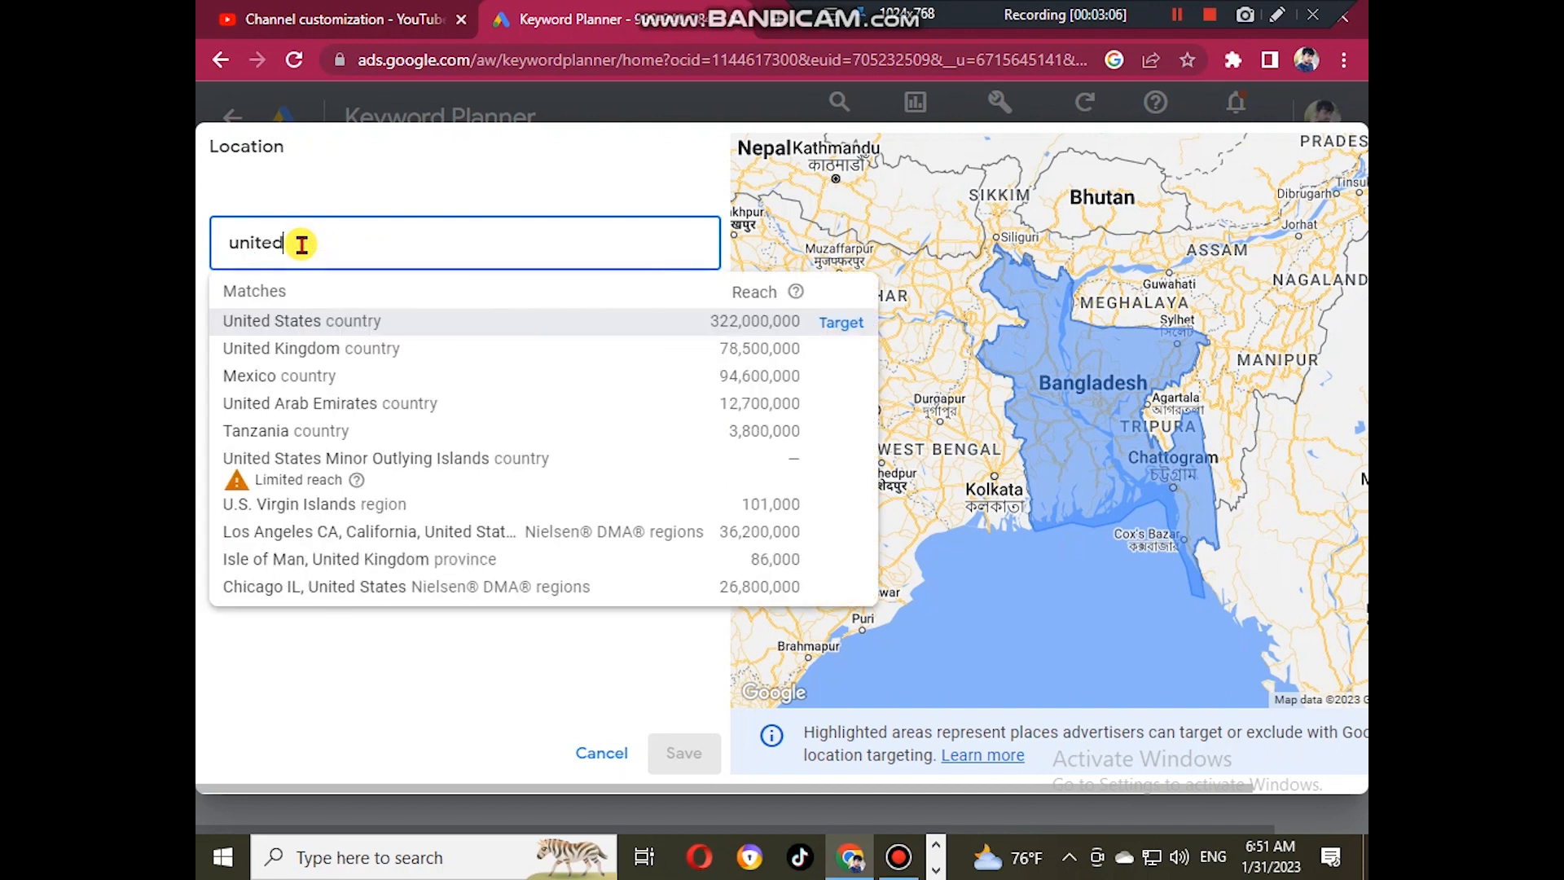
type("d")
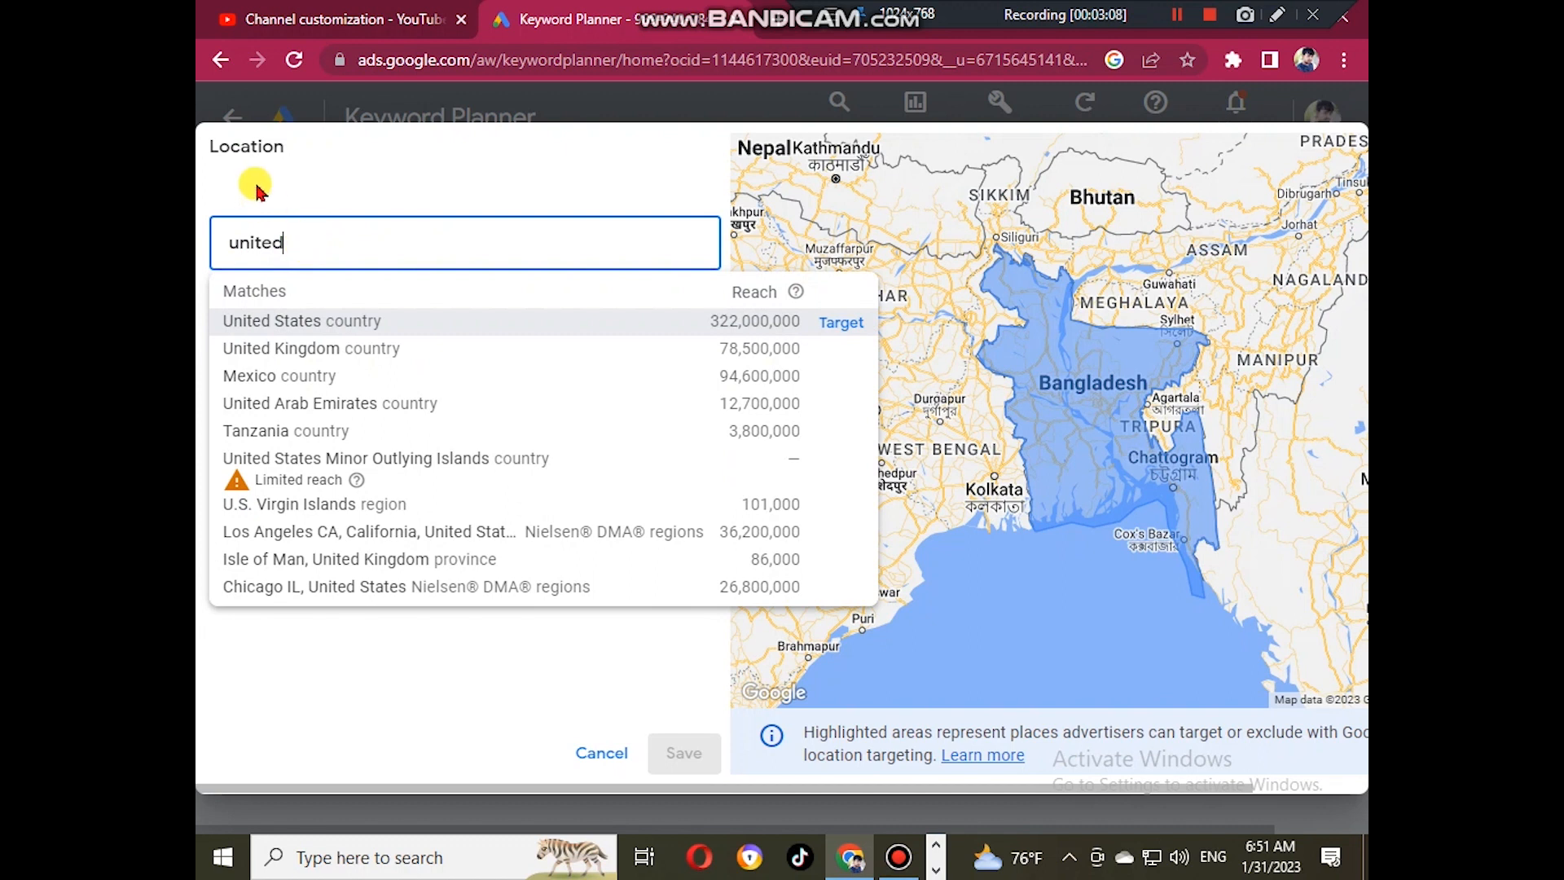
left_click(310, 319)
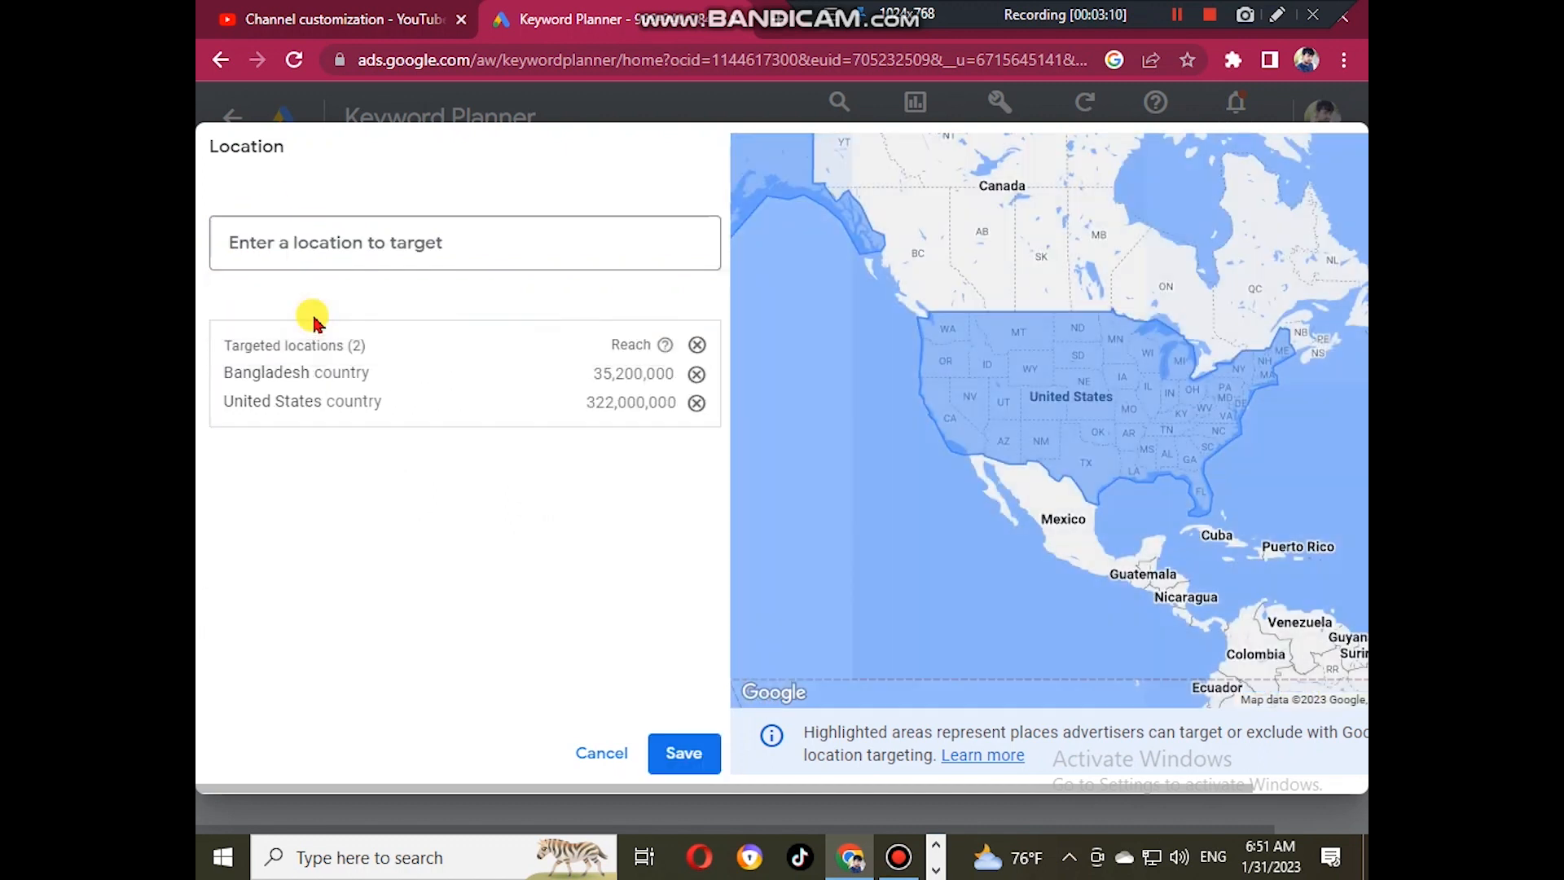
left_click(697, 374)
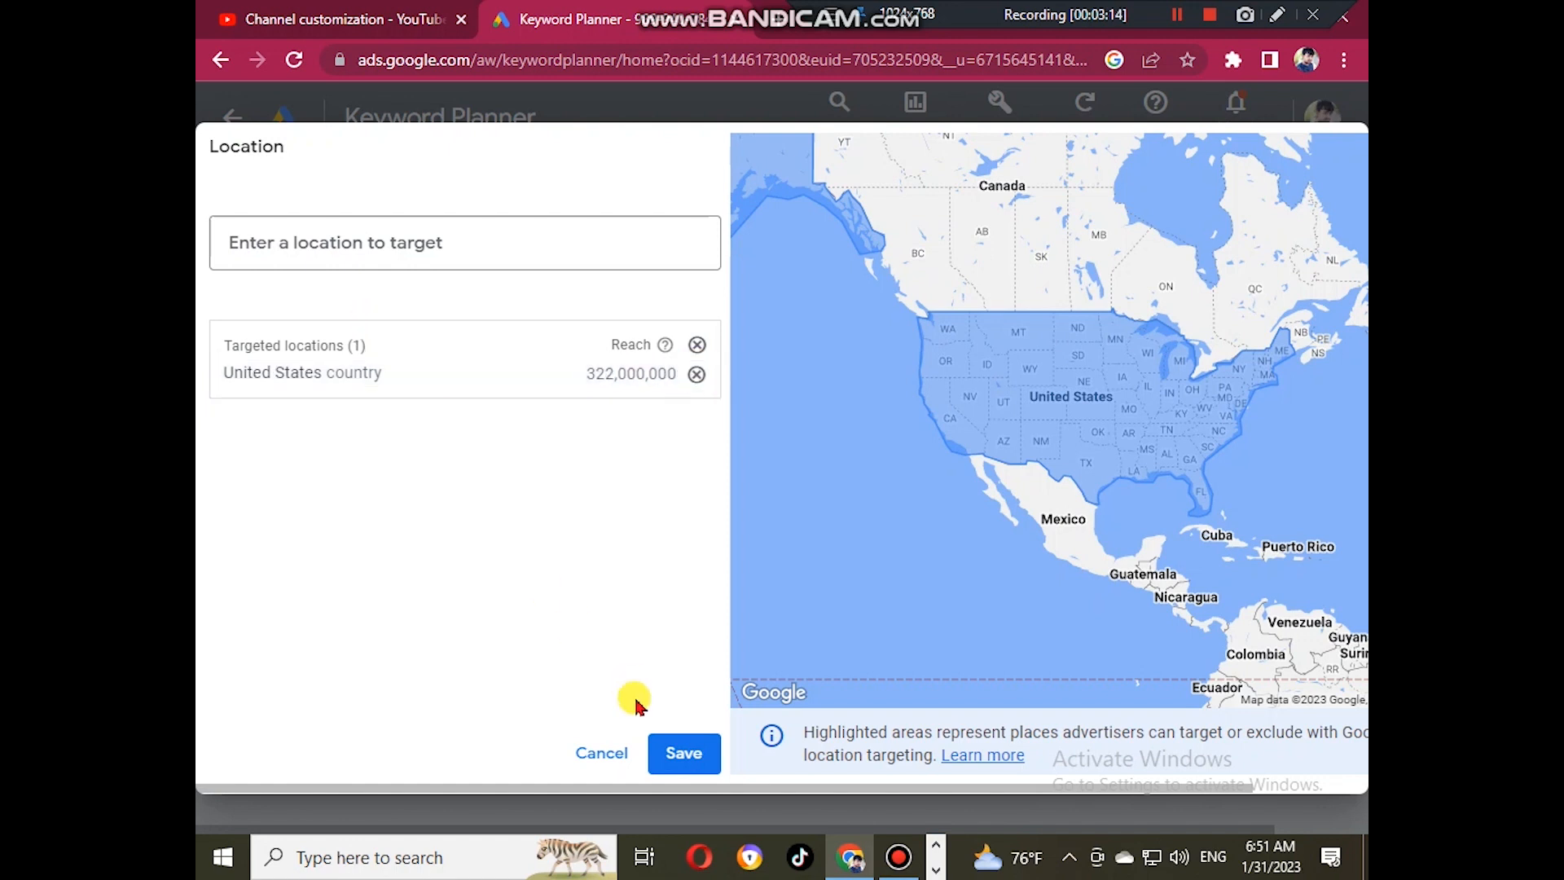
left_click(697, 758)
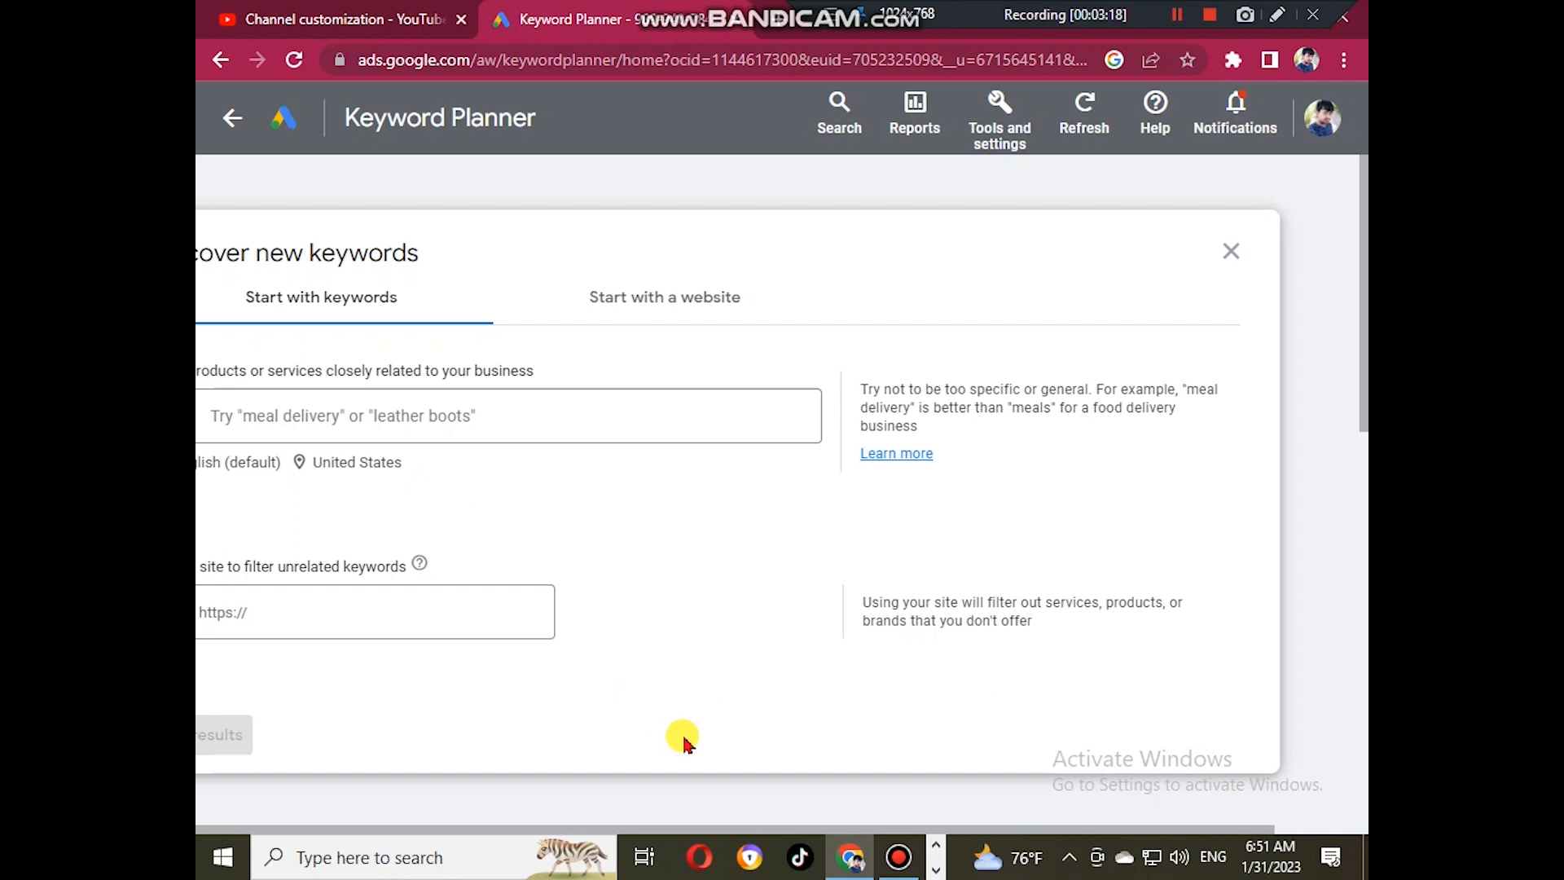
left_click(391, 419)
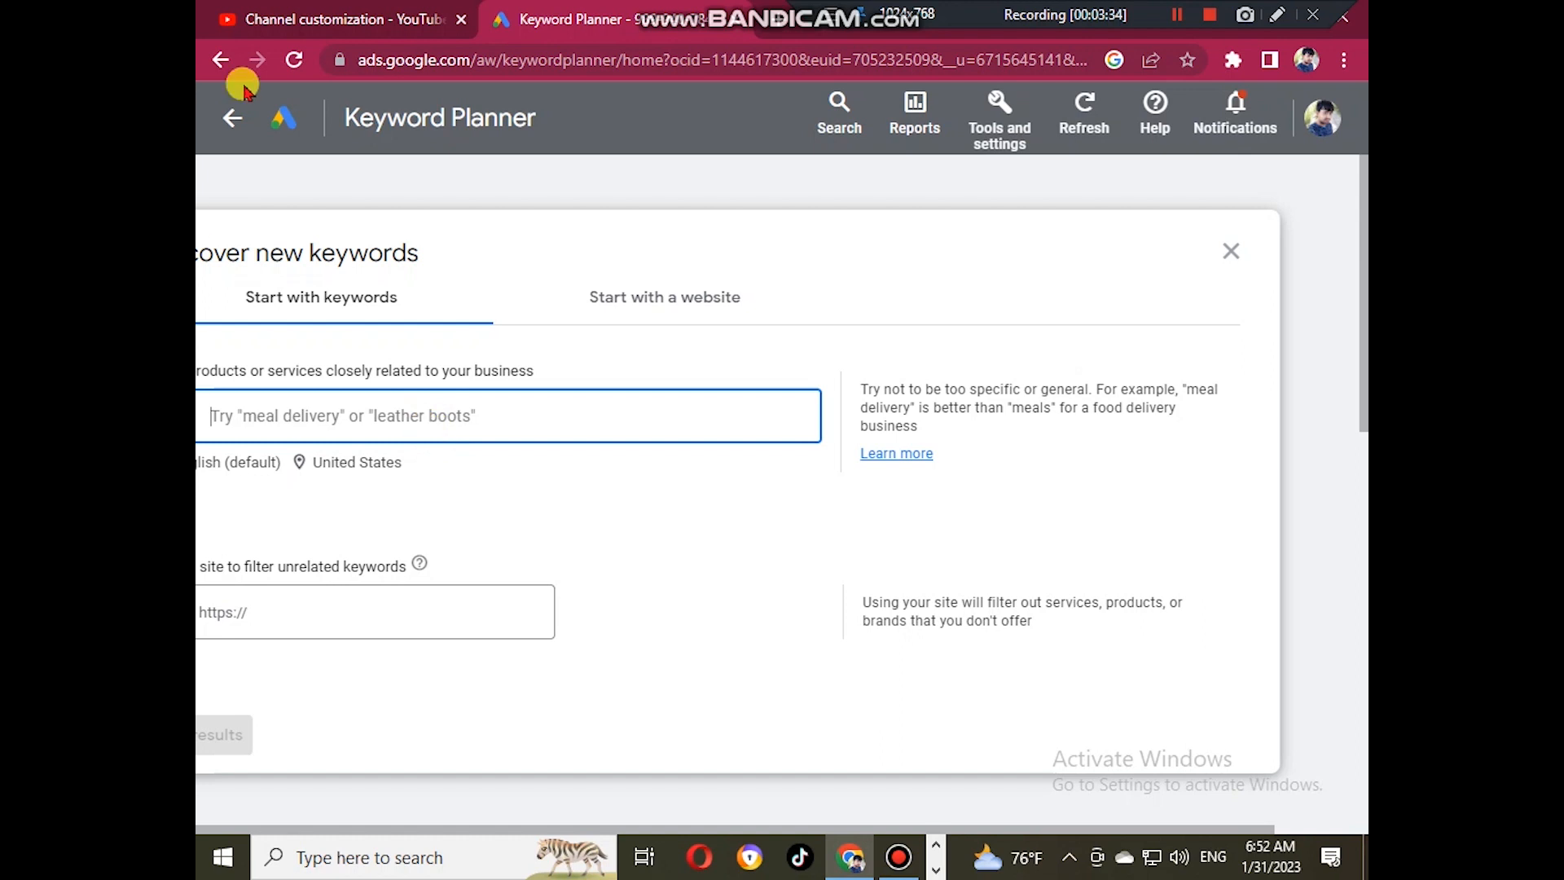
left_click(232, 119)
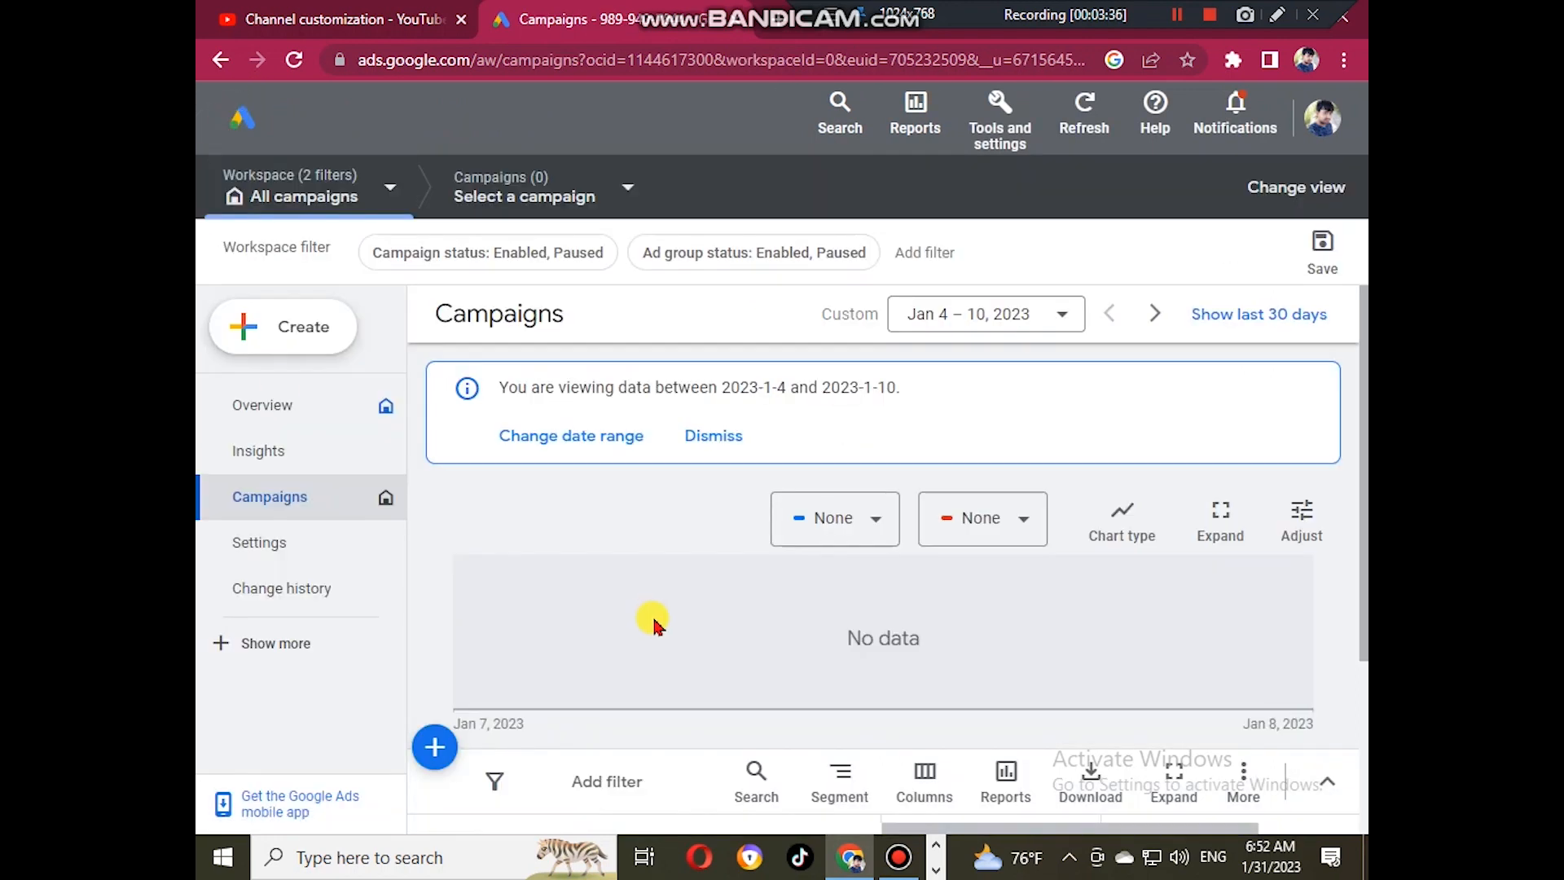
left_click(224, 58)
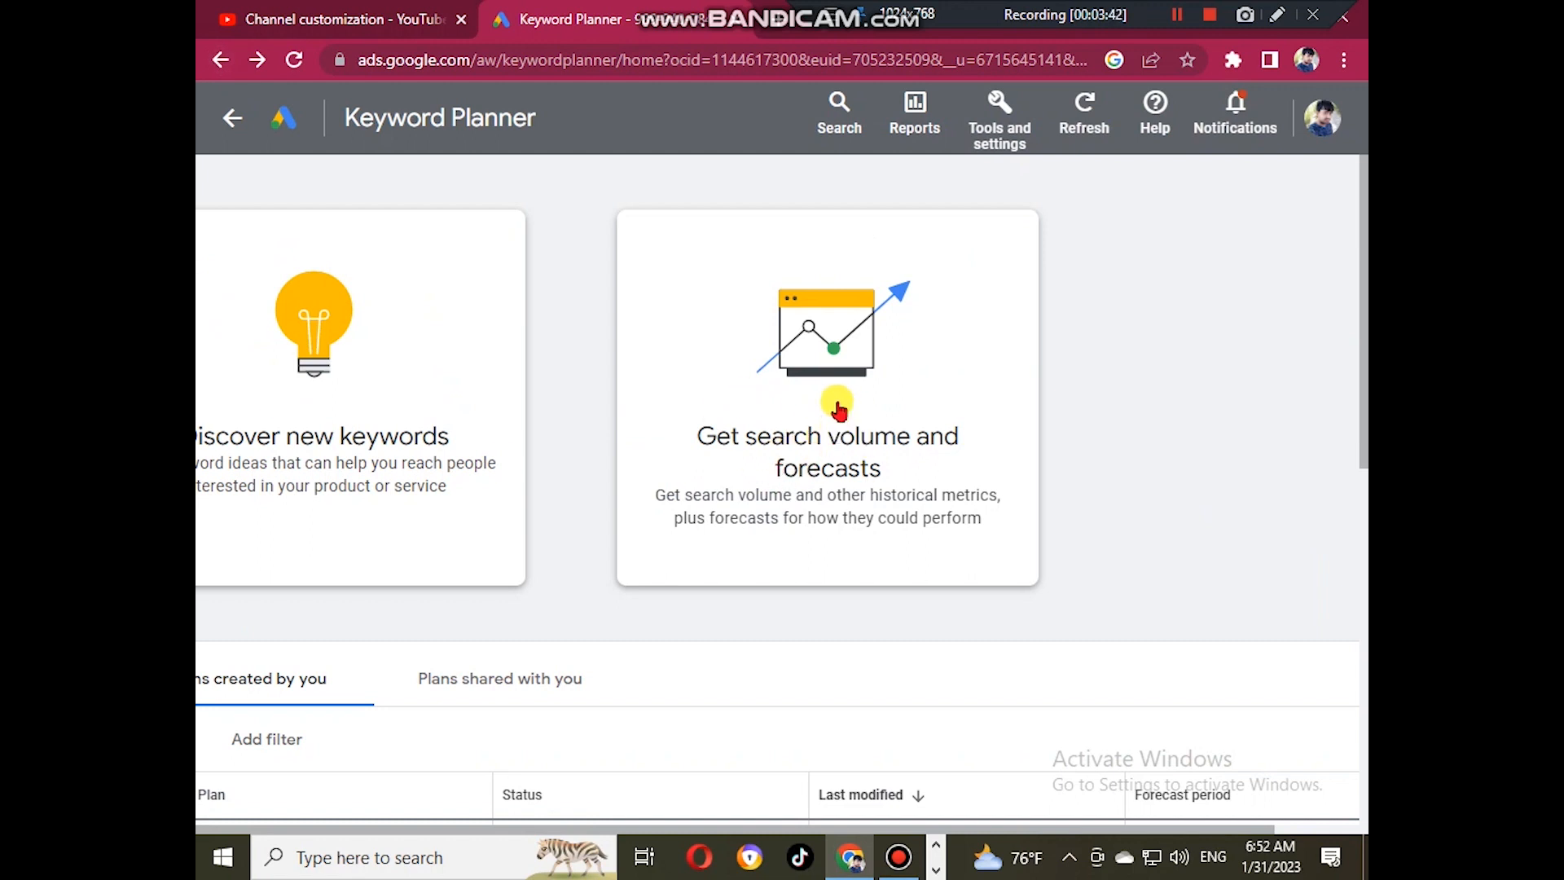
- Reopen Discover new keywords, remove Bangladesh from the targeted locations and save United States as the target
left_click(327, 438)
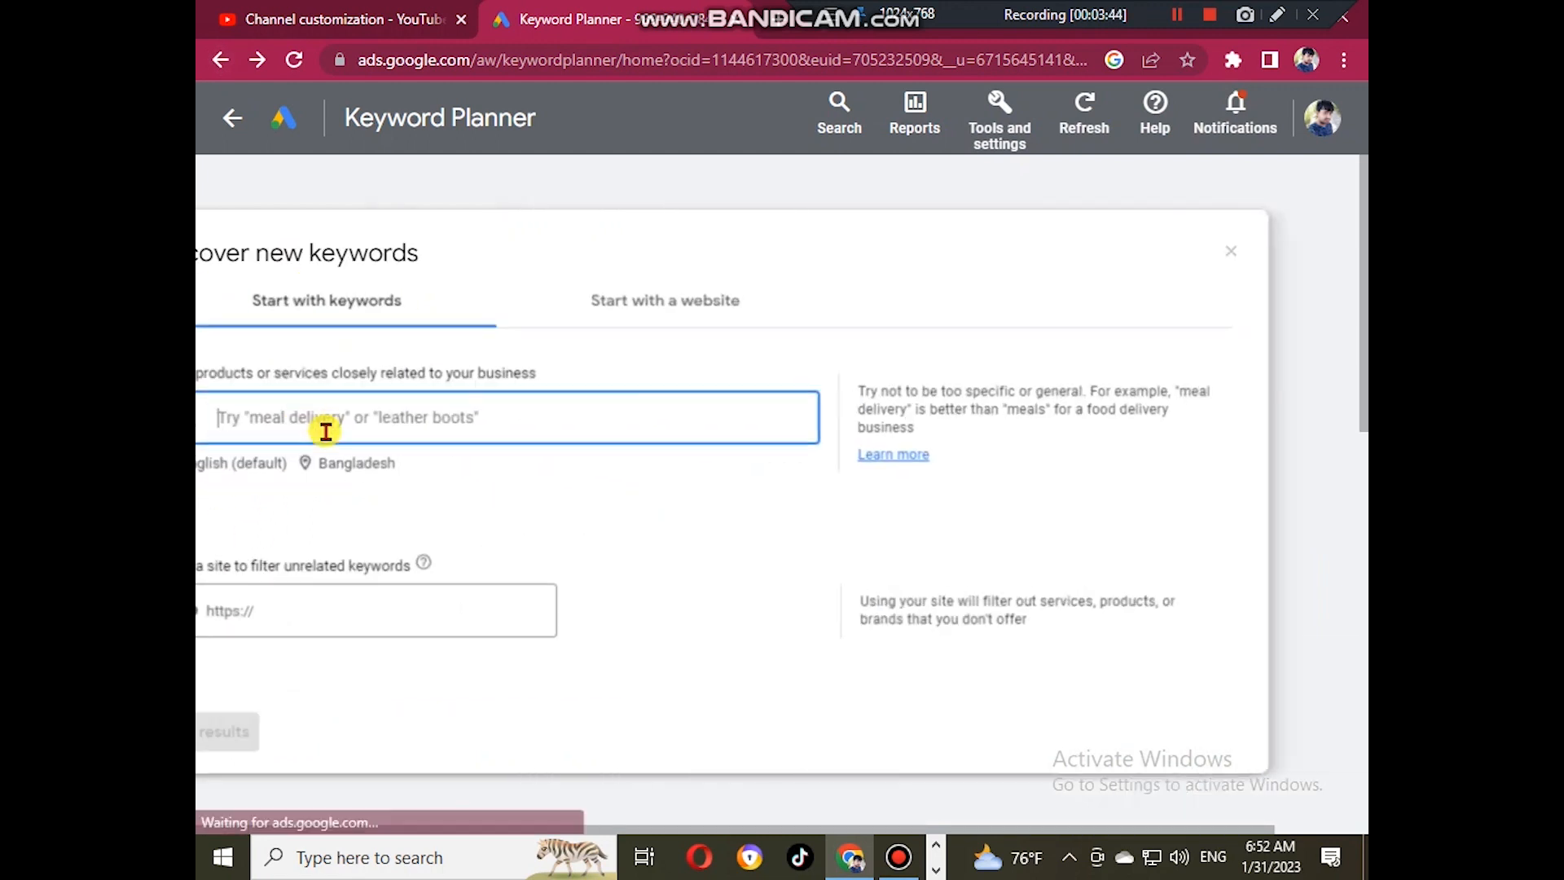
left_click(341, 461)
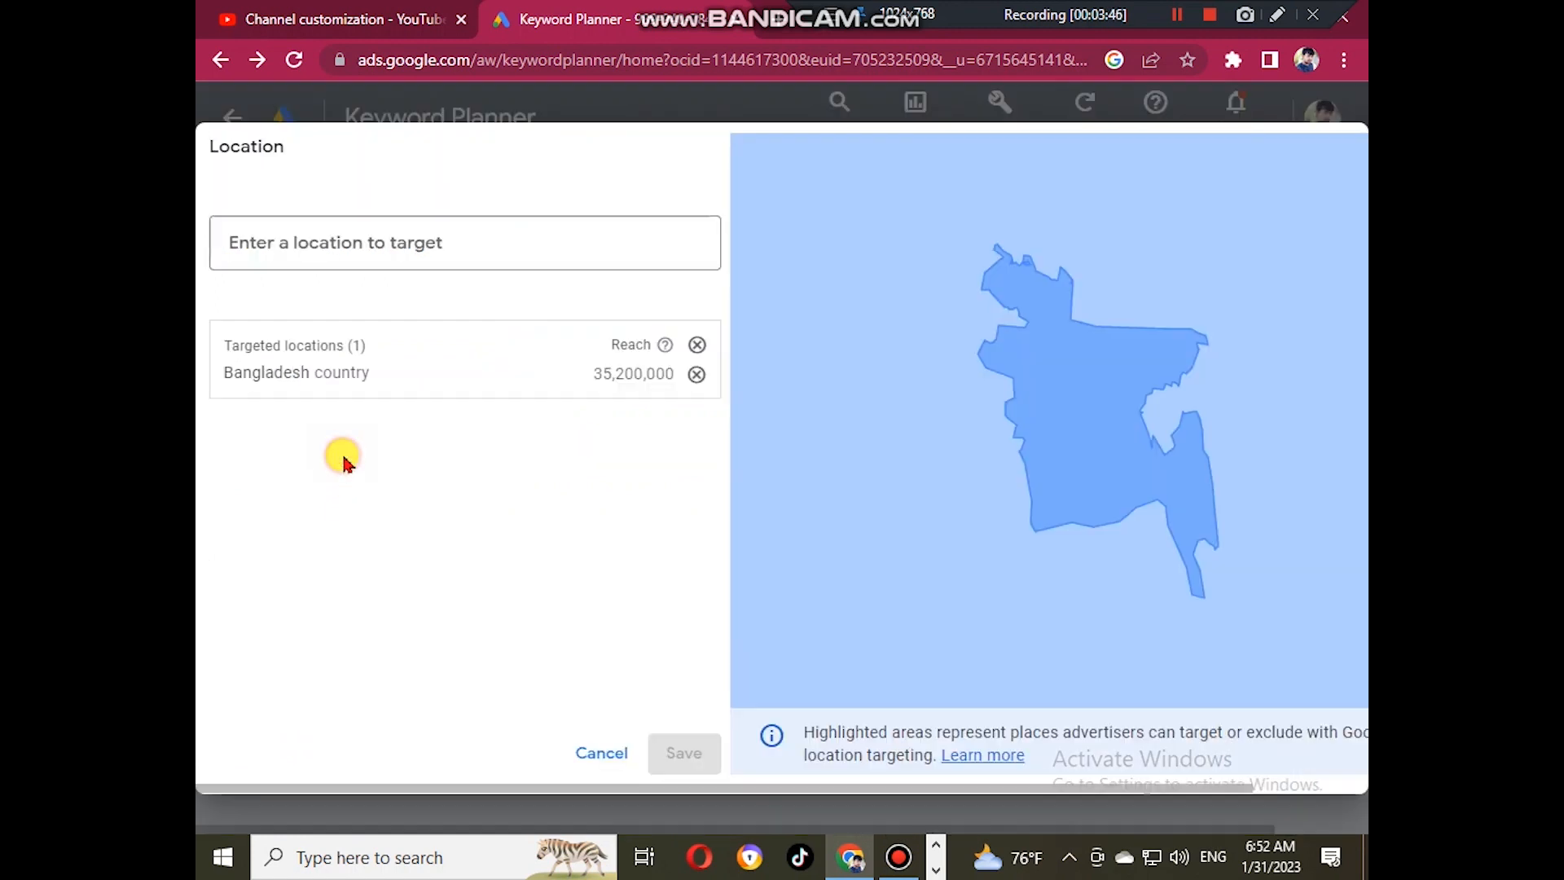
left_click(696, 374)
left_click(536, 234)
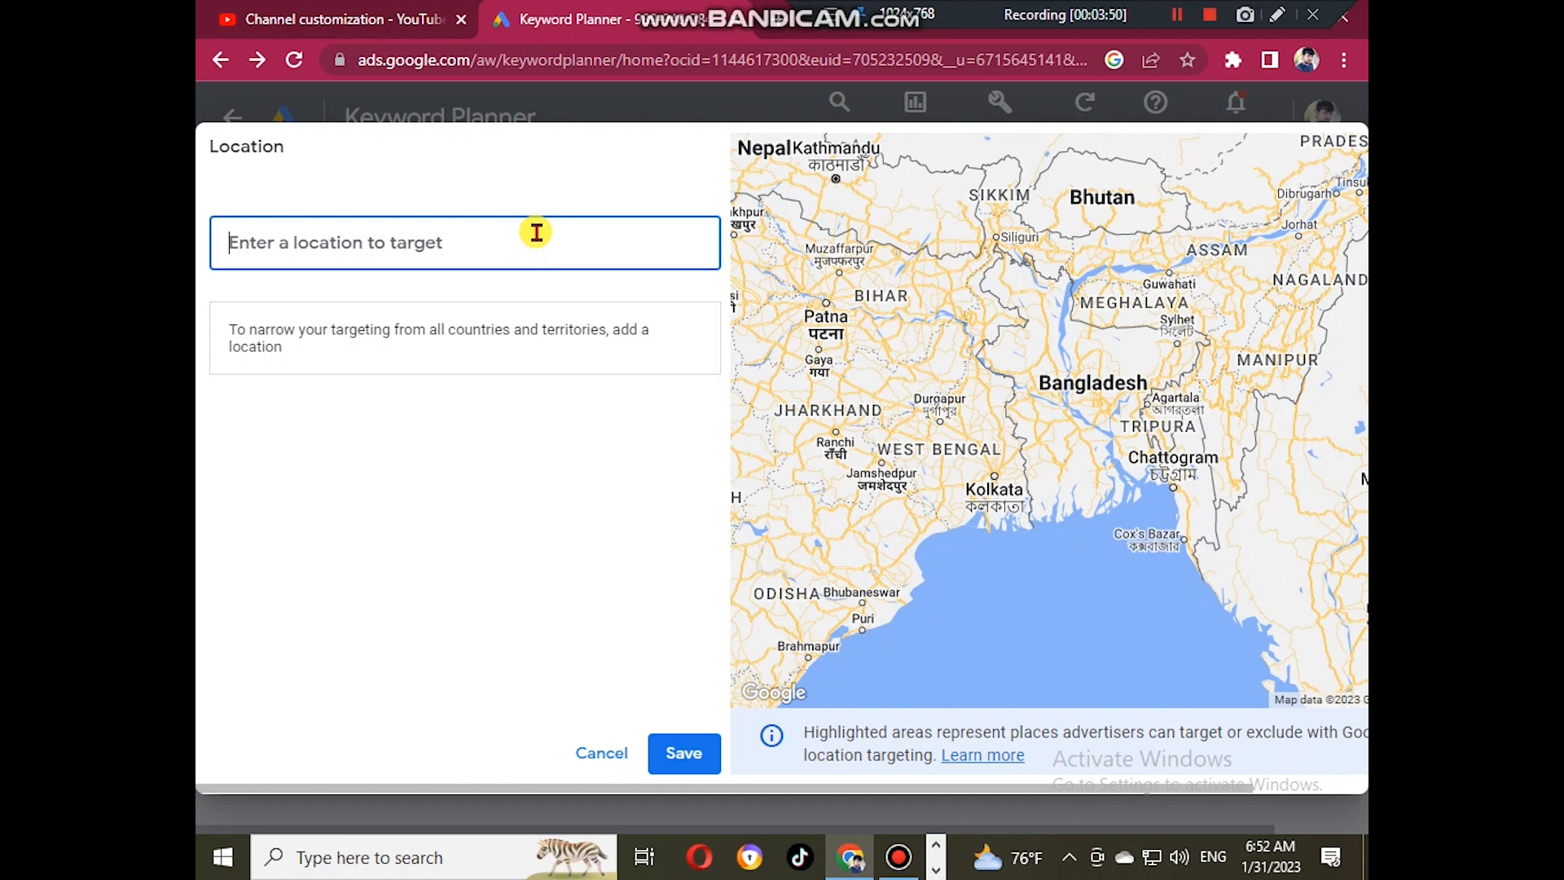
type("uni")
left_click(349, 318)
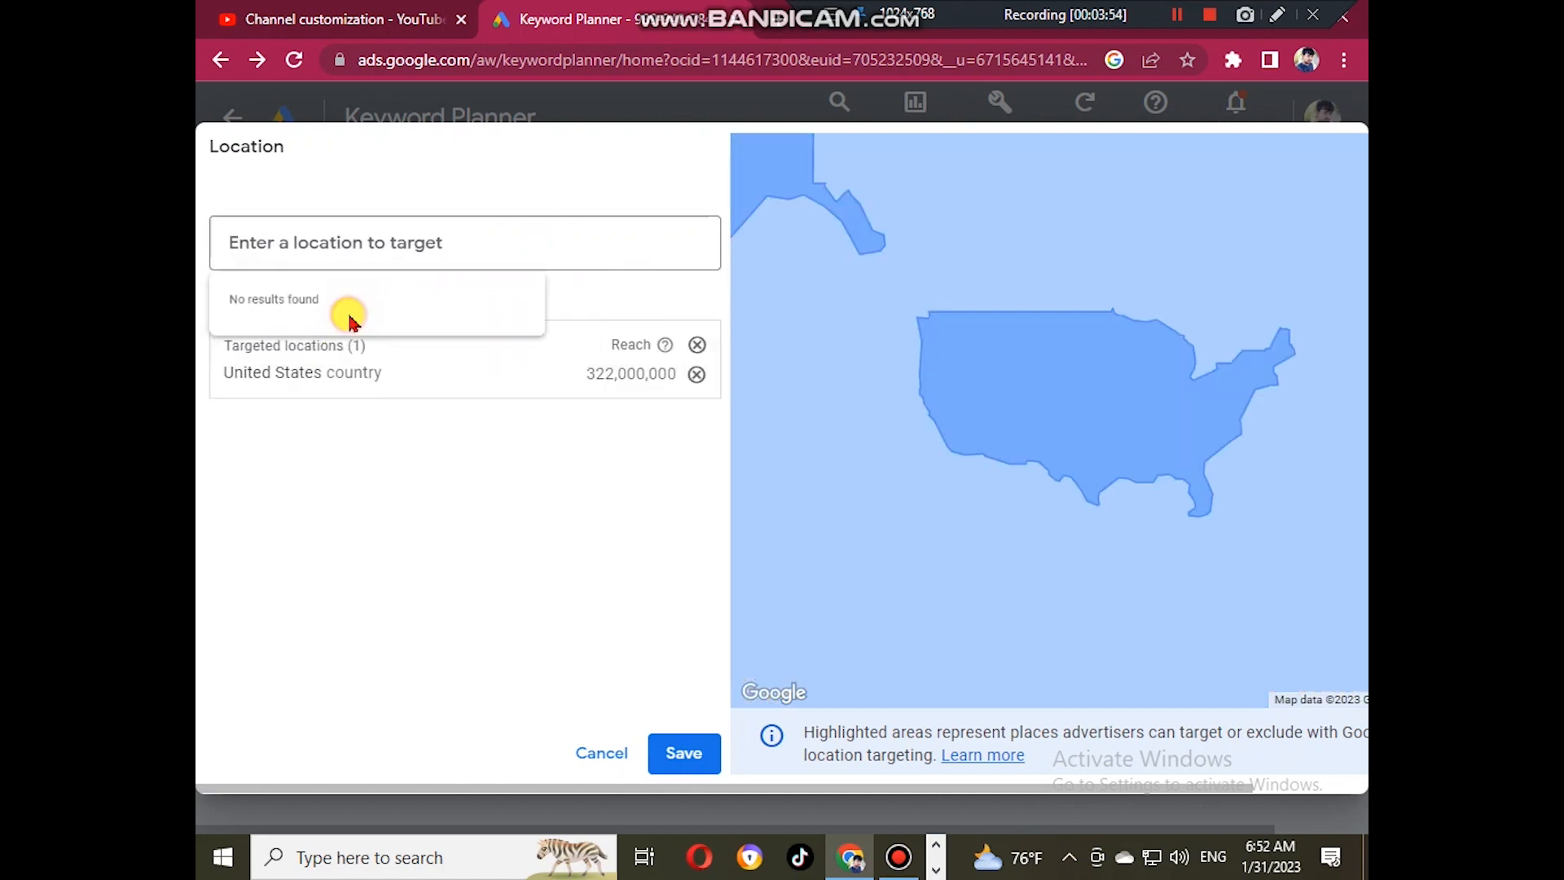
left_click(681, 751)
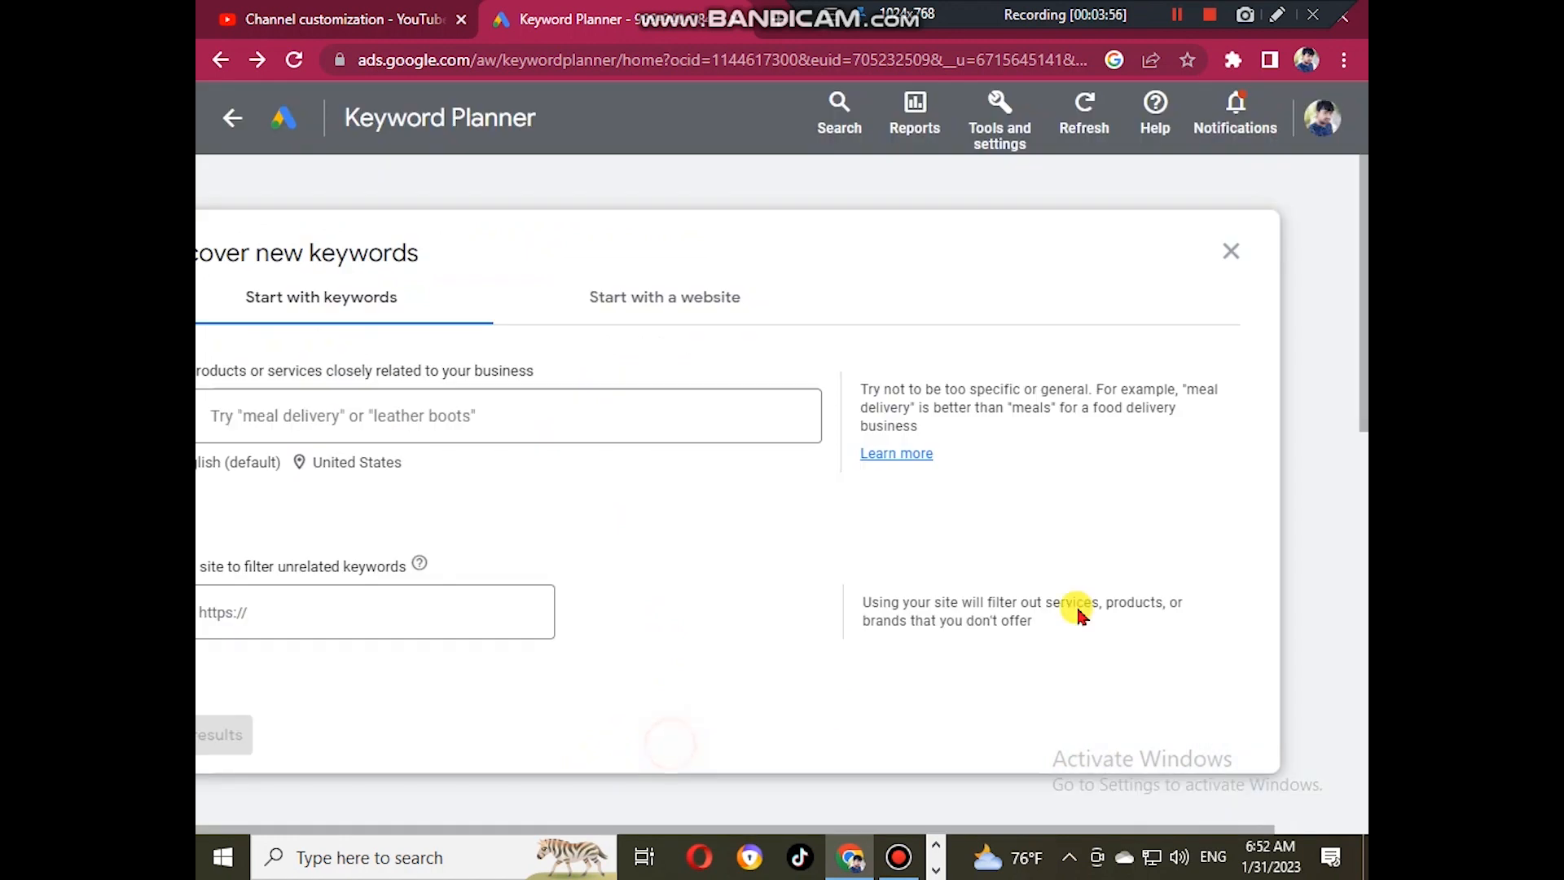
- Add "youtube channel setting" as the starting keyword for discovering new keywords
left_click(307, 412)
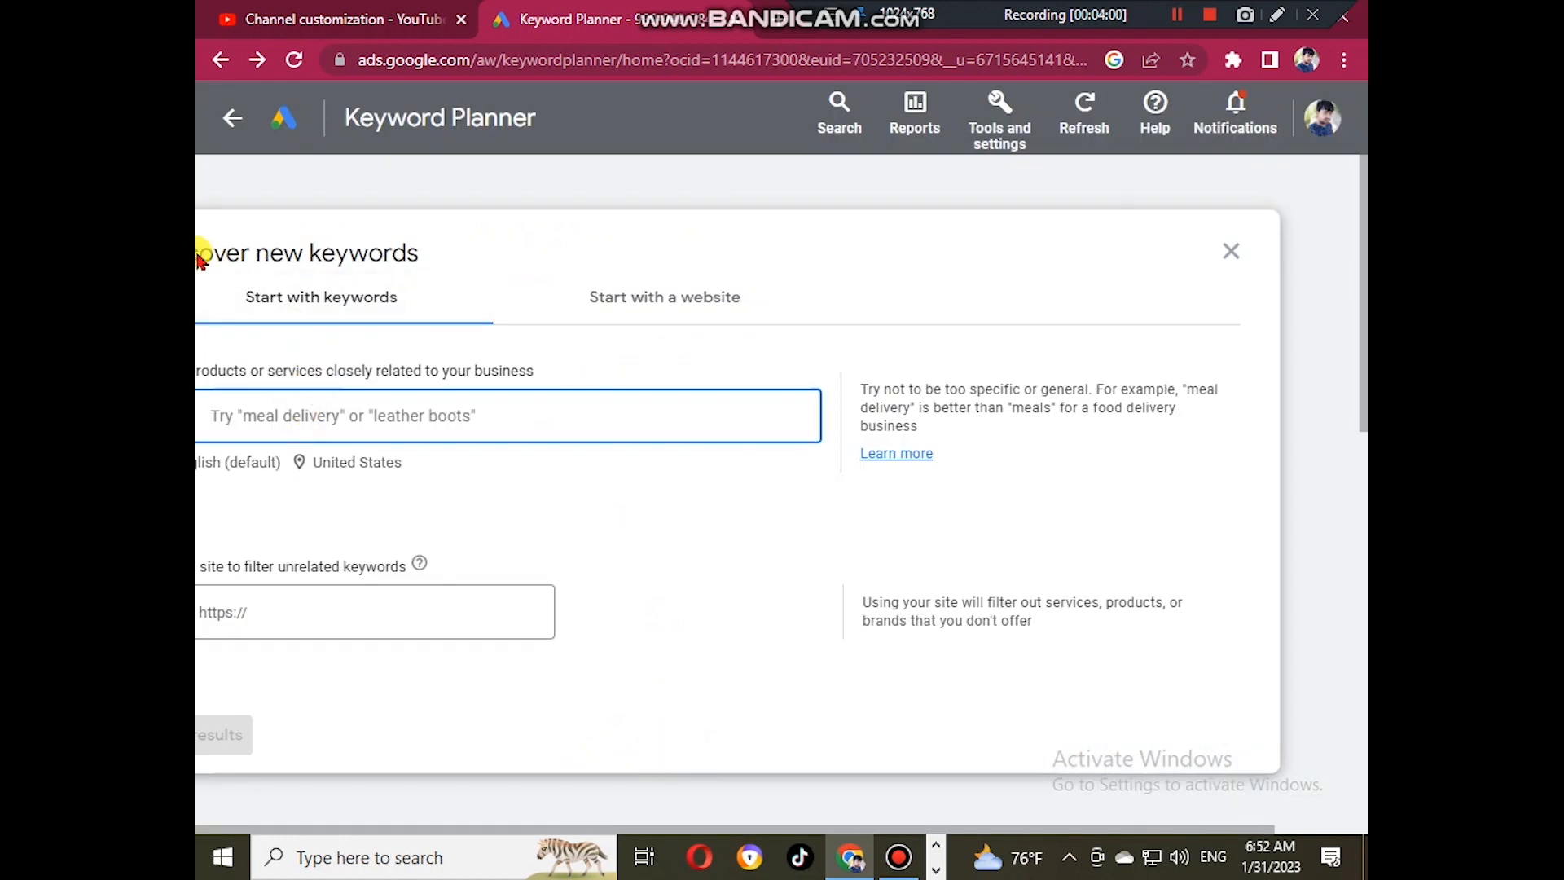
type("youttube")
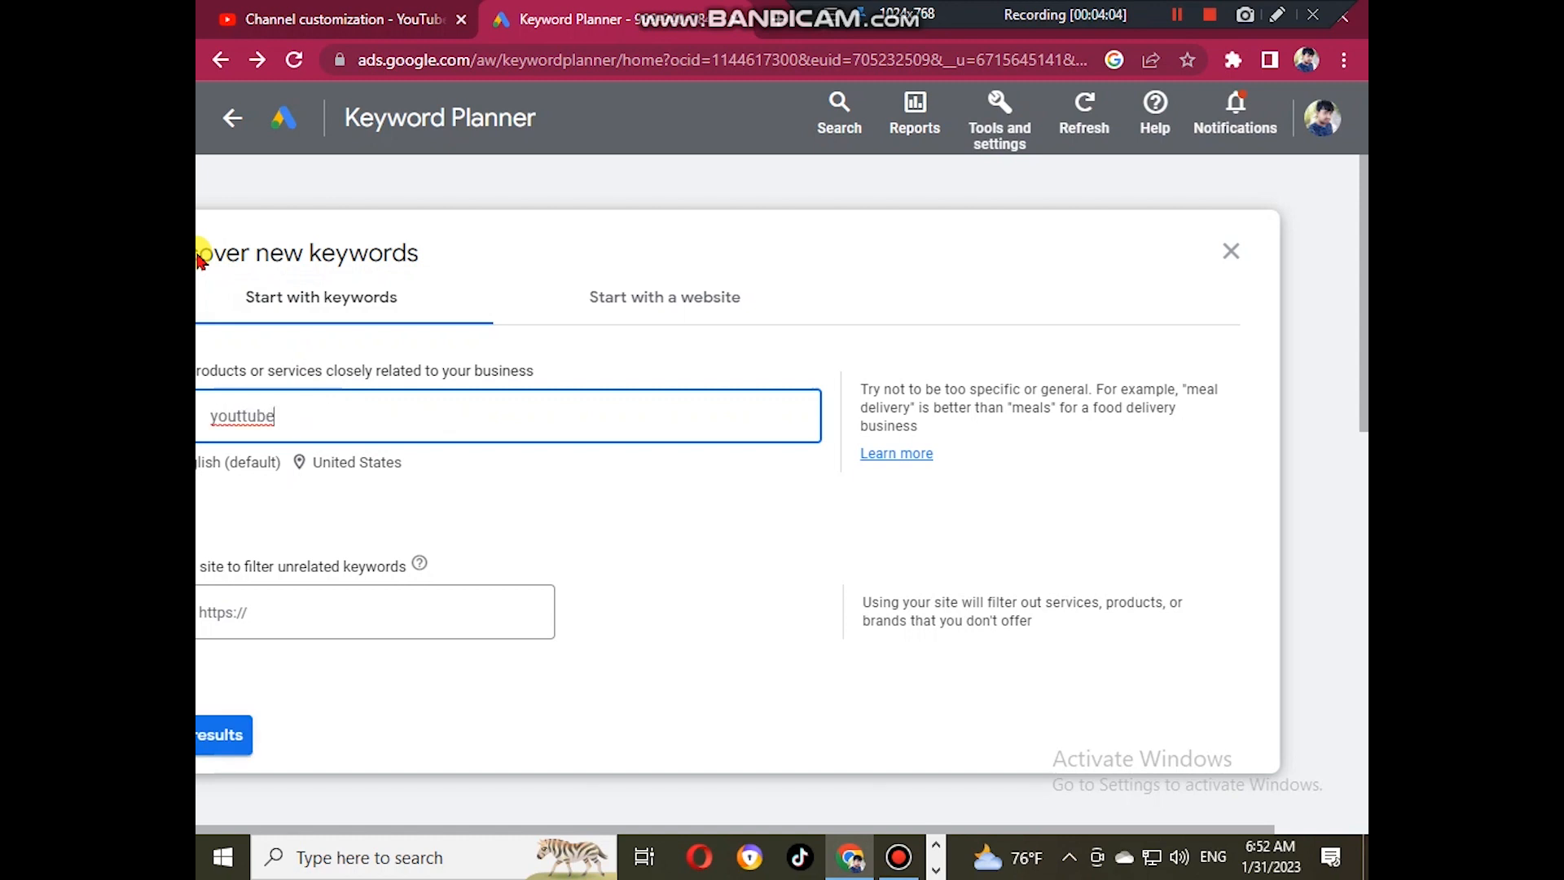
key("BackSpace")
key("BackSpace")
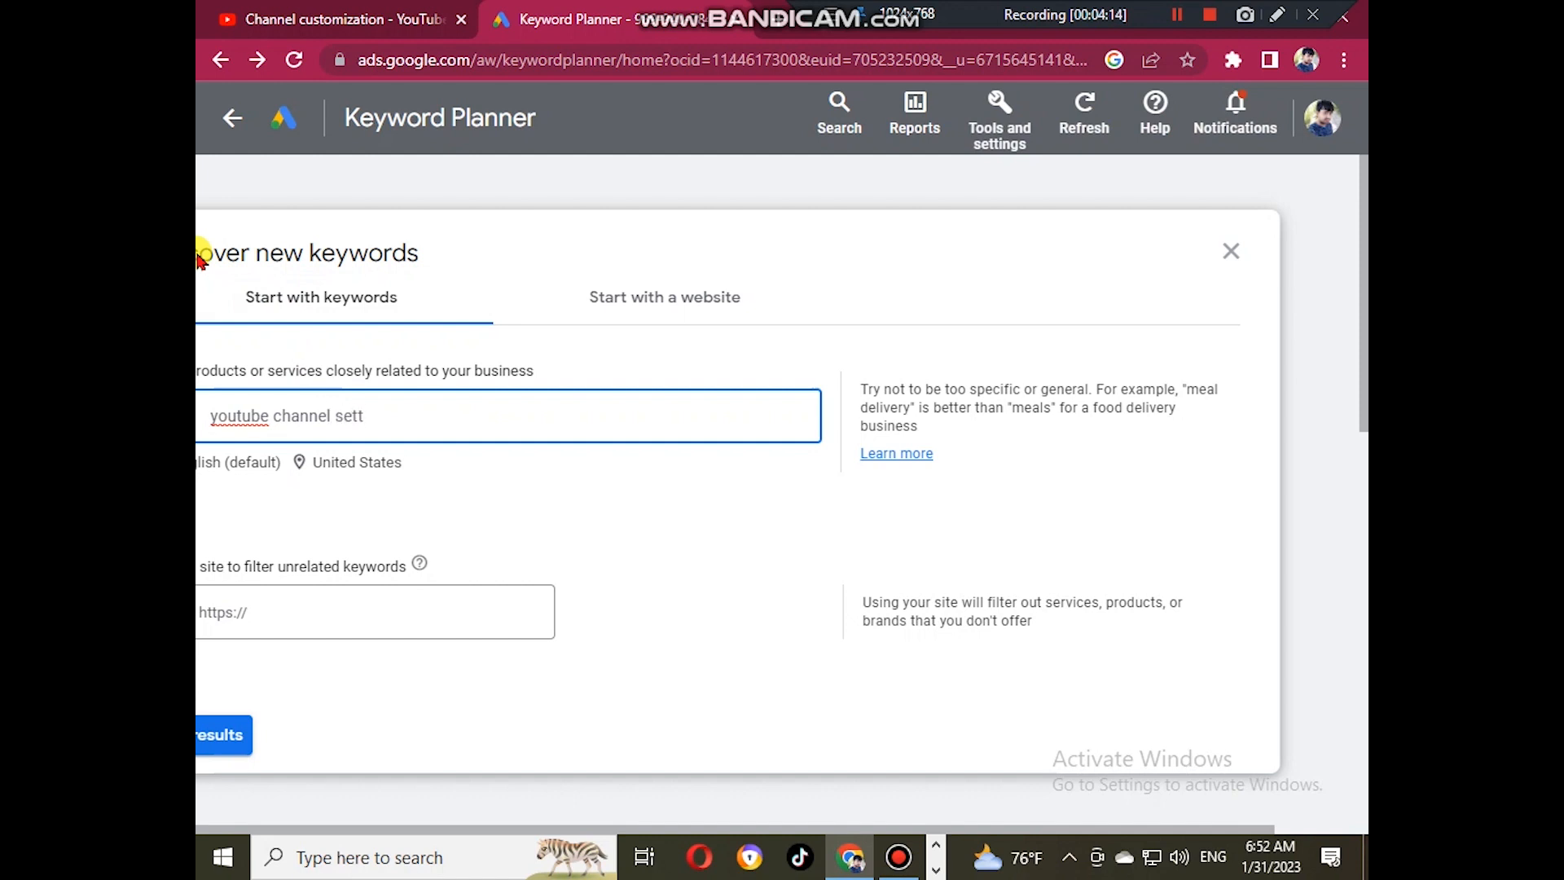
type("g")
left_click(1176, 16)
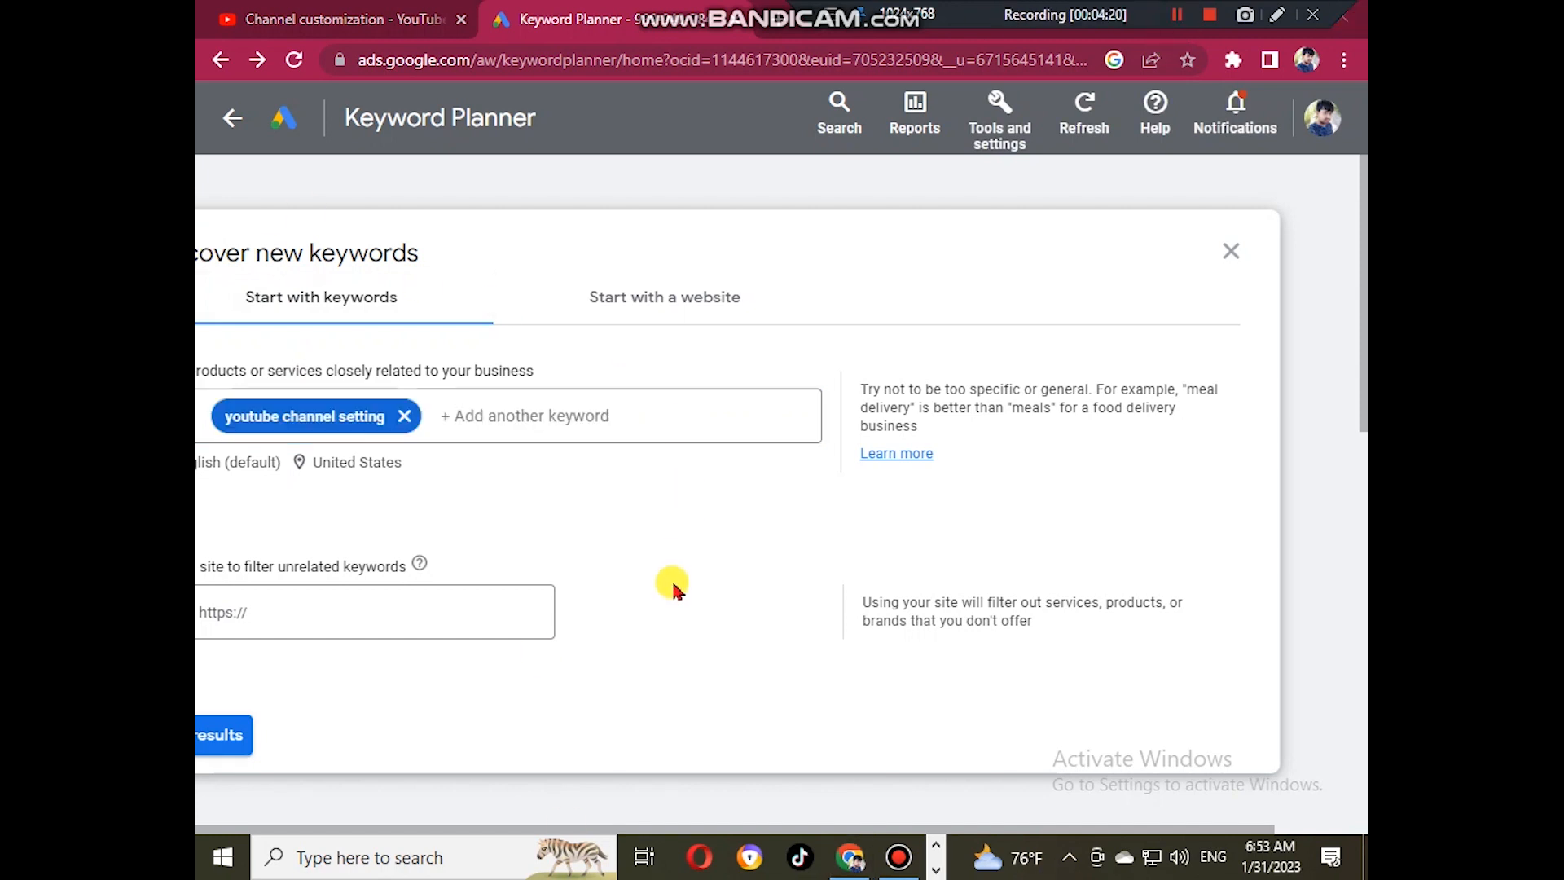
- Get the keyword ideas for "youtube channel setting", close the Refine keywords pane and review the ideas' average monthly searches
left_click(216, 743)
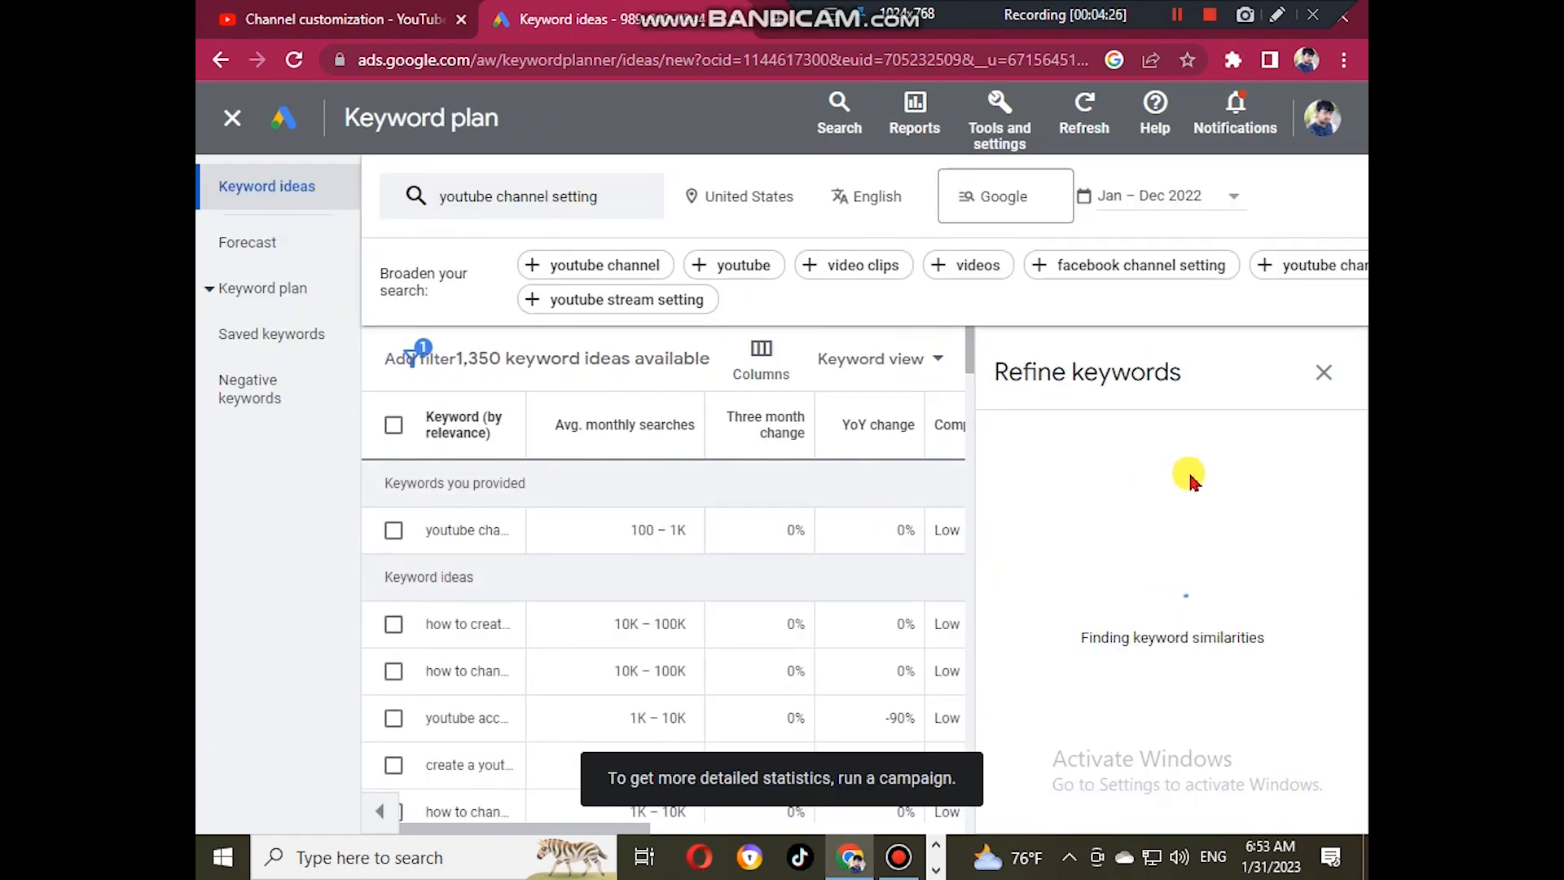
left_click(1324, 372)
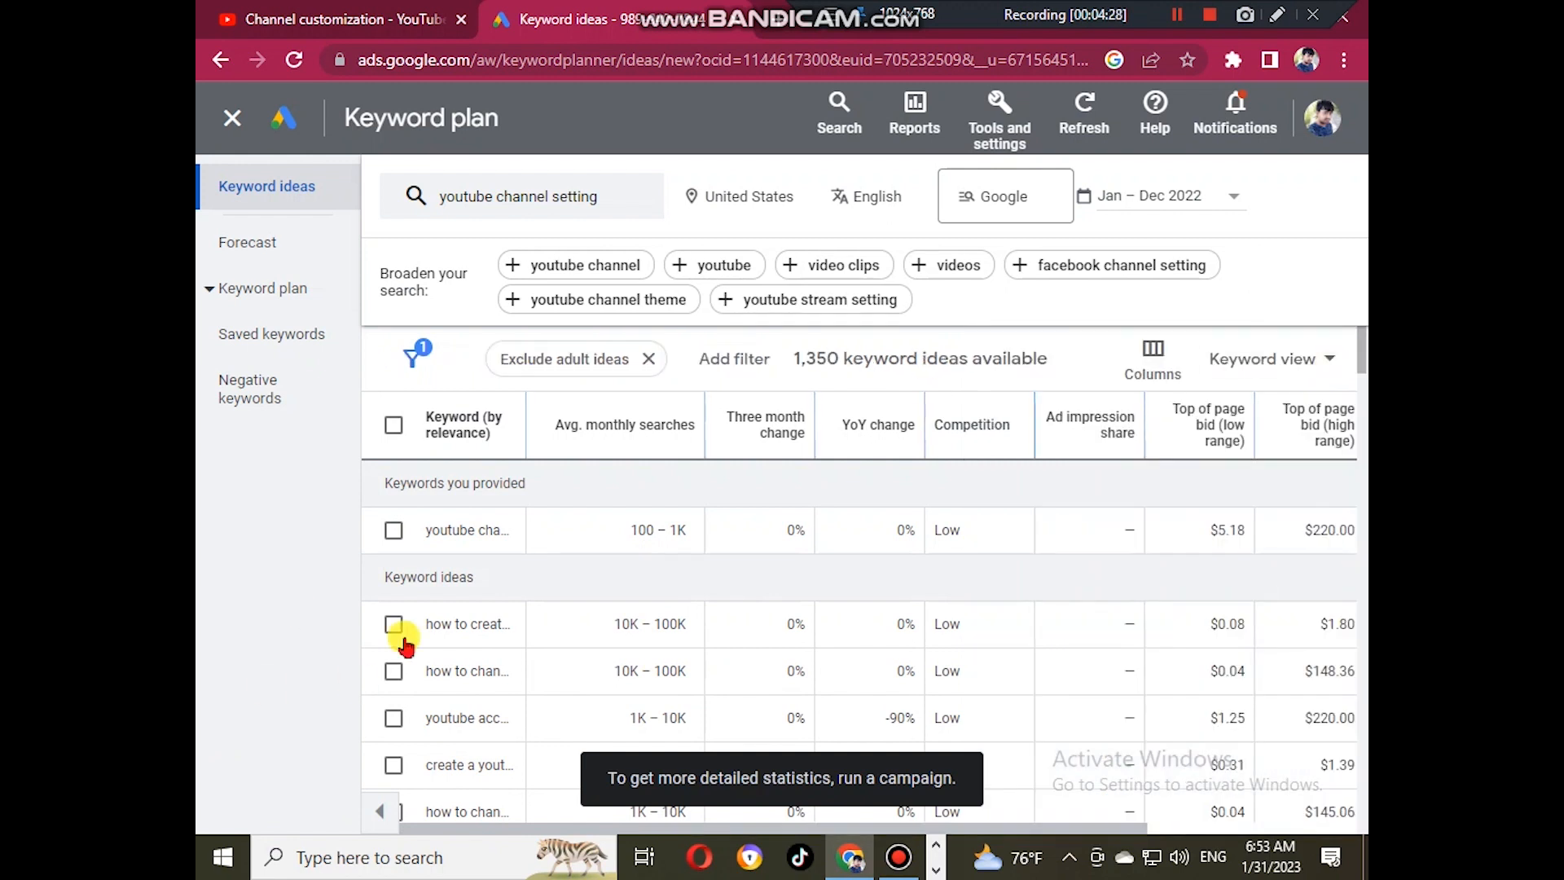
scroll(570, 623, "down", 5)
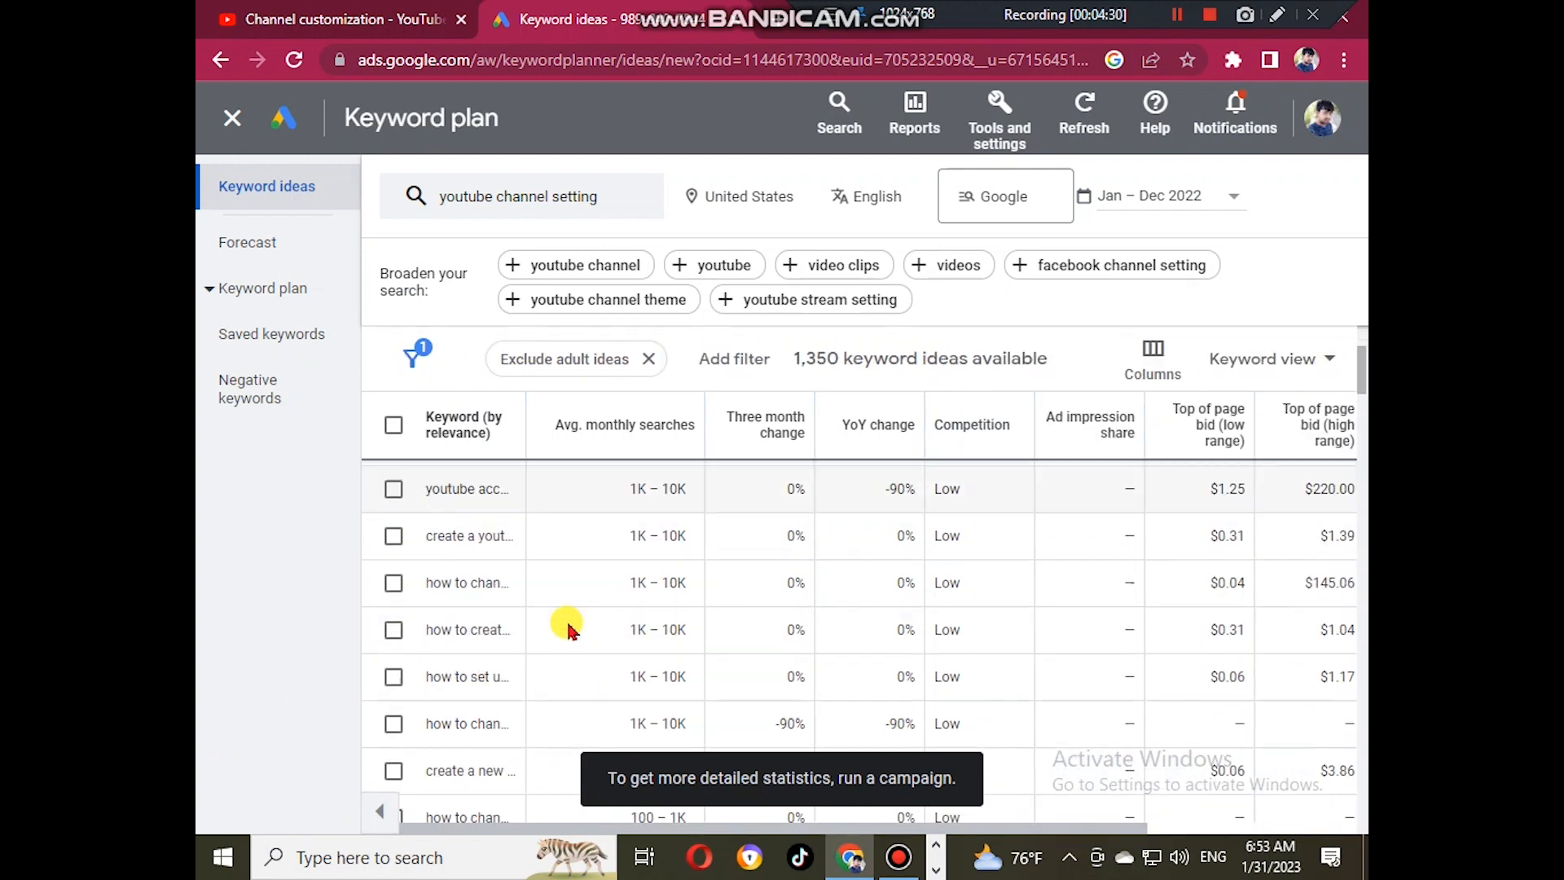
scroll(570, 647, "up", 5)
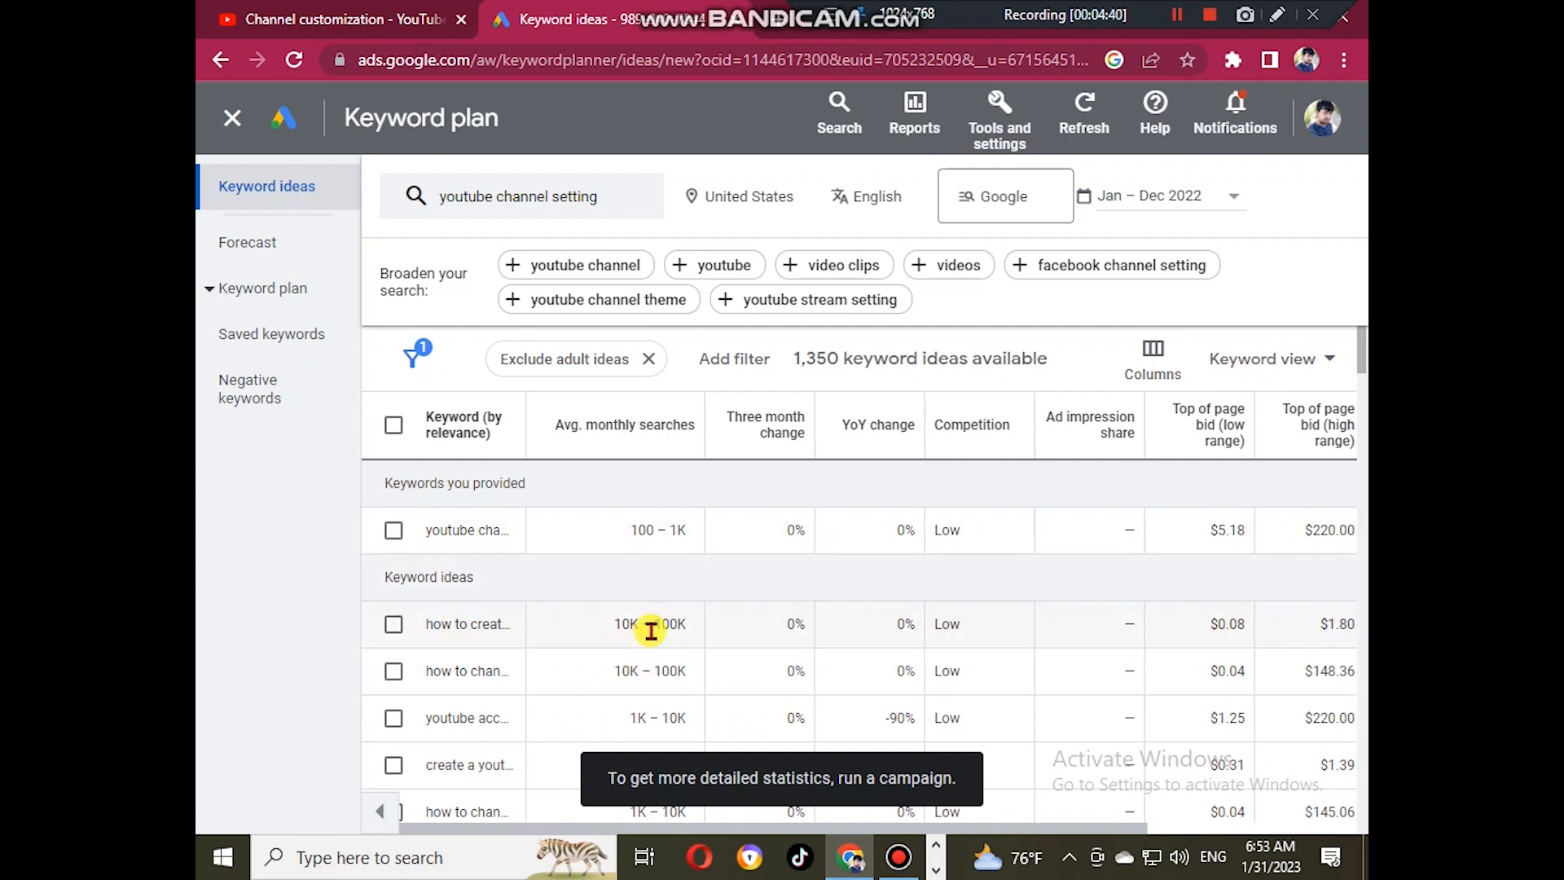
scroll(691, 631, "down", 5)
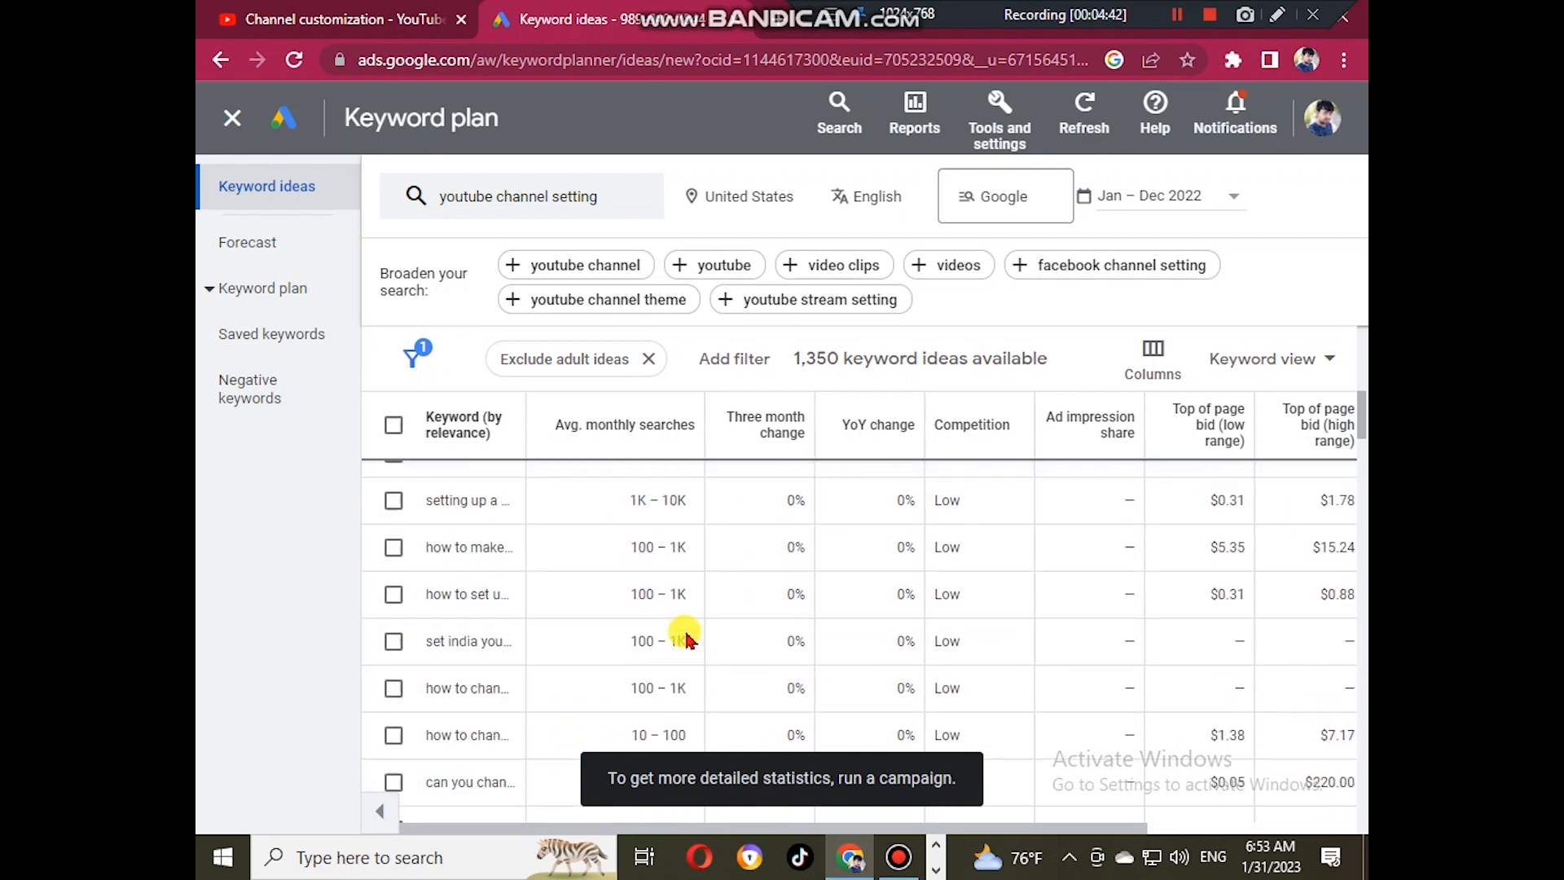
scroll(684, 635, "up", 6)
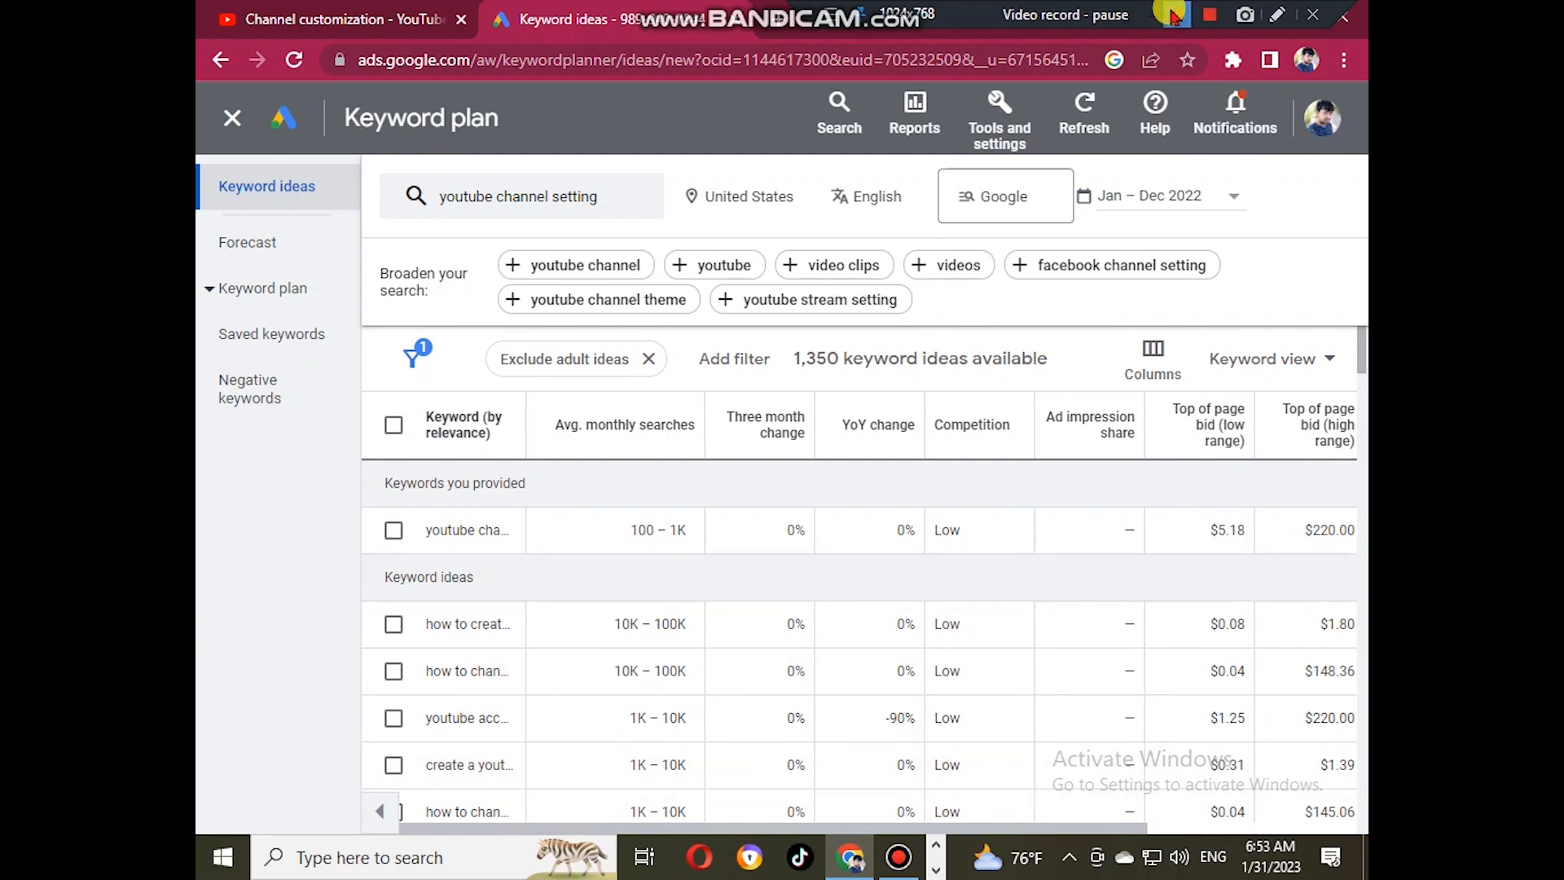
left_click(1170, 15)
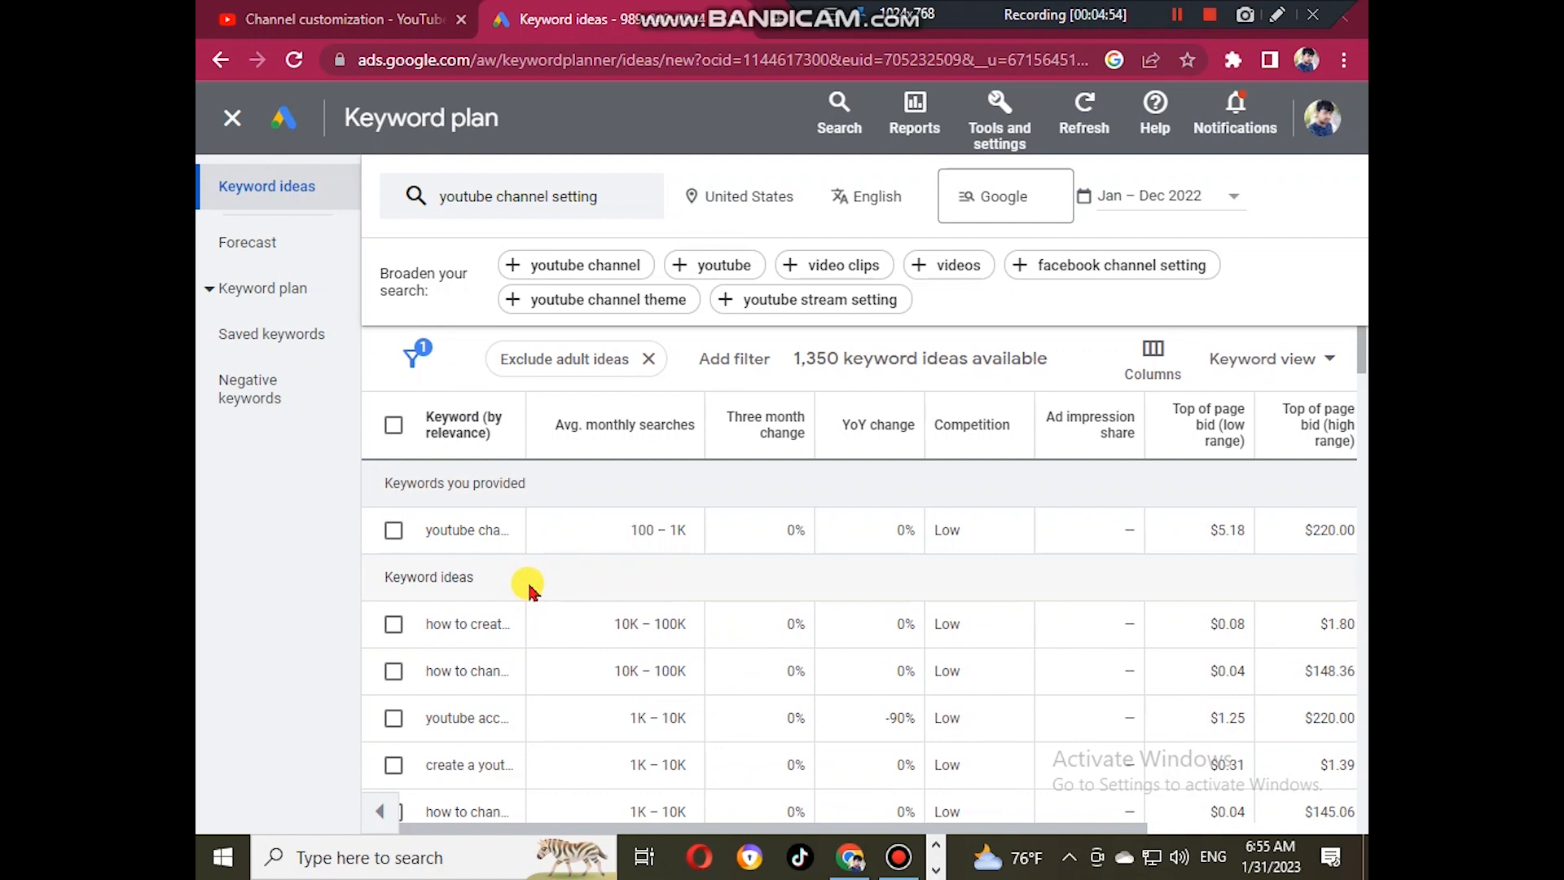
- Copy the provided keyword "youtube channel setting" from Keyword Planner and paste it into the channel's keywords in YouTube Studio
left_click(394, 531)
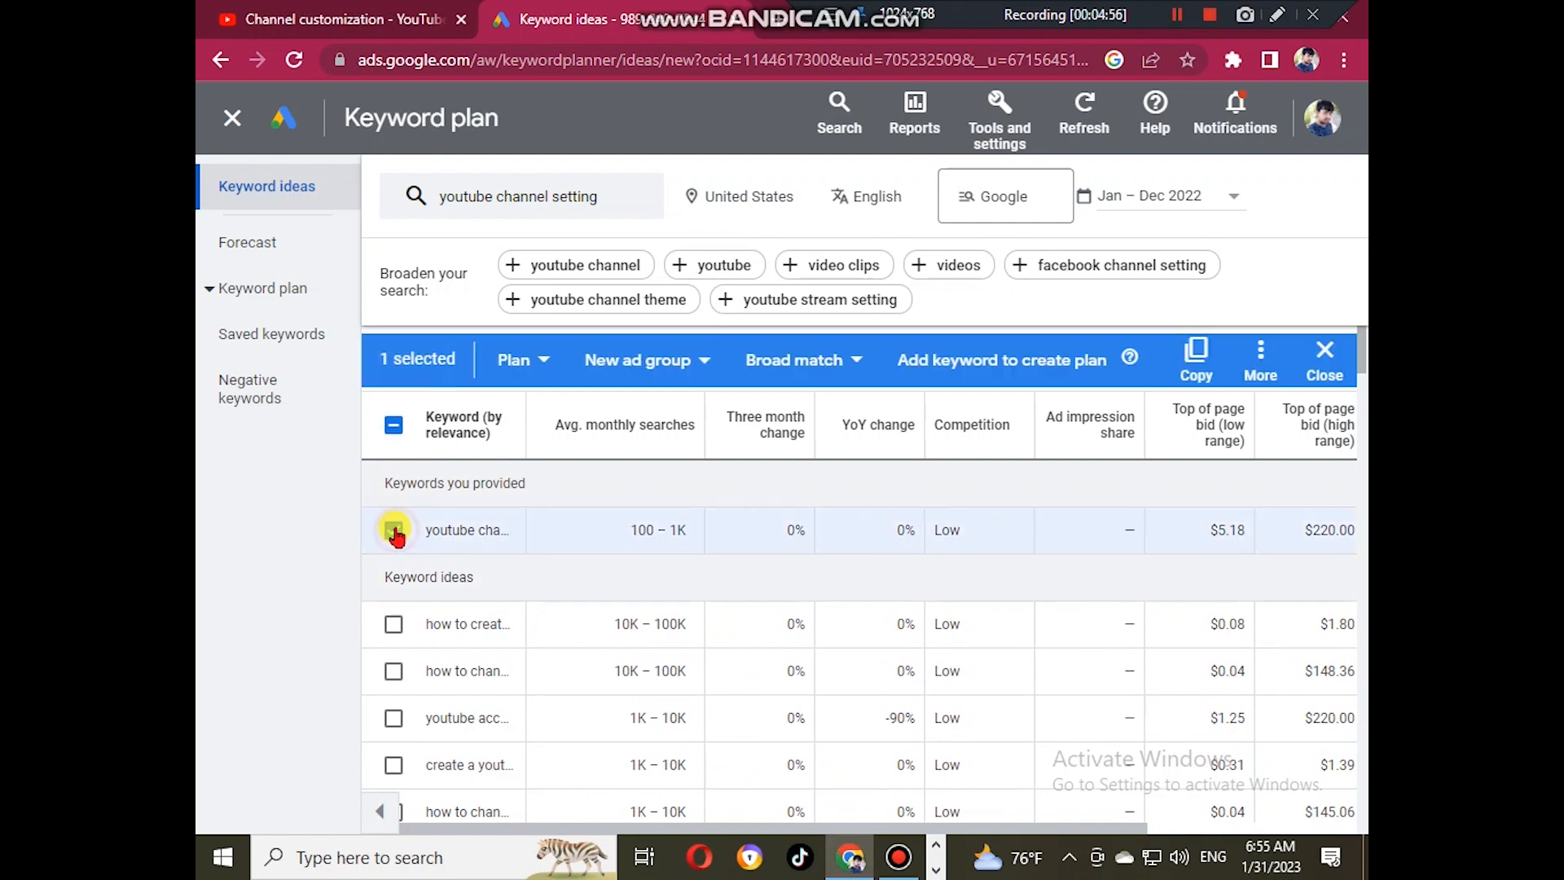
left_click(1192, 376)
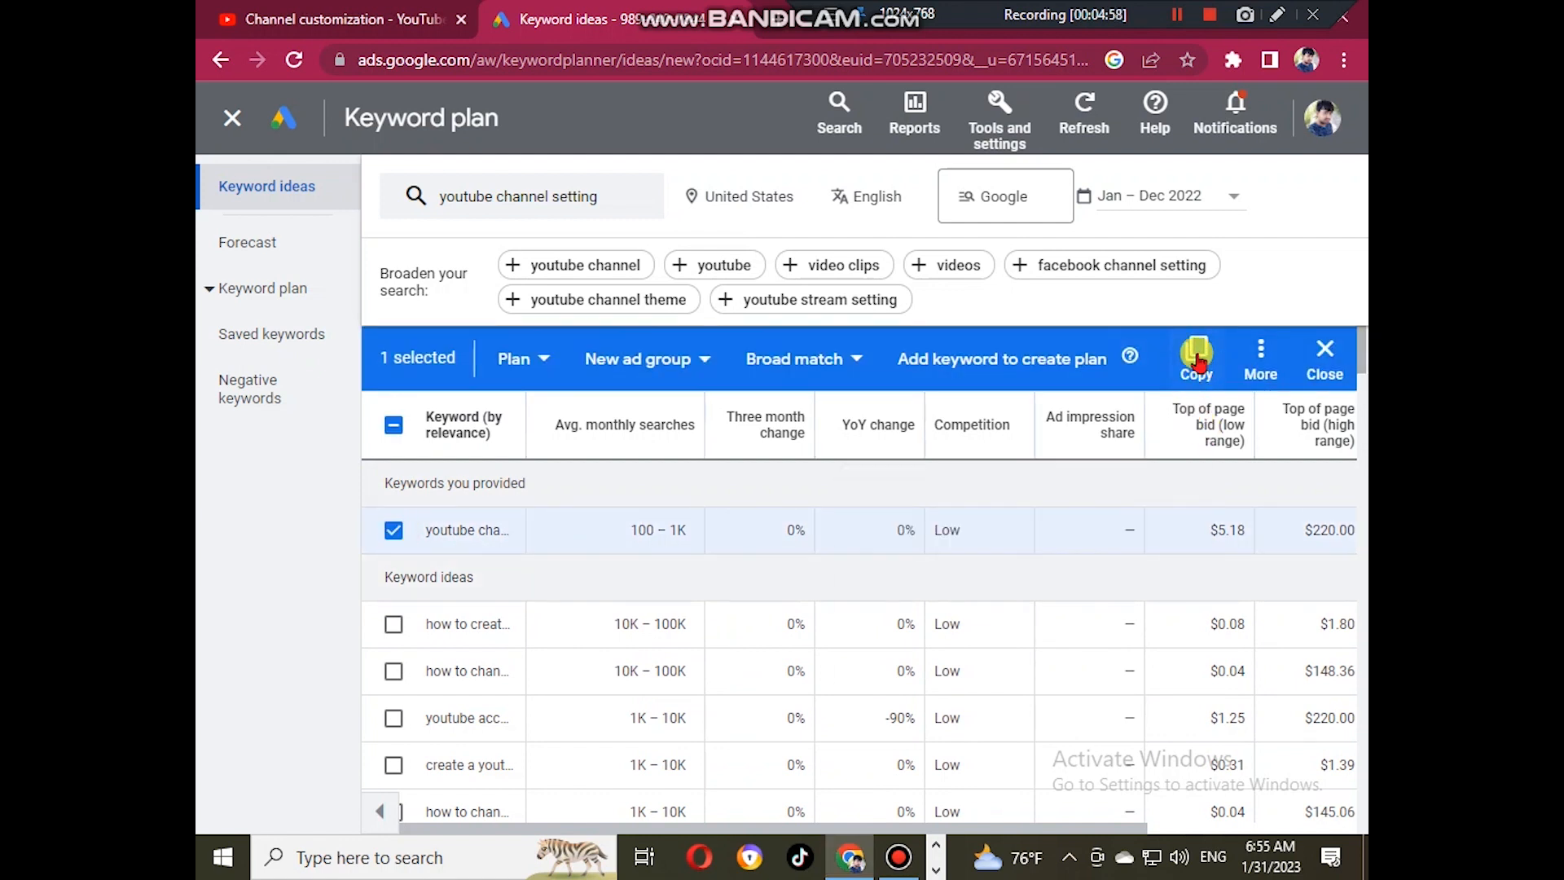
left_click(1203, 359)
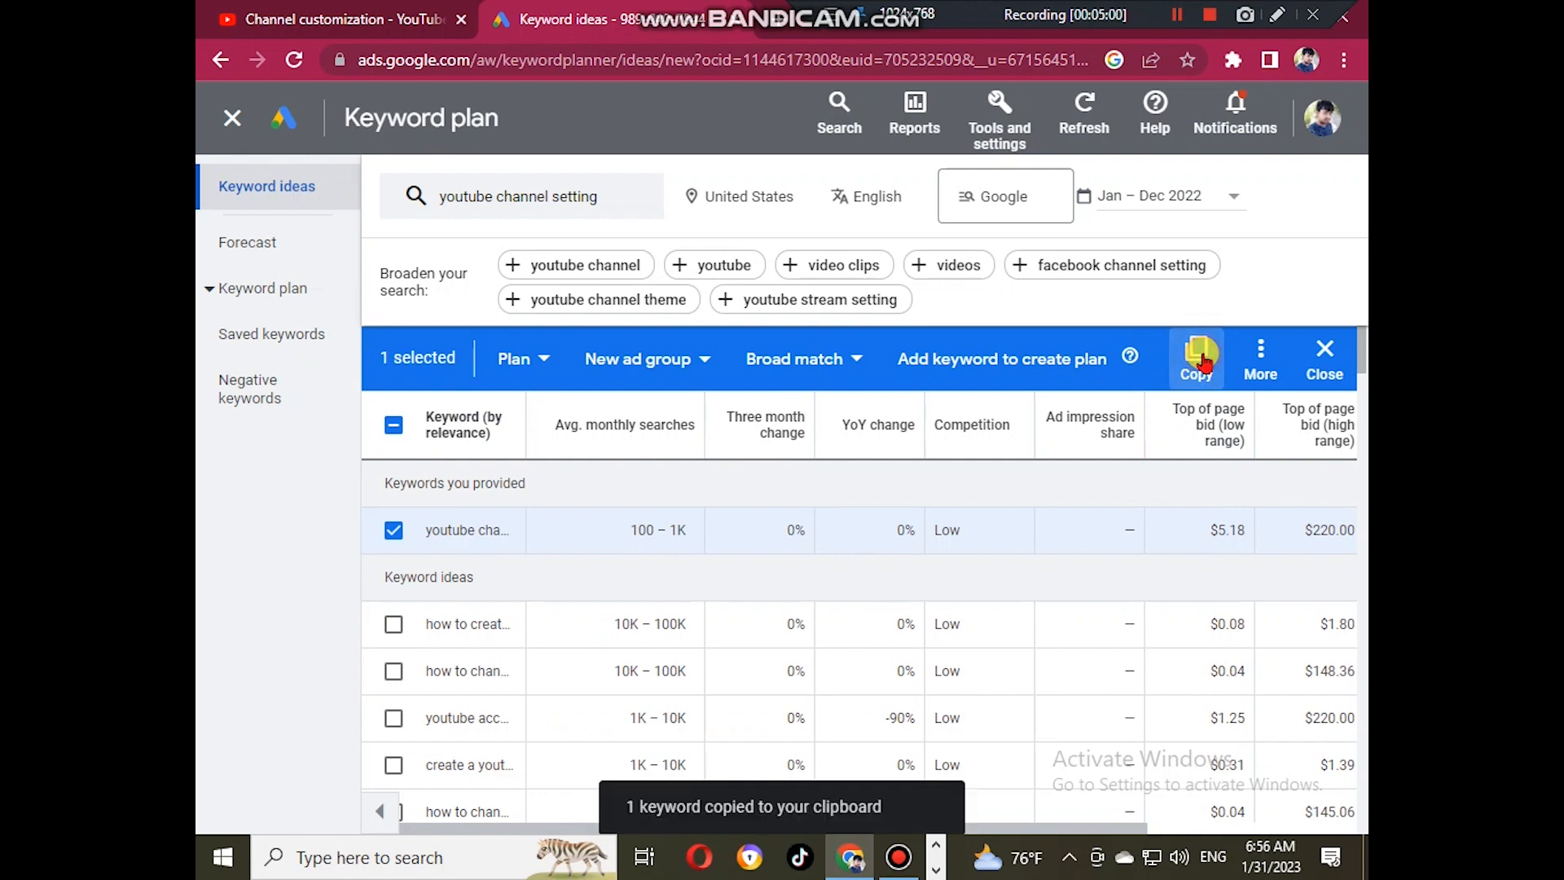
left_click(292, 10)
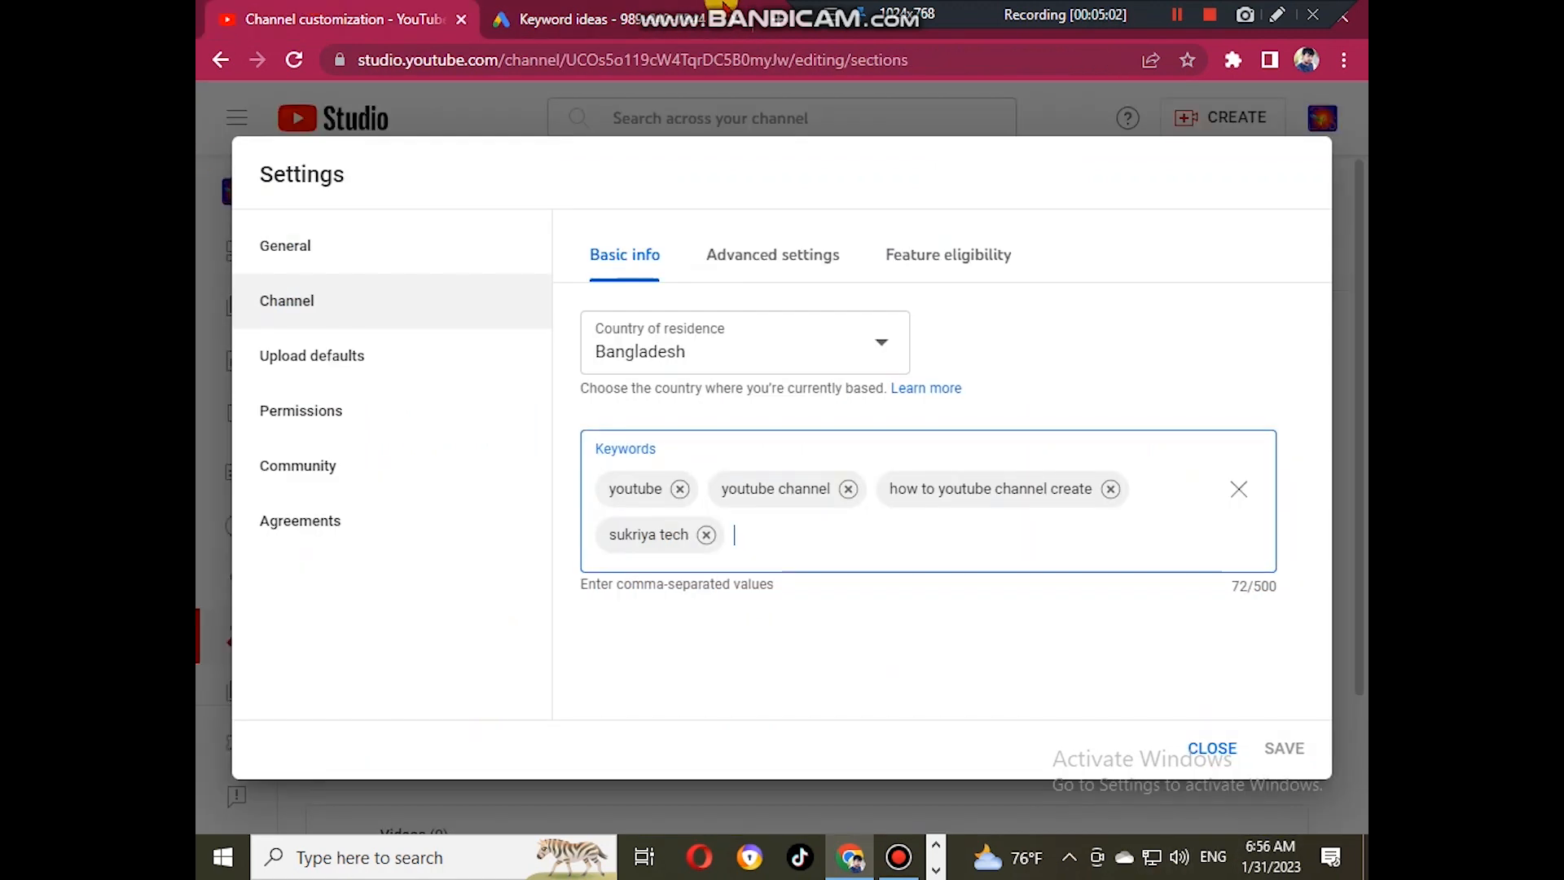
right_click(744, 536)
left_click(795, 311)
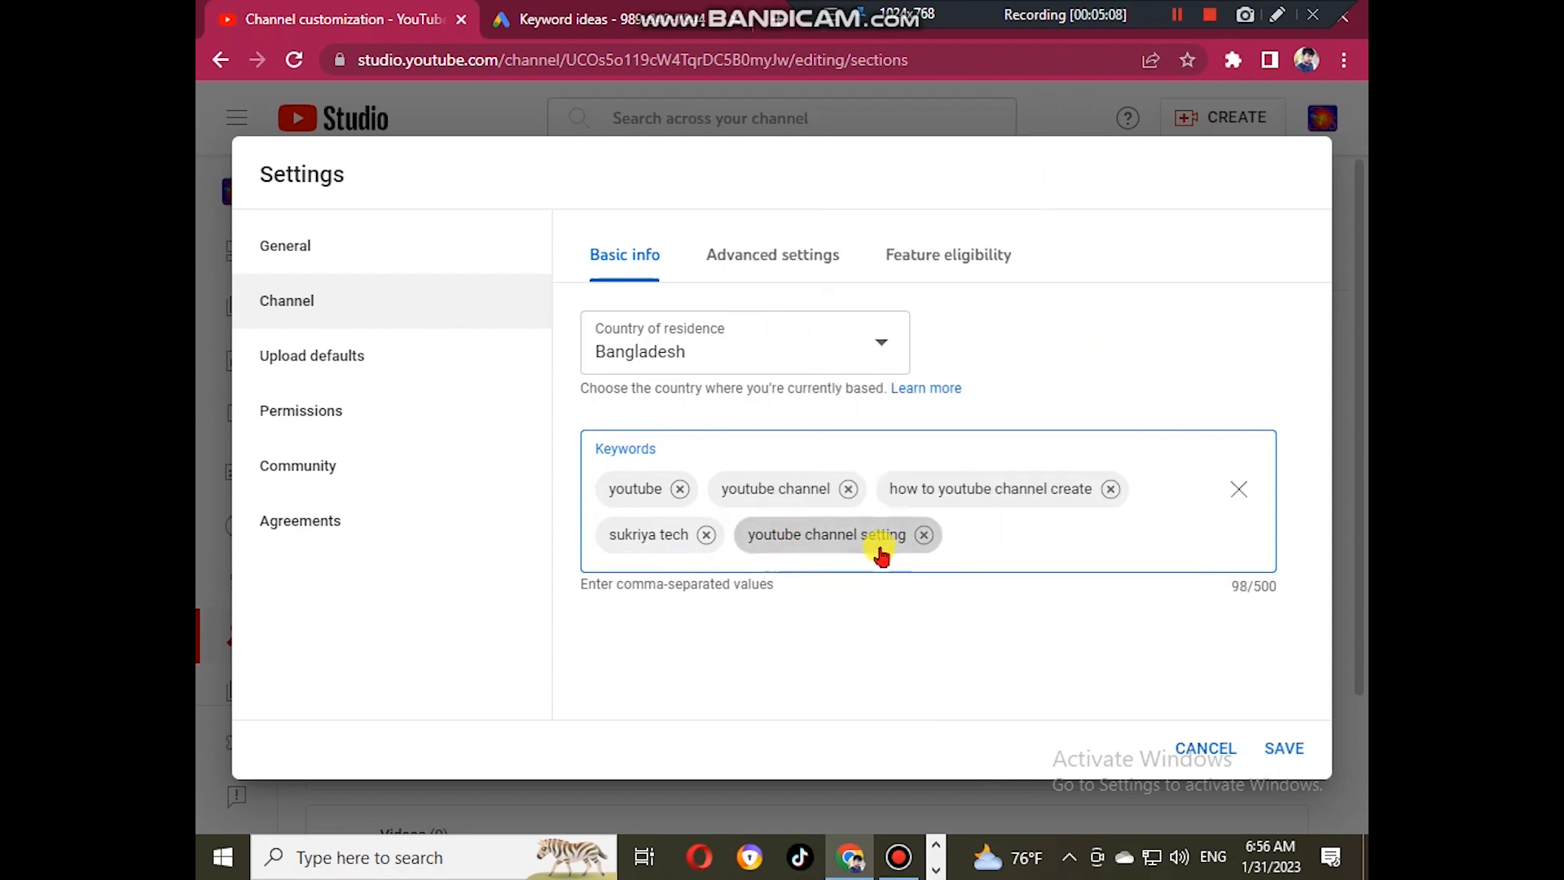
- Copy only the first keyword idea, "how to create a youtube channel", from Keyword Planner and paste it into the YouTube Studio channel keywords
left_click(565, 16)
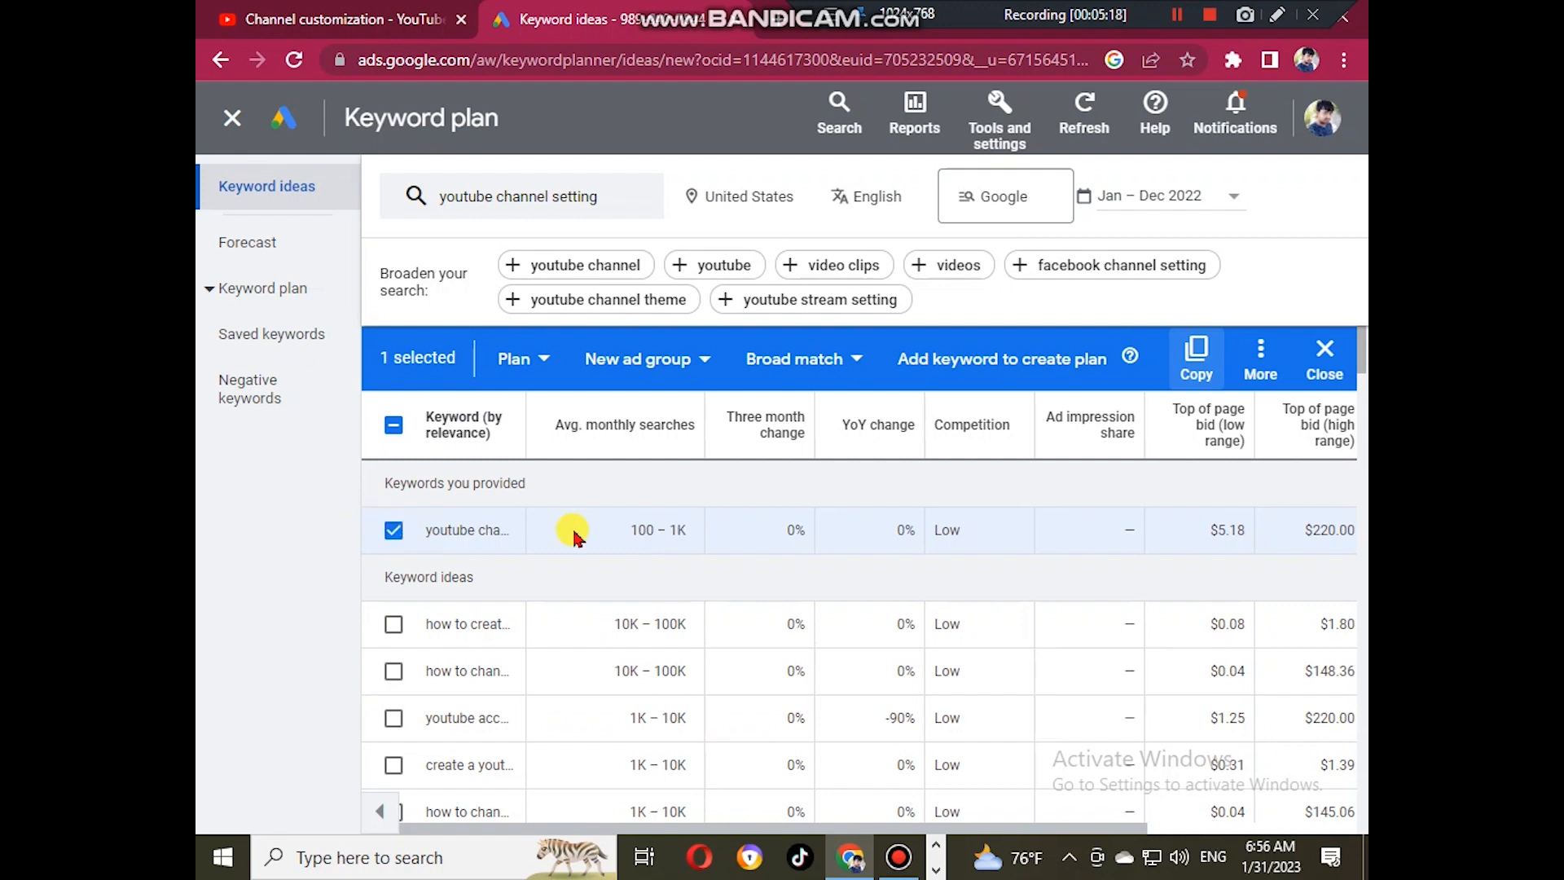
left_click(394, 531)
left_click(395, 625)
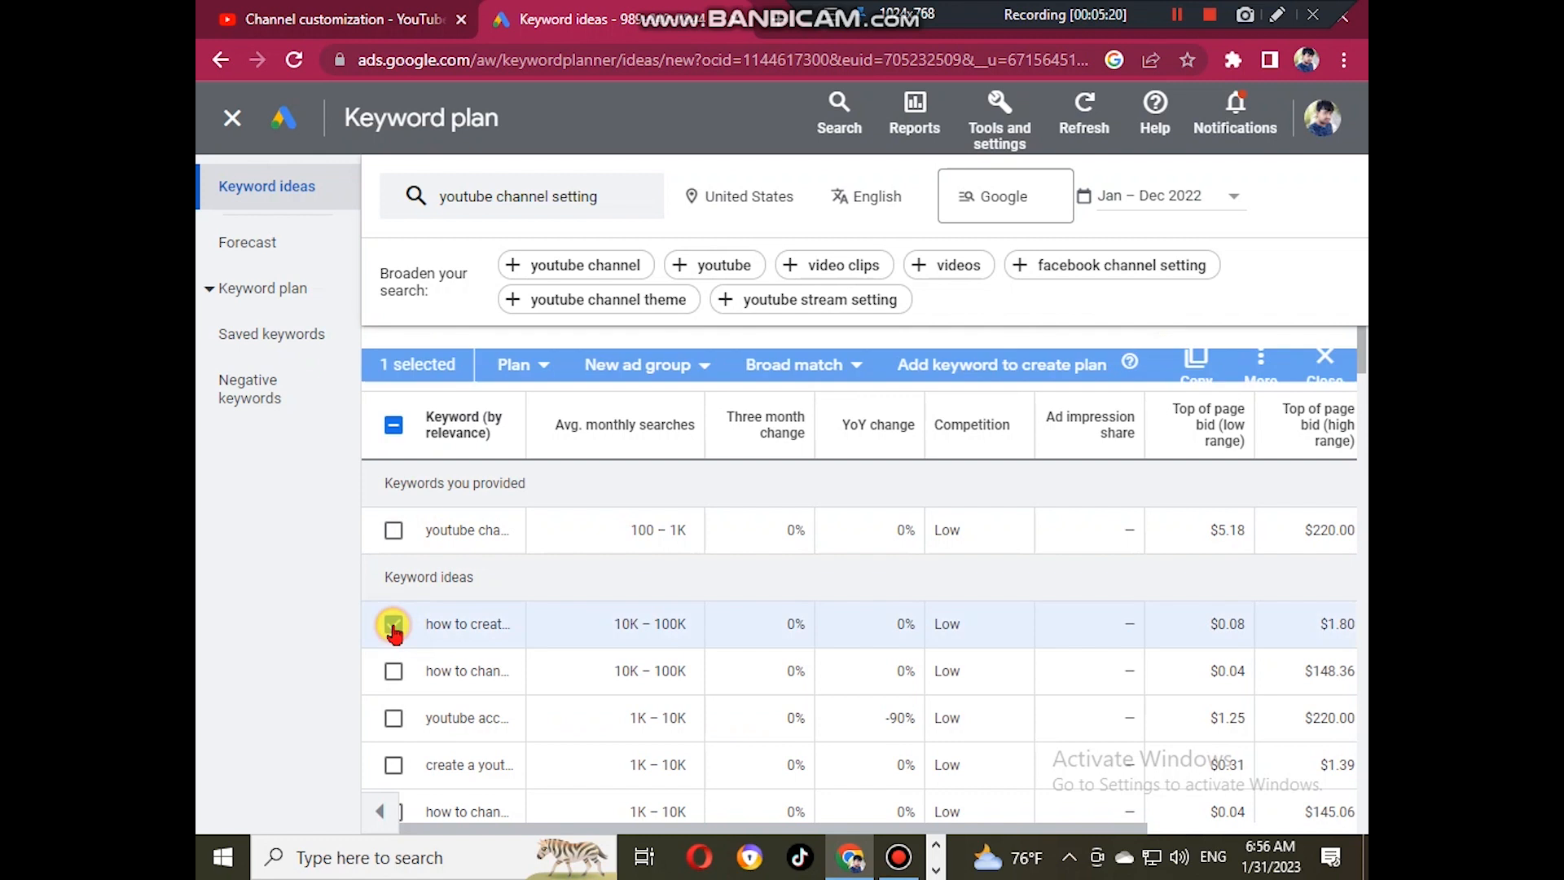
left_click(1204, 350)
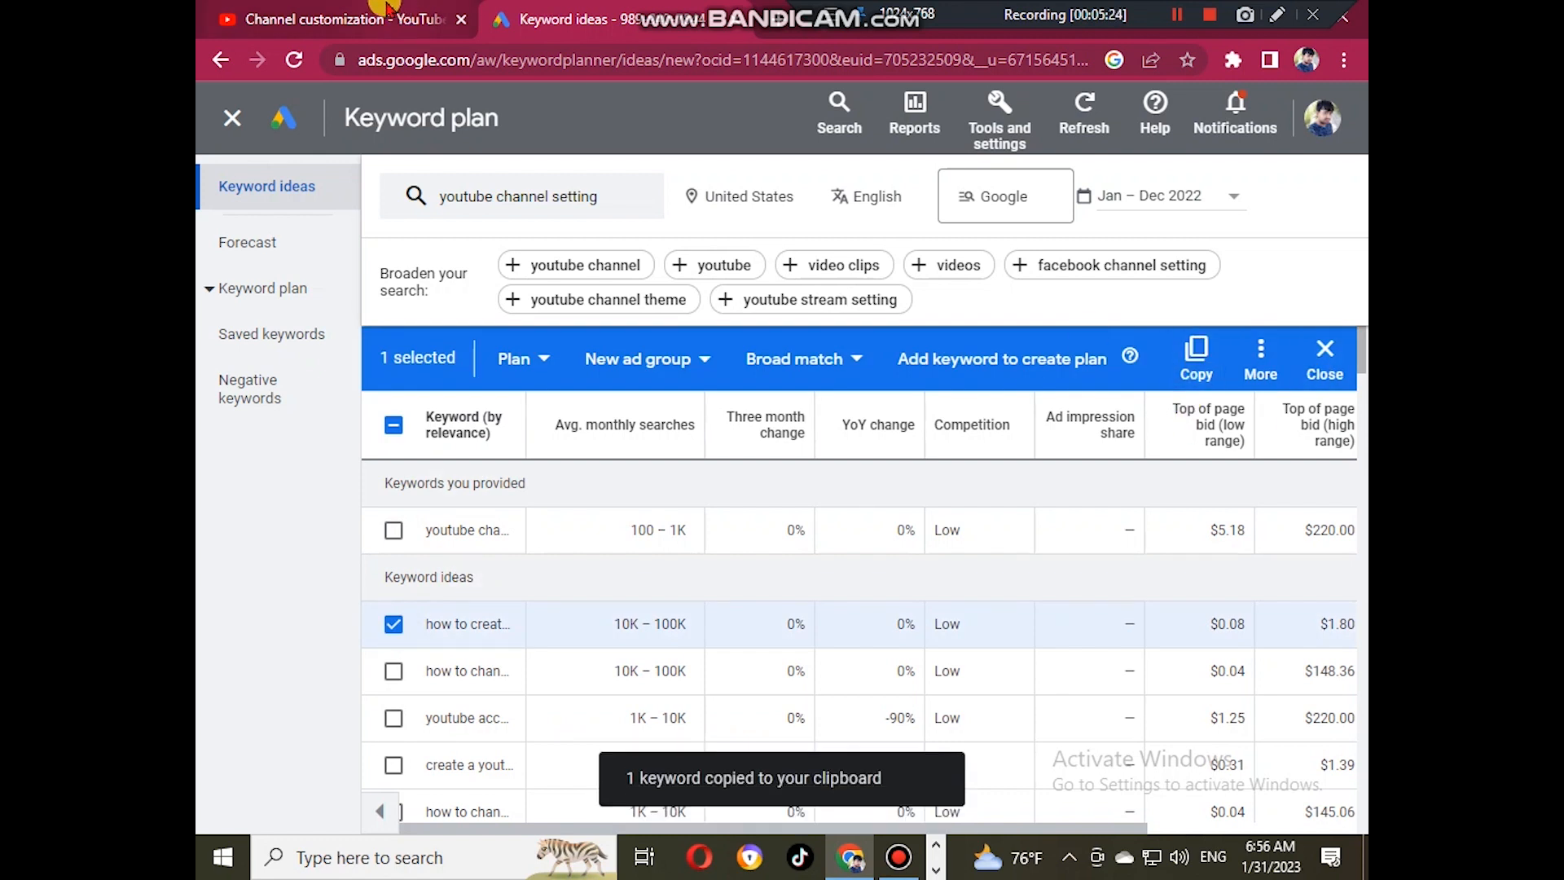
left_click(363, 16)
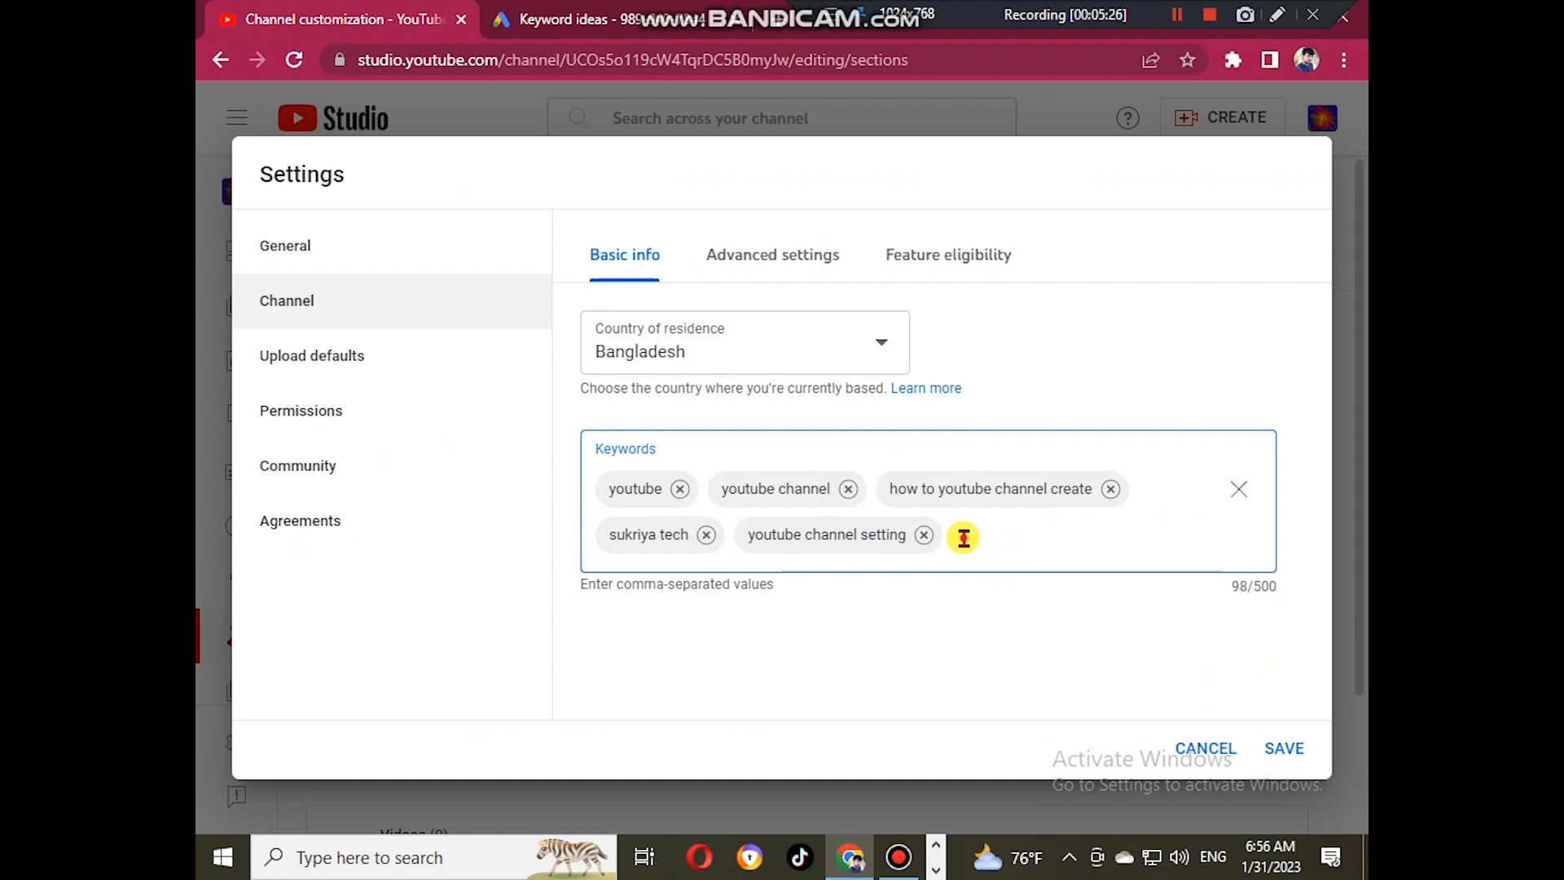
right_click(963, 538)
left_click(1010, 315)
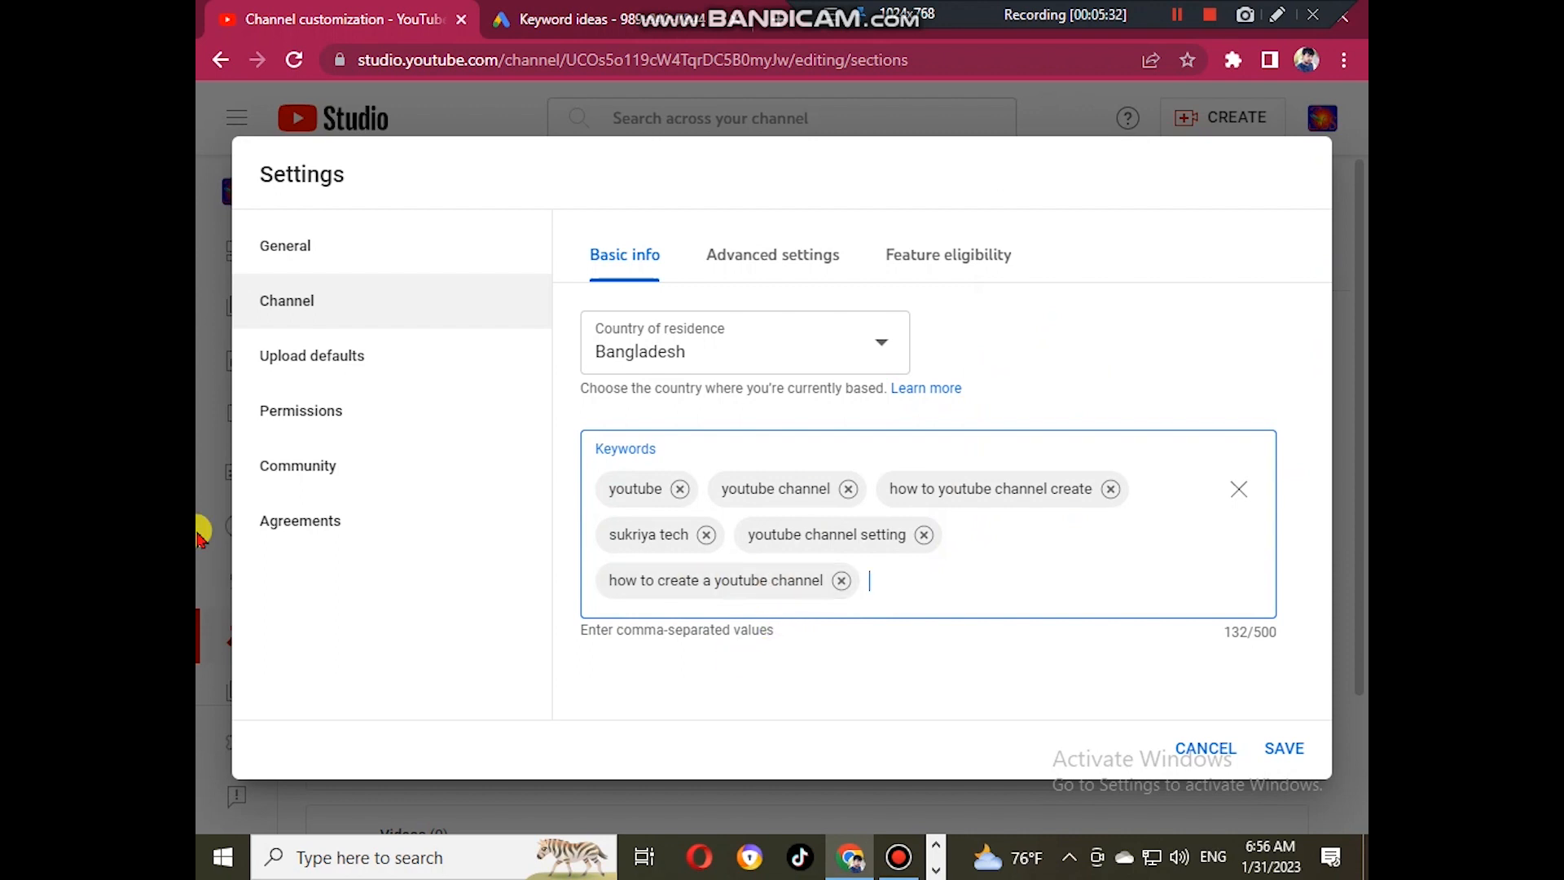
- Back in Keyword Planner, select the provided keyword "youtube channel setting" plus the first 37 keyword ideas and copy all 38 keywords
left_click(562, 18)
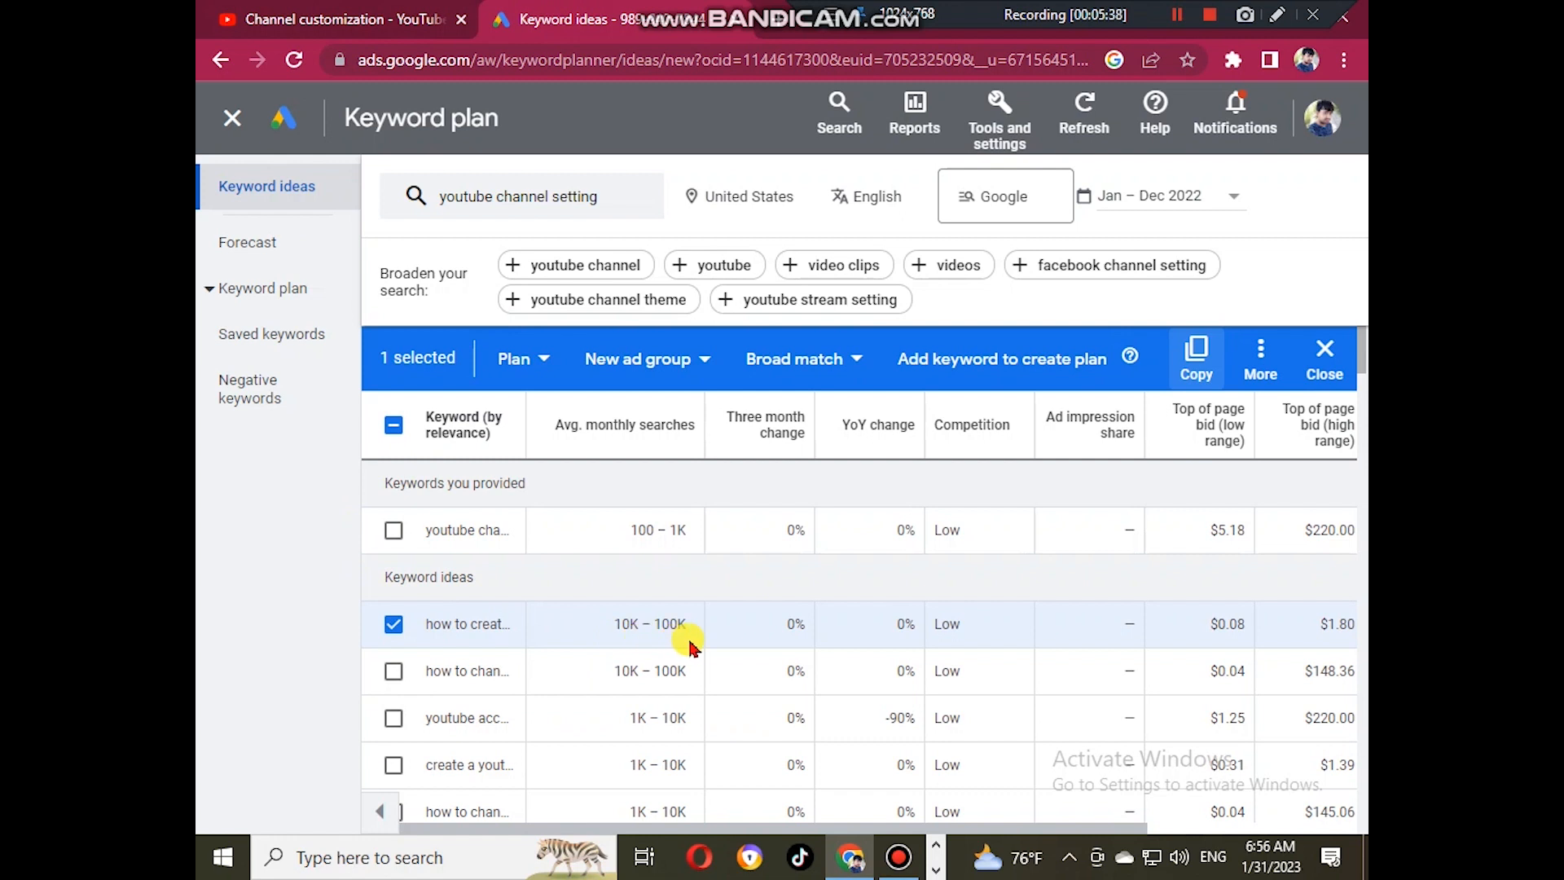
left_click(394, 623)
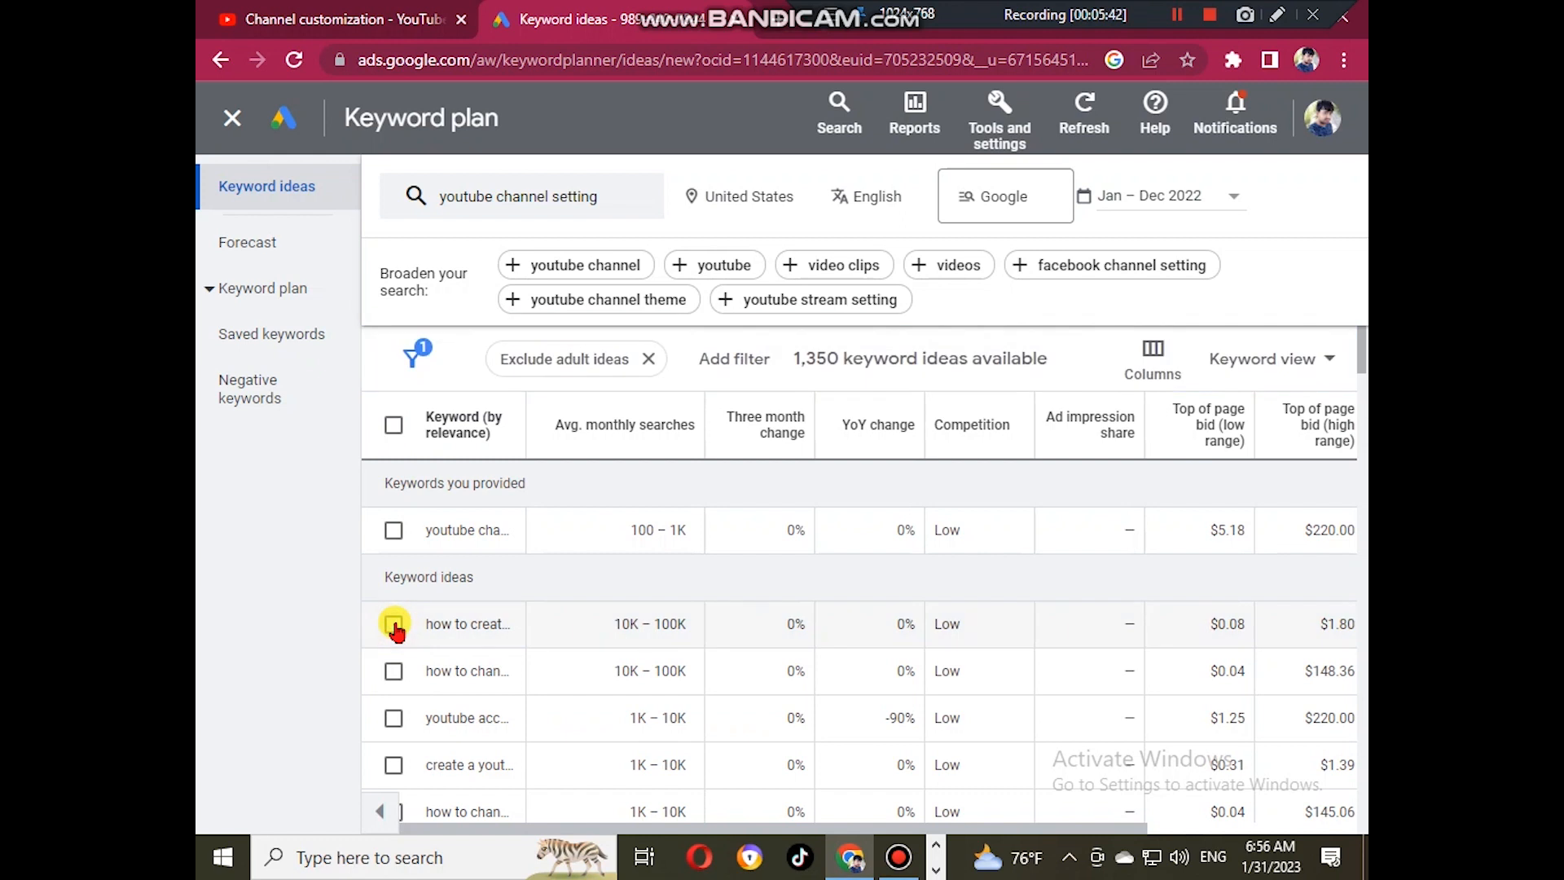
left_click(394, 531)
left_click(394, 624)
left_click(394, 670)
left_click(393, 718)
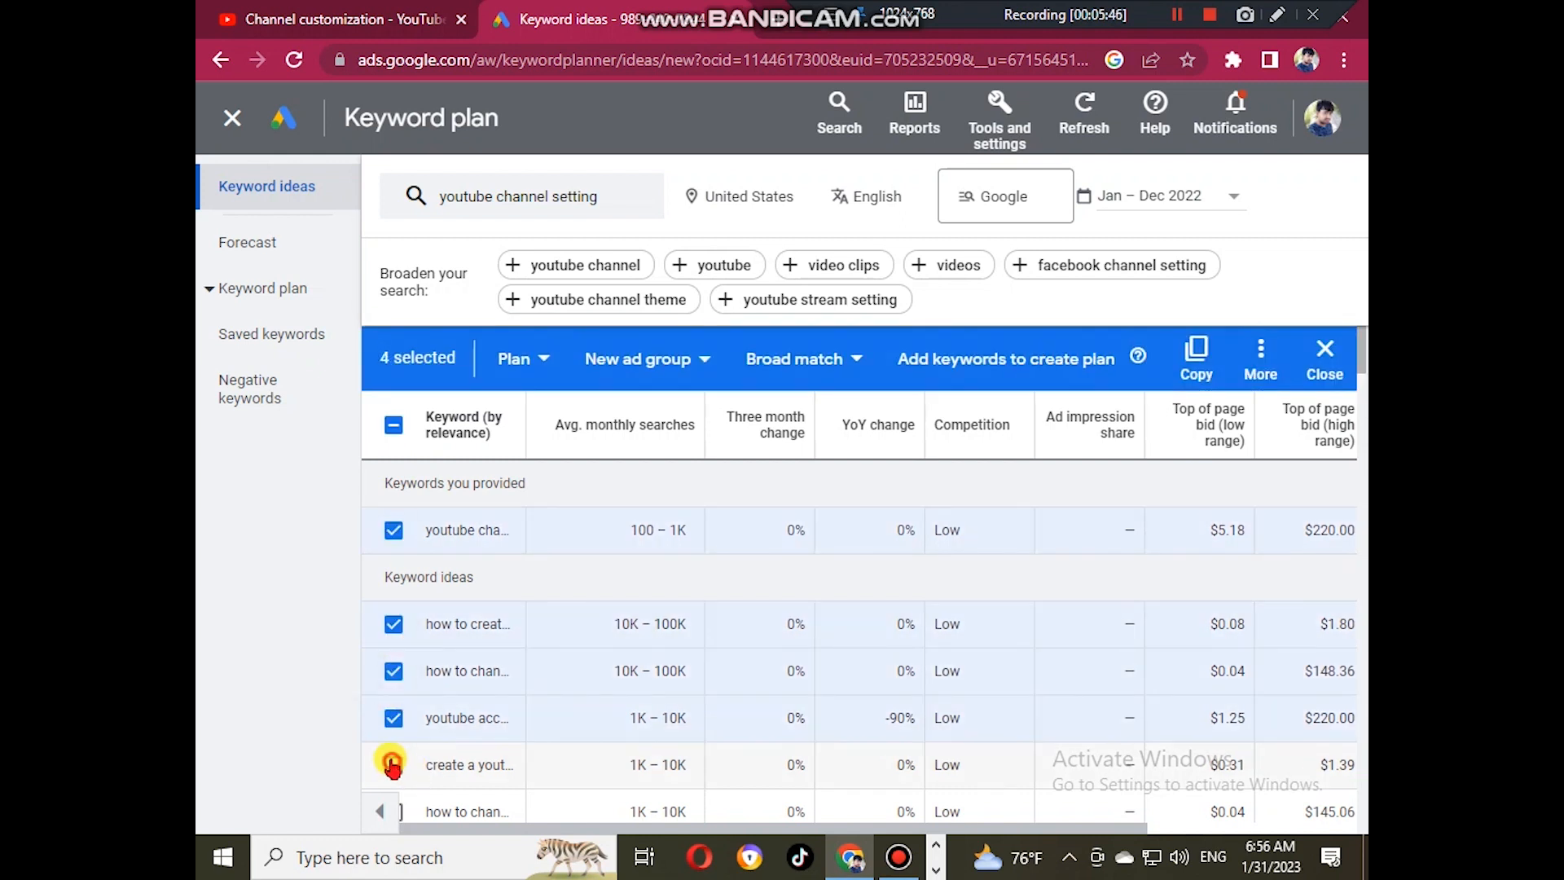
left_click(393, 764)
scroll(394, 750, "down", 3)
left_click(393, 582)
left_click(394, 629)
left_click(393, 676)
left_click(393, 723)
left_click(393, 770)
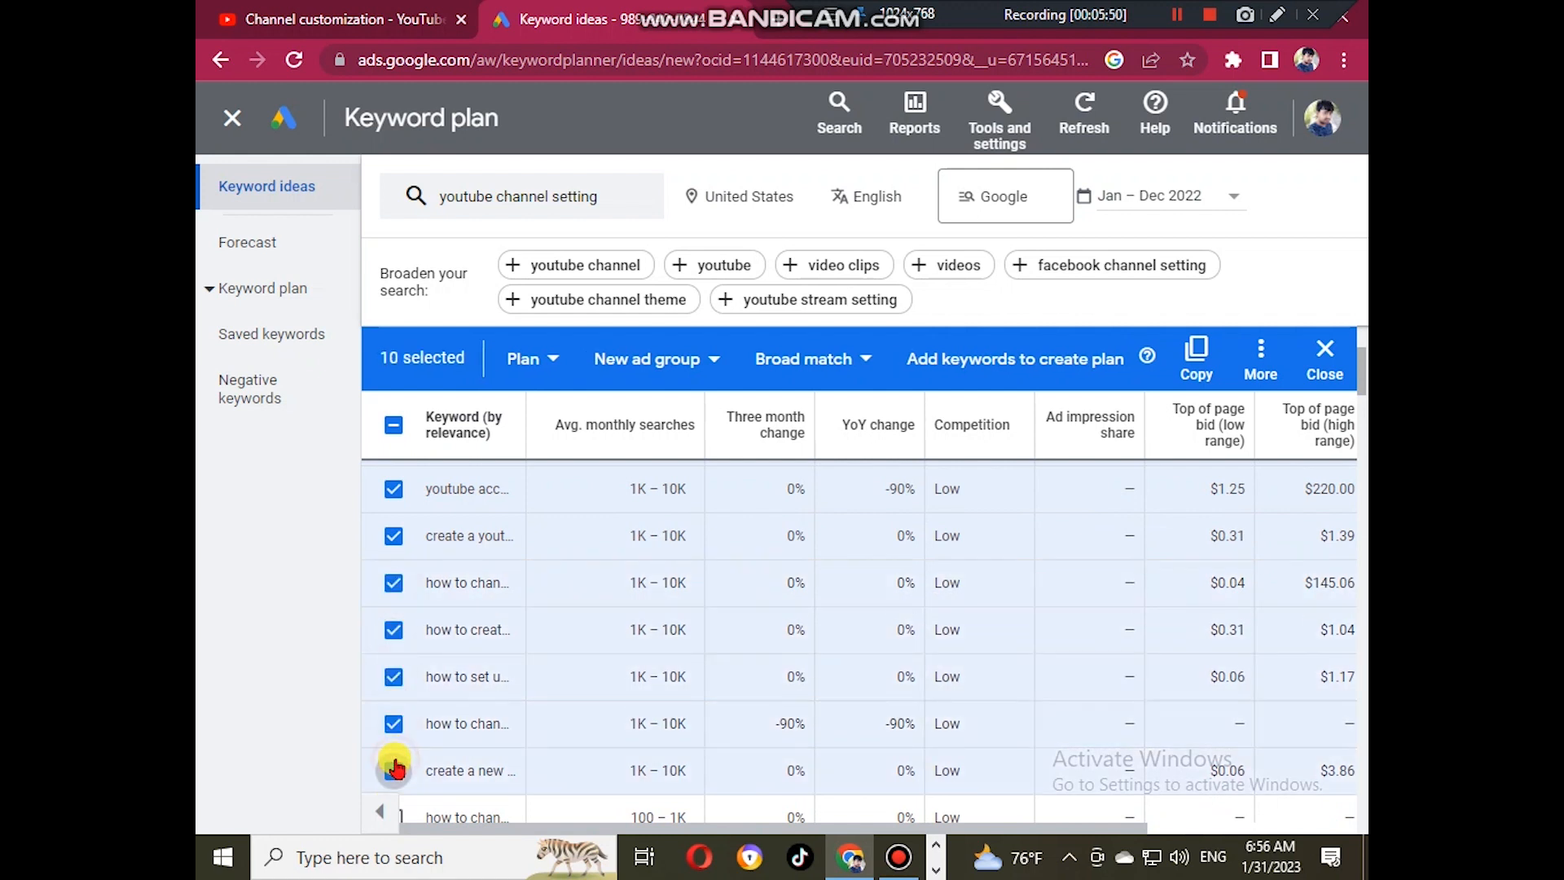
scroll(394, 766, "down", 1)
left_click(394, 702)
left_click(391, 750)
scroll(391, 754, "down", 2)
left_click(393, 568)
left_click(394, 615)
left_click(393, 661)
left_click(393, 709)
scroll(395, 709, "down", 2)
left_click(393, 526)
left_click(394, 573)
left_click(393, 621)
left_click(394, 669)
left_click(393, 715)
left_click(393, 761)
scroll(392, 758, "down", 2)
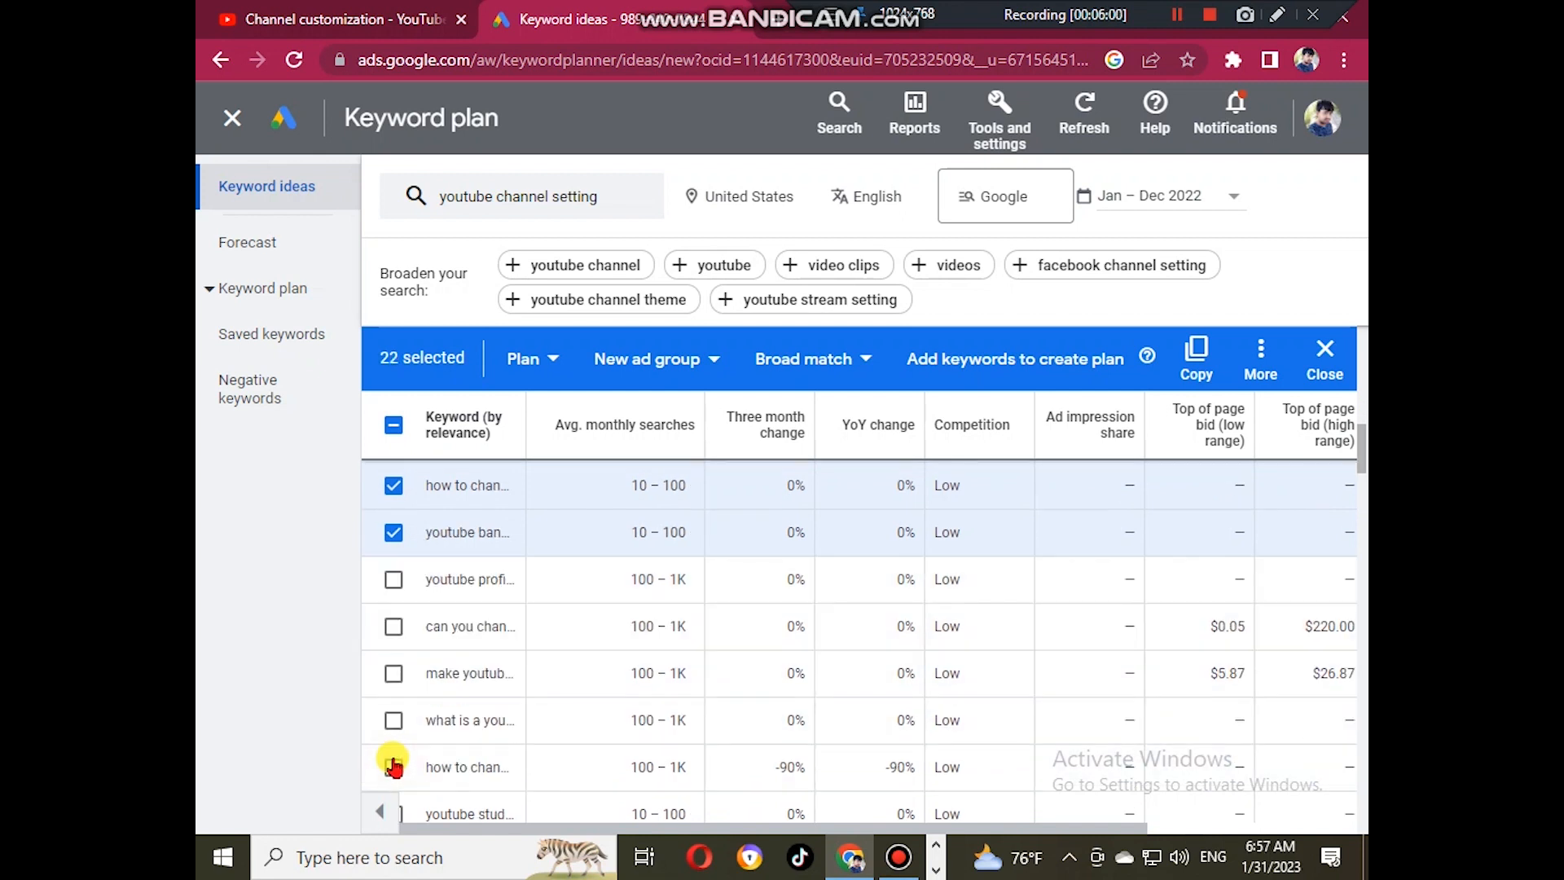
left_click(393, 579)
left_click(393, 629)
left_click(396, 673)
left_click(394, 720)
left_click(394, 766)
scroll(401, 713, "down", 2)
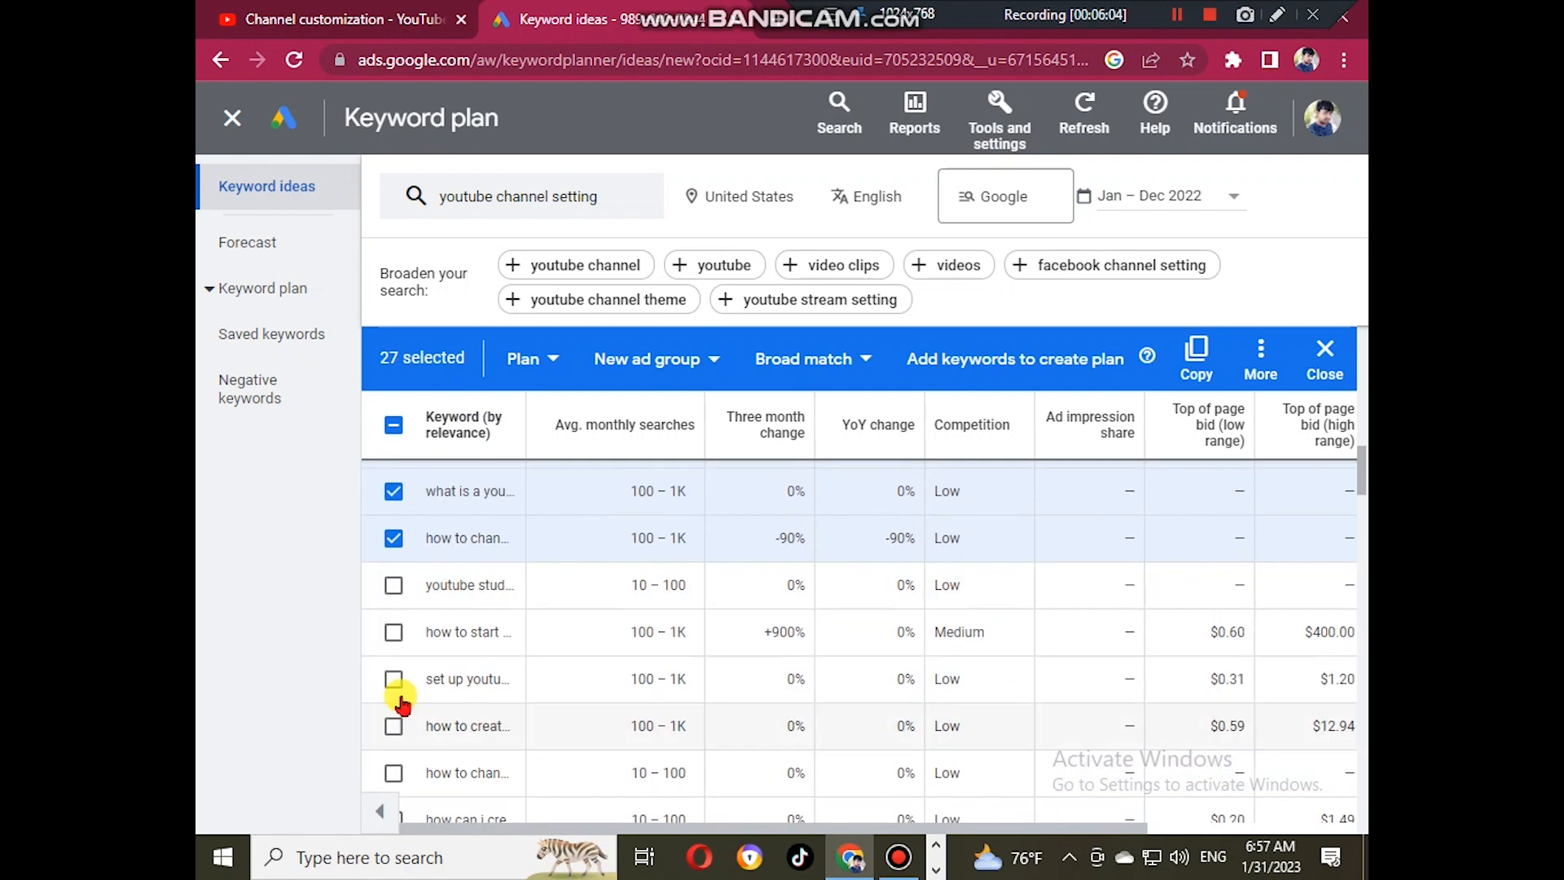
left_click(394, 585)
left_click(394, 632)
left_click(392, 678)
left_click(394, 726)
left_click(393, 772)
scroll(394, 770, "down", 4)
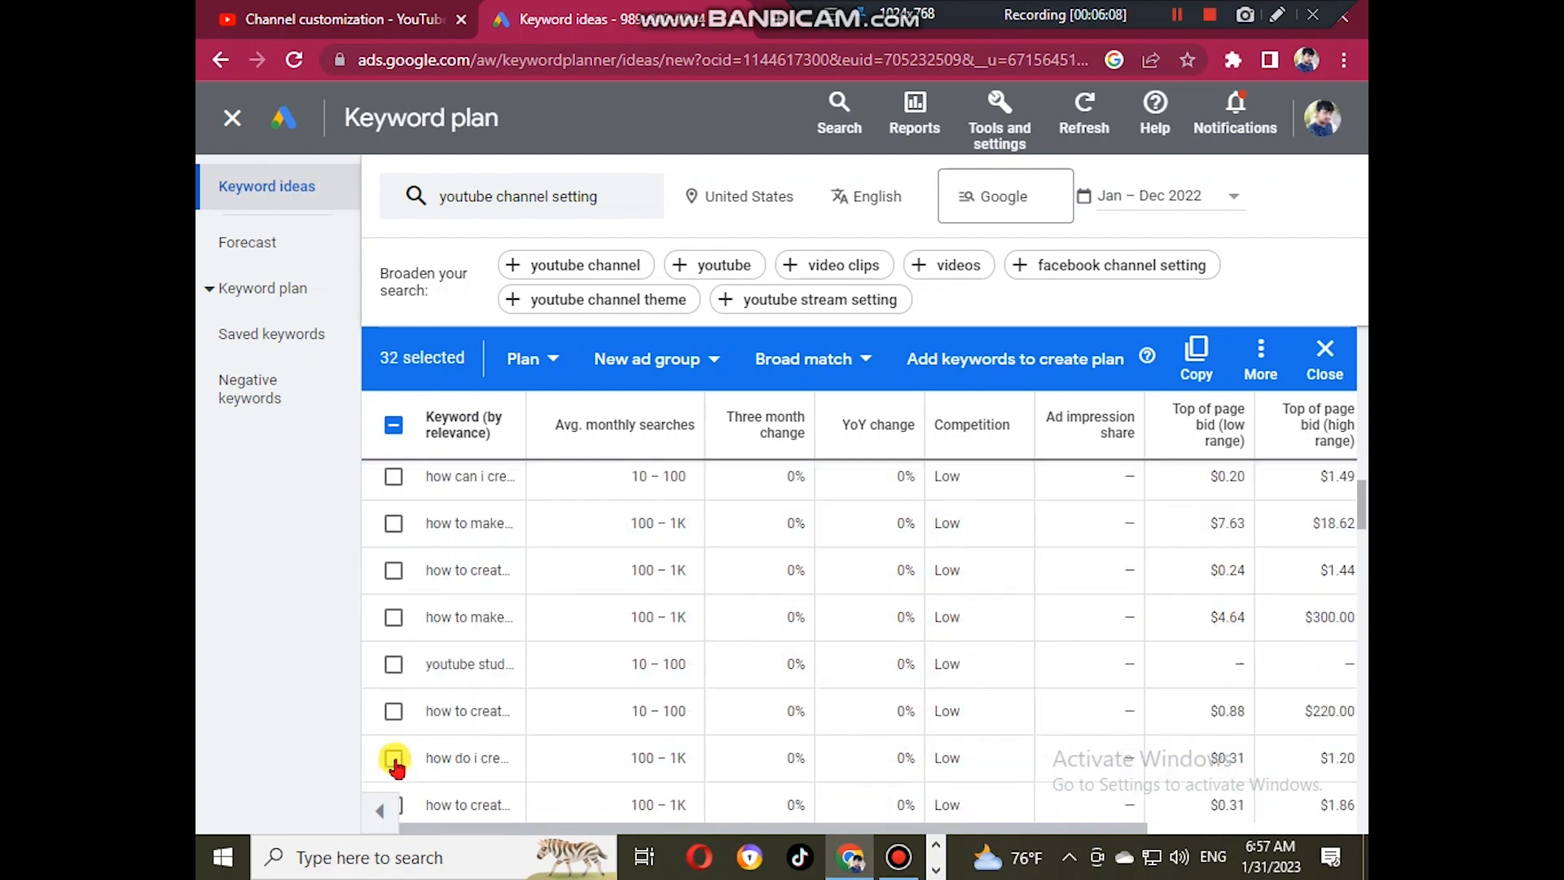
left_click(393, 476)
left_click(394, 523)
left_click(394, 571)
left_click(393, 617)
left_click(393, 664)
left_click(387, 709)
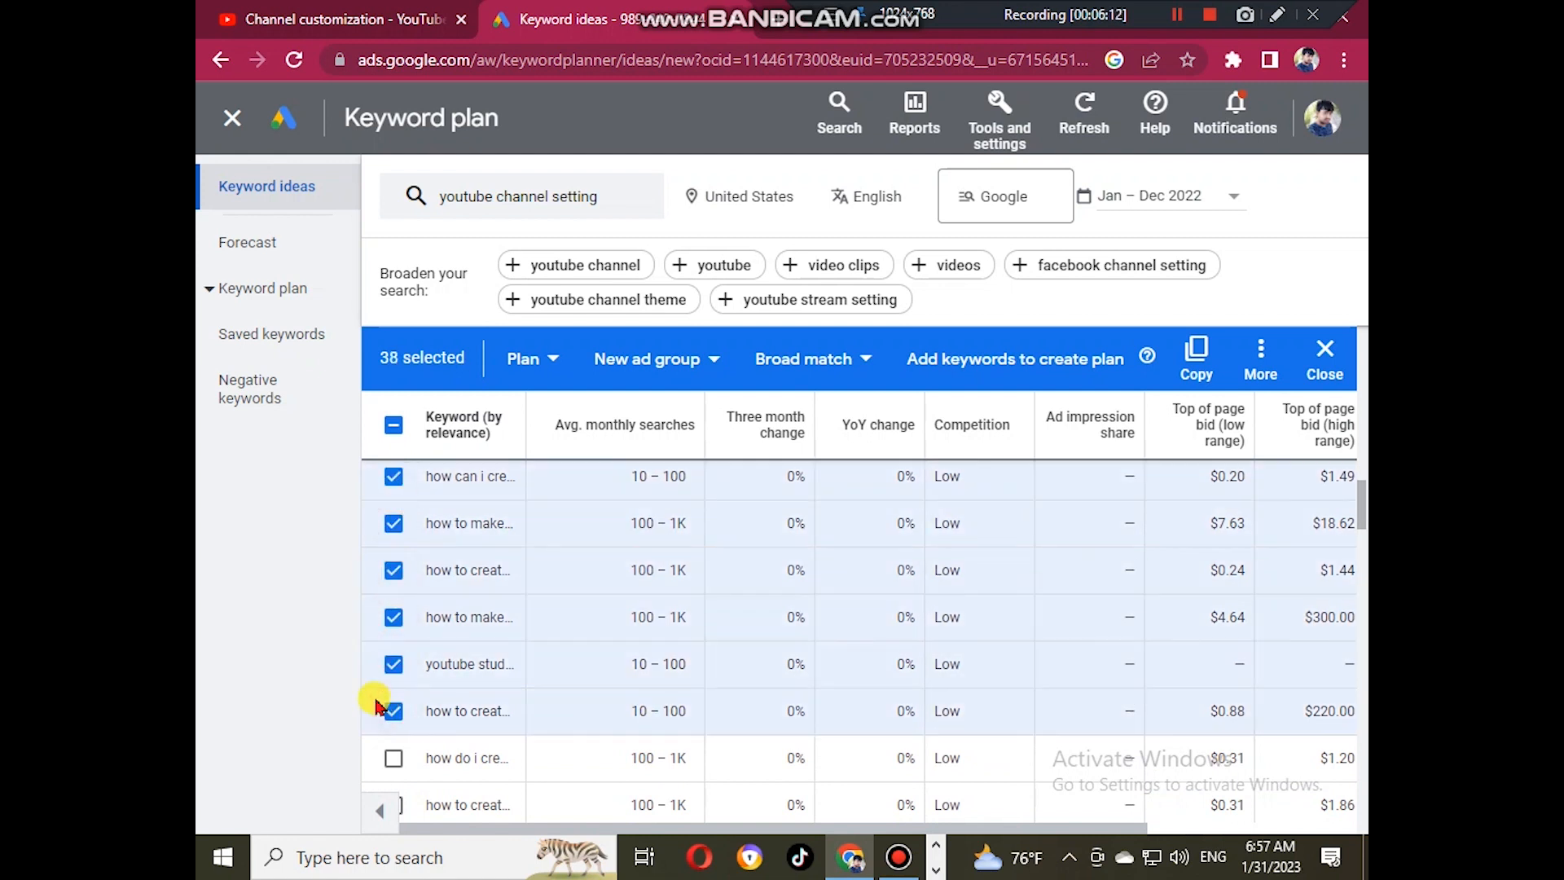
left_click(1197, 365)
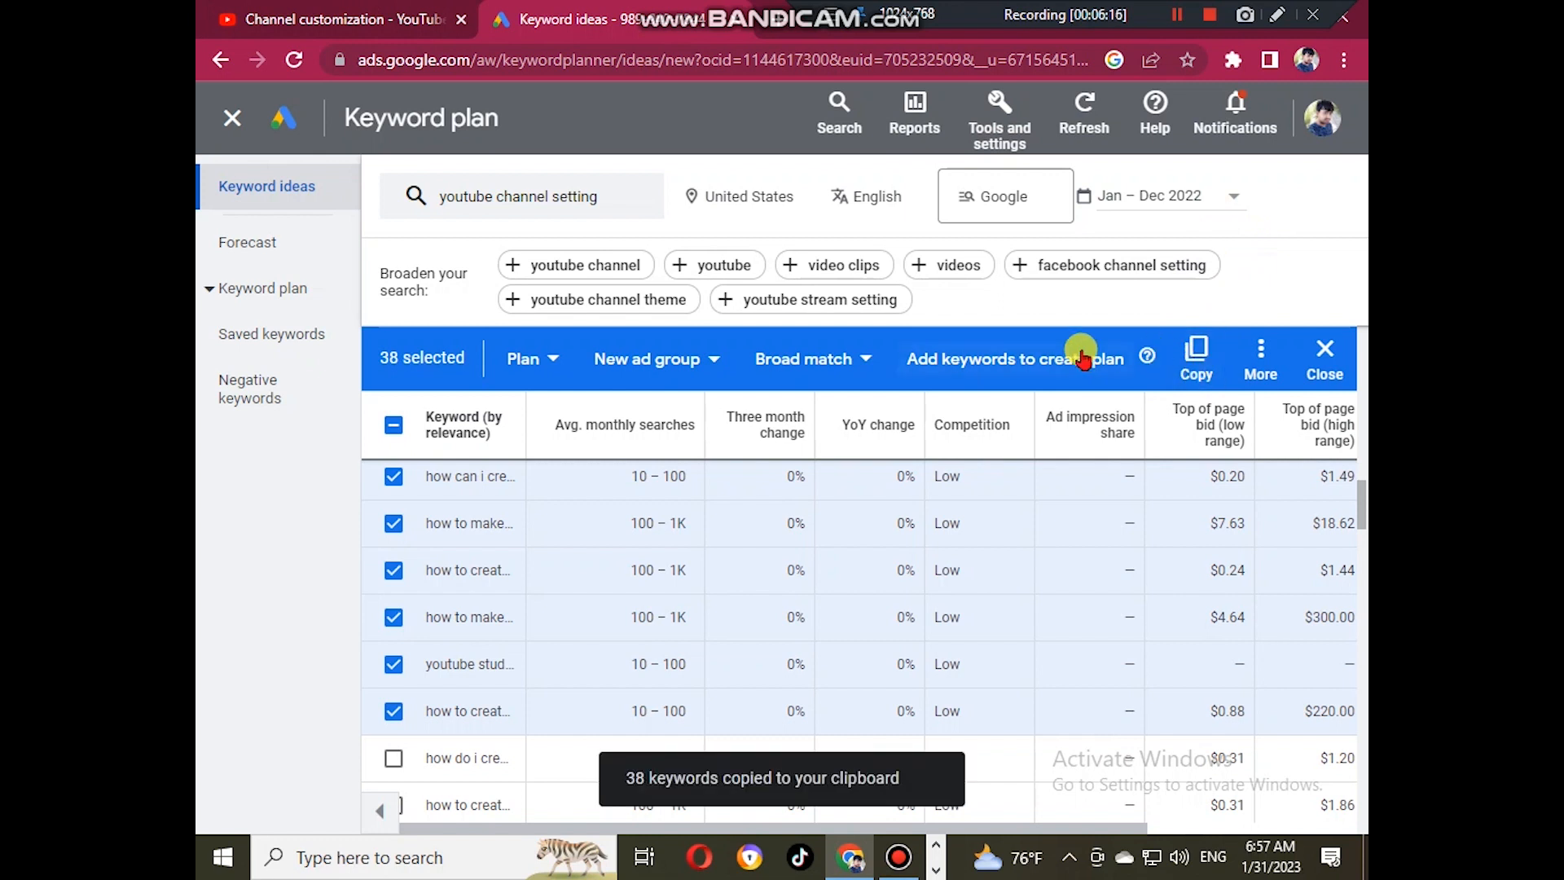
- Launch Microsoft 365 (Office) from Windows search and open the recent Word file named "Document"
left_click(367, 858)
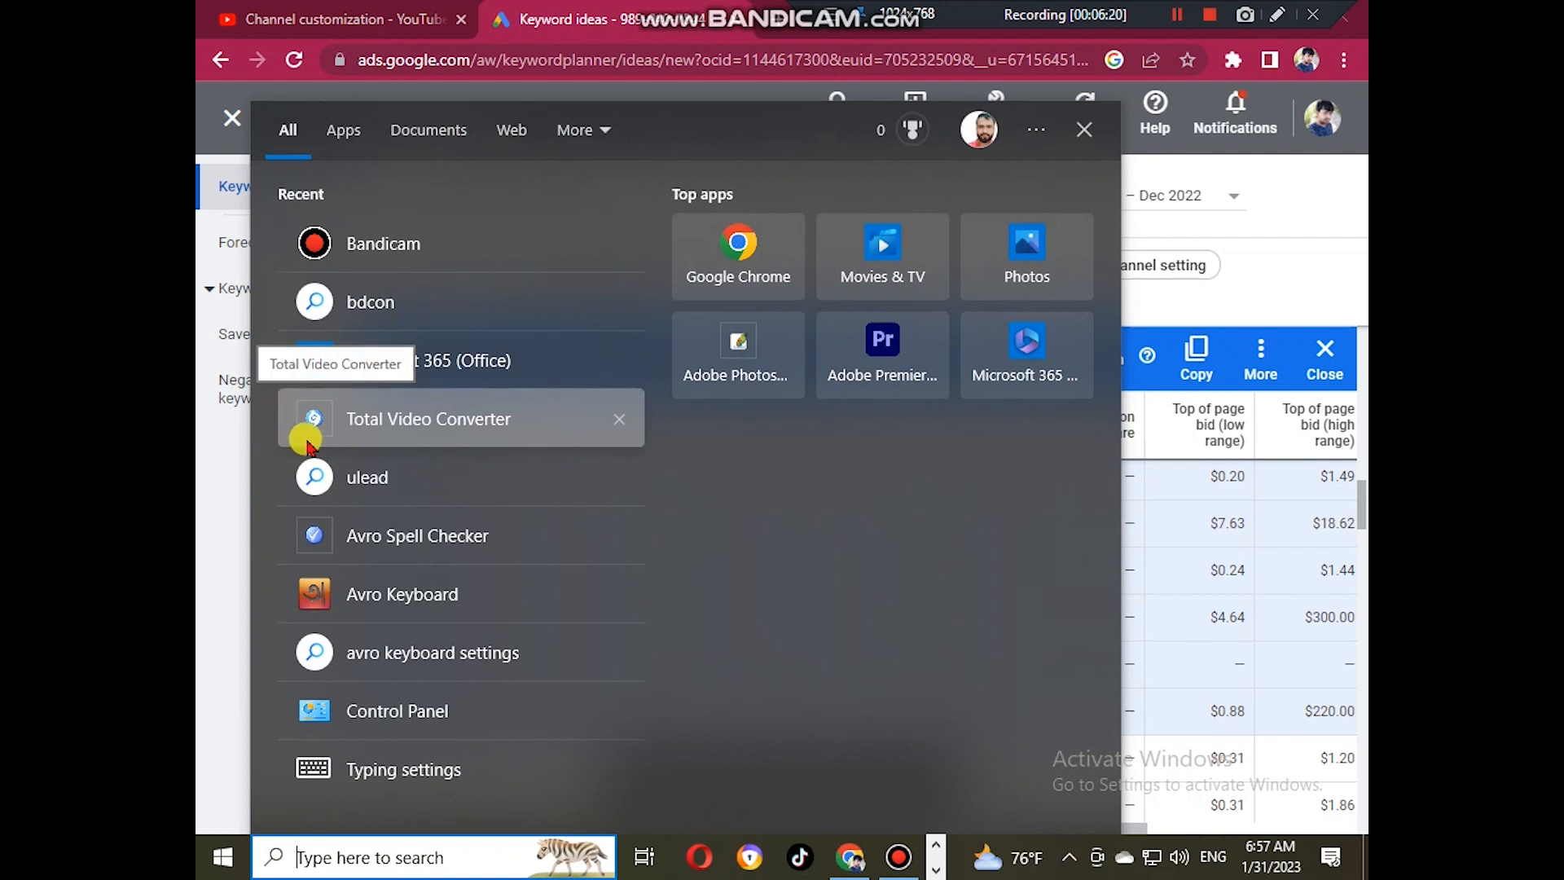
type("offi")
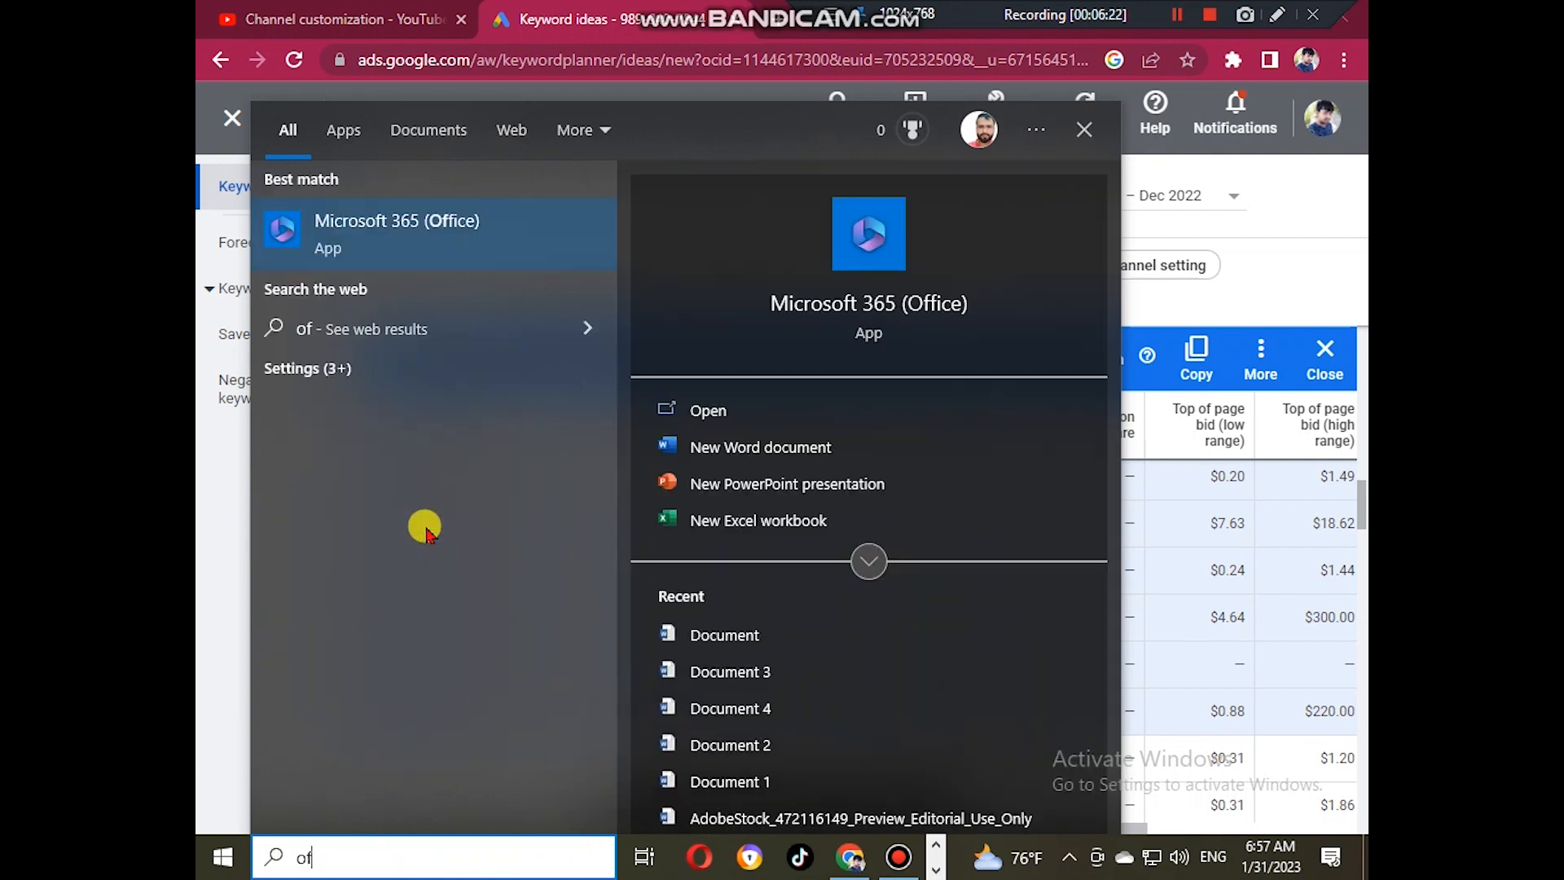
left_click(416, 227)
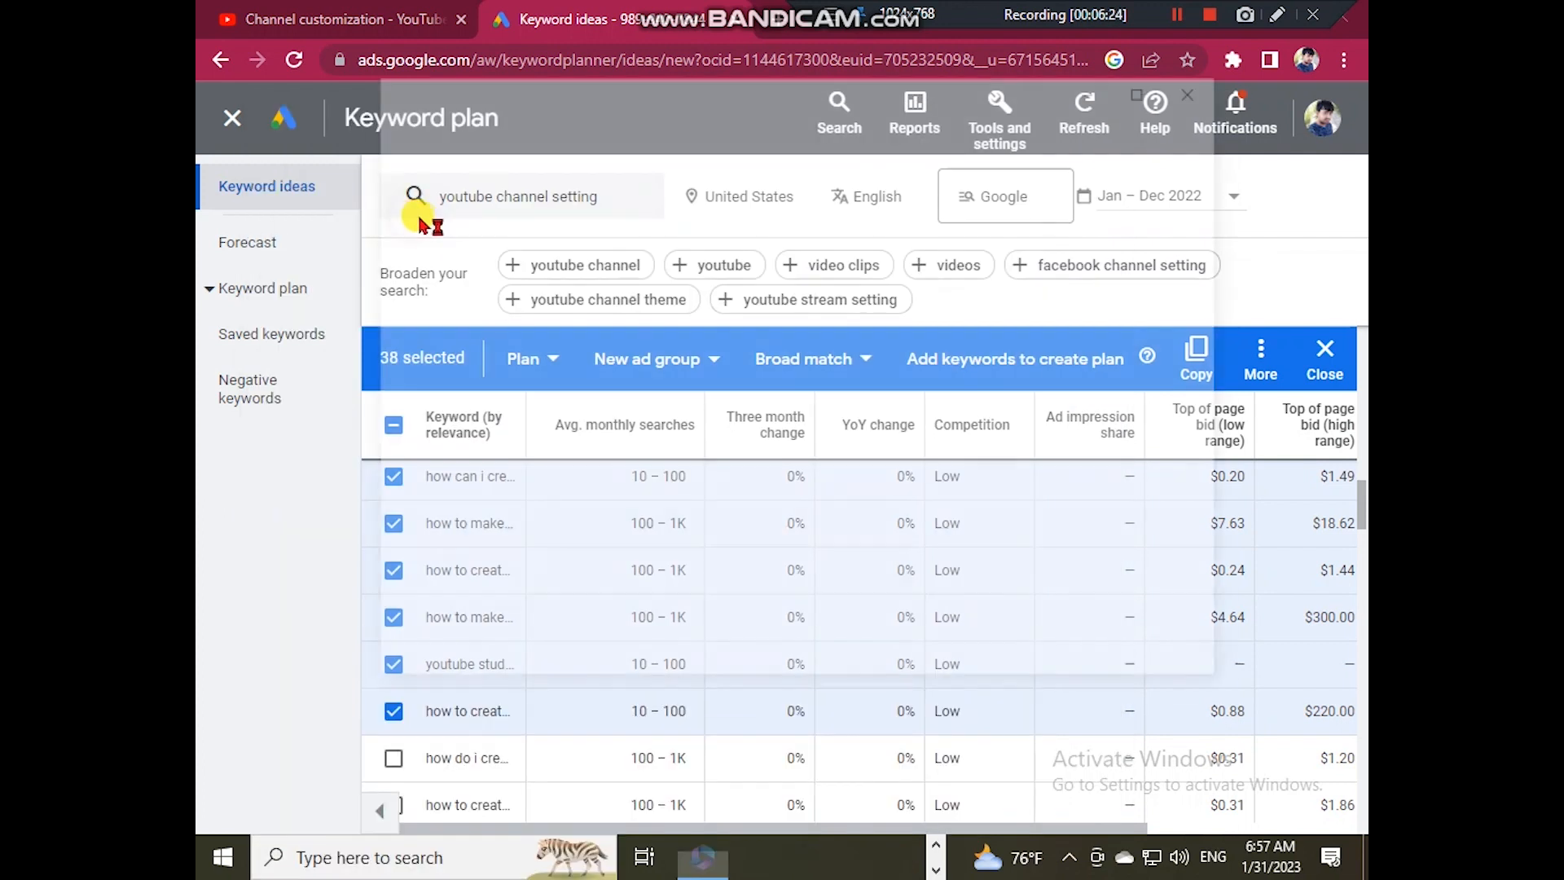
scroll(761, 423, "down", 5)
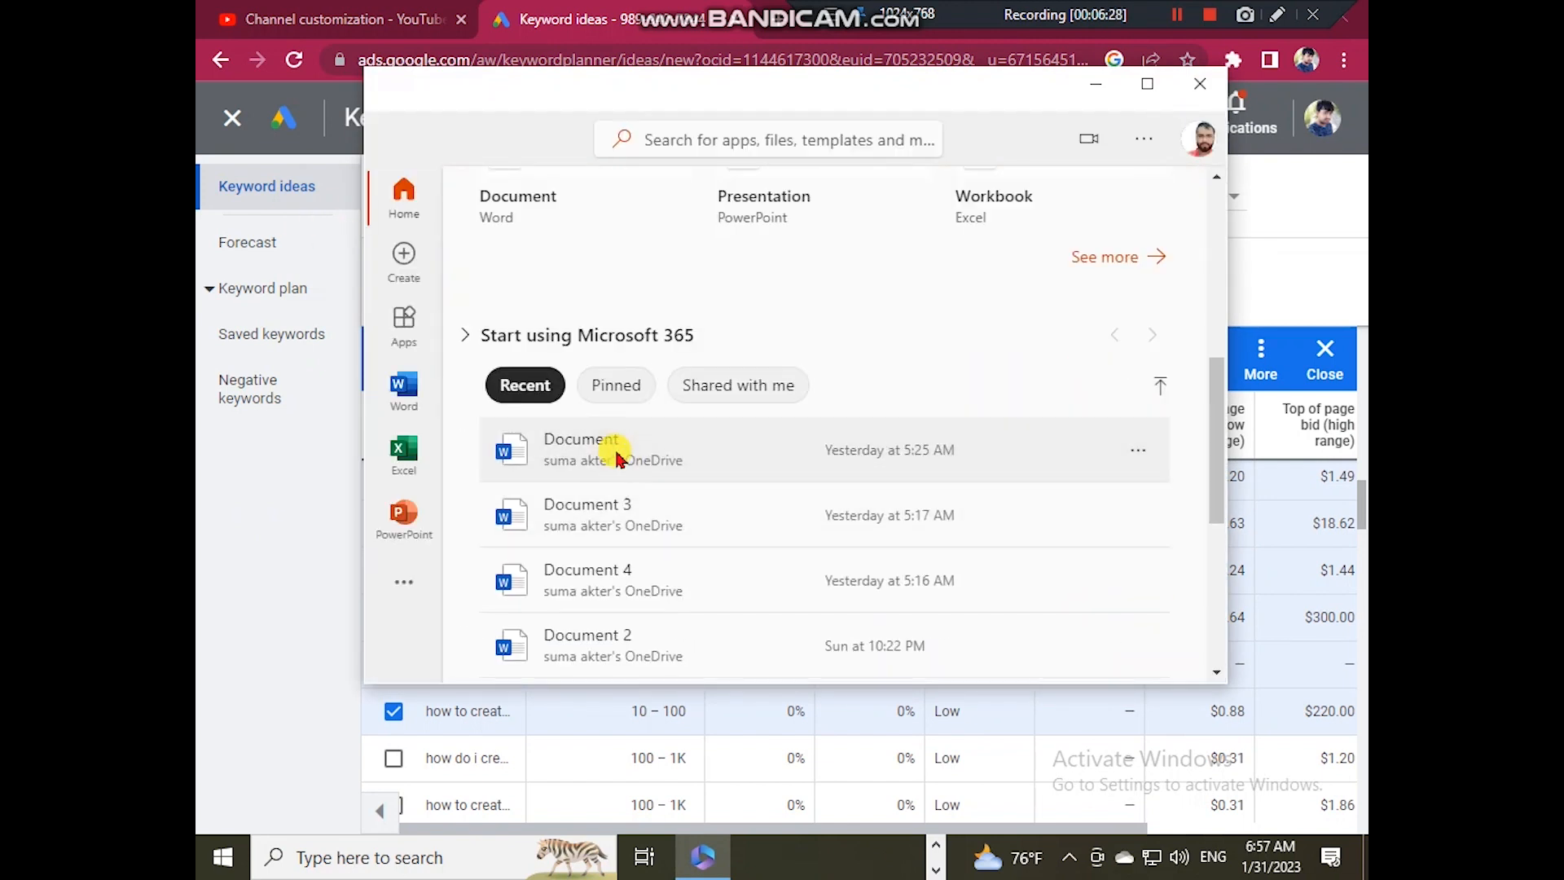
left_click(617, 459)
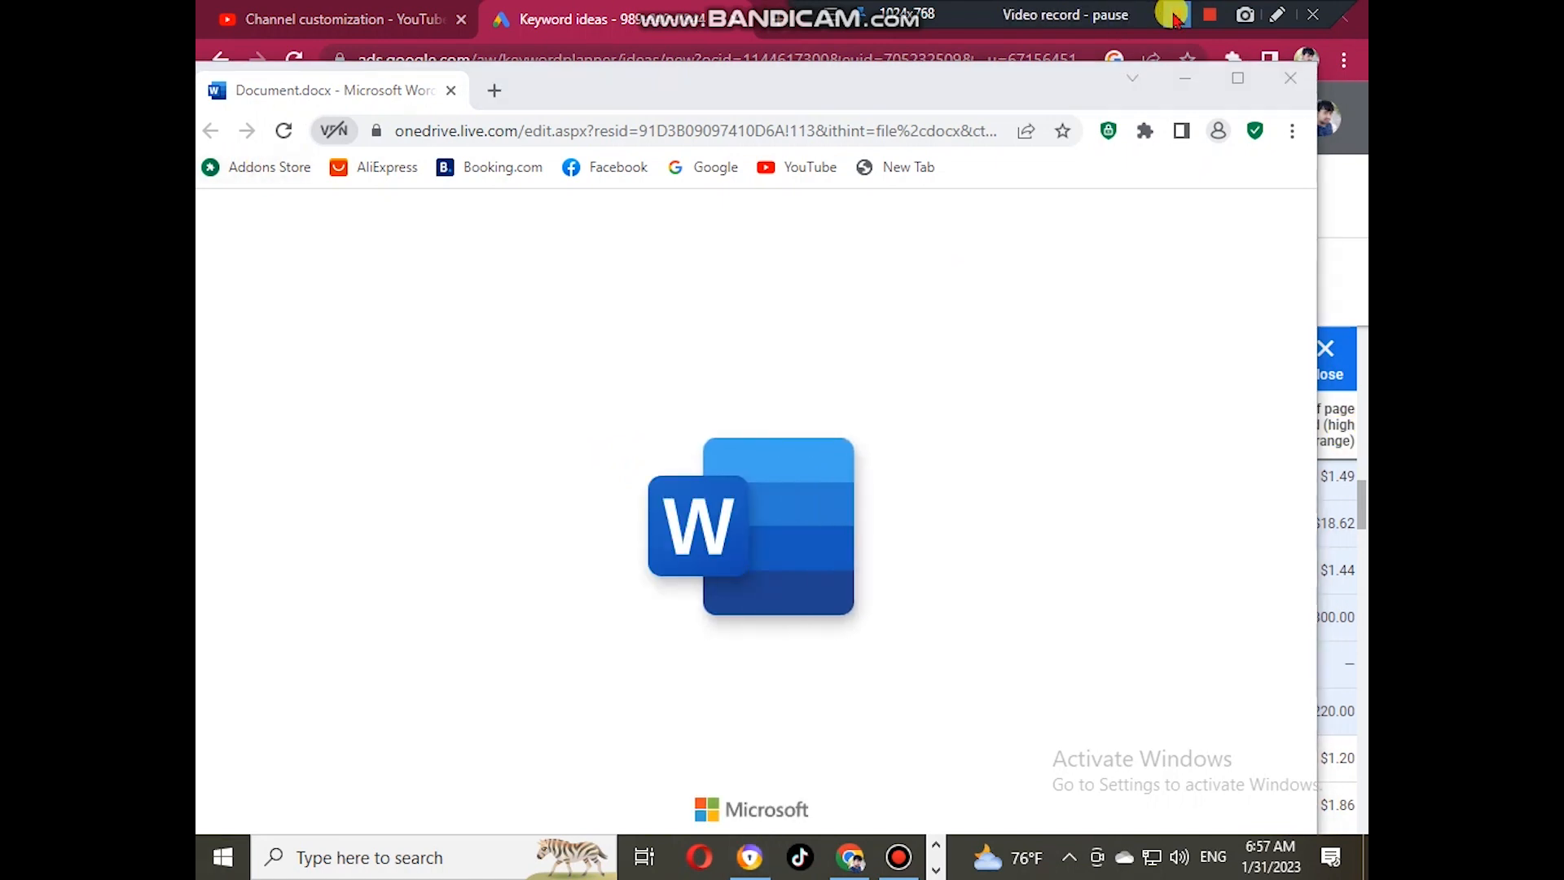
left_click(1173, 18)
left_click(1174, 18)
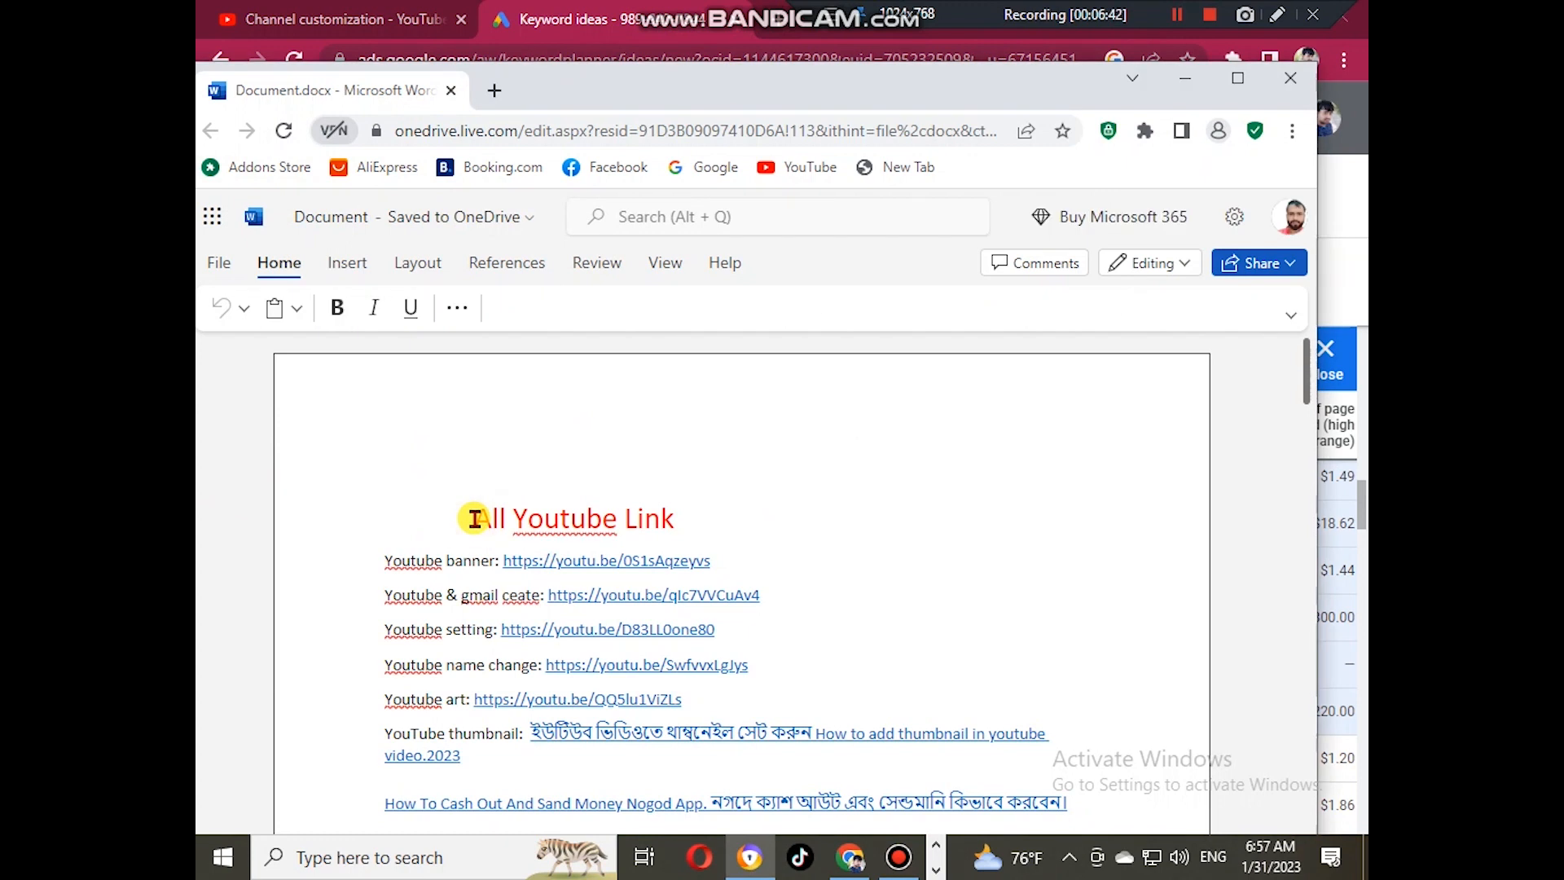
- Add a new line above the "All Youtube Link" heading, paste the copied keywords there and review the pasted list
key("Return")
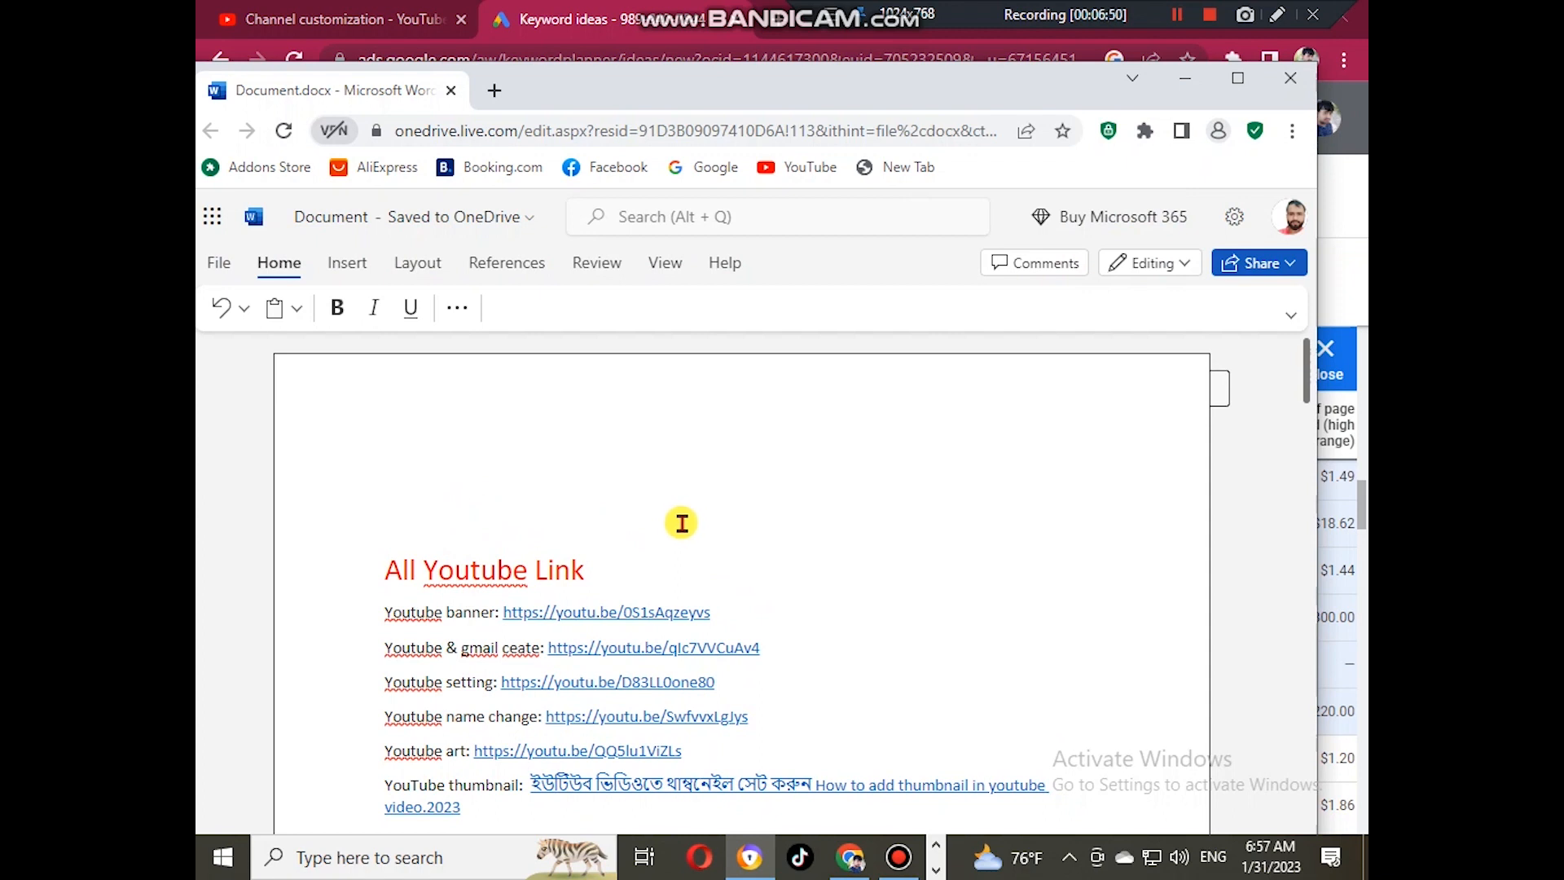
key("ctrl+v")
scroll(635, 605, "up", 15)
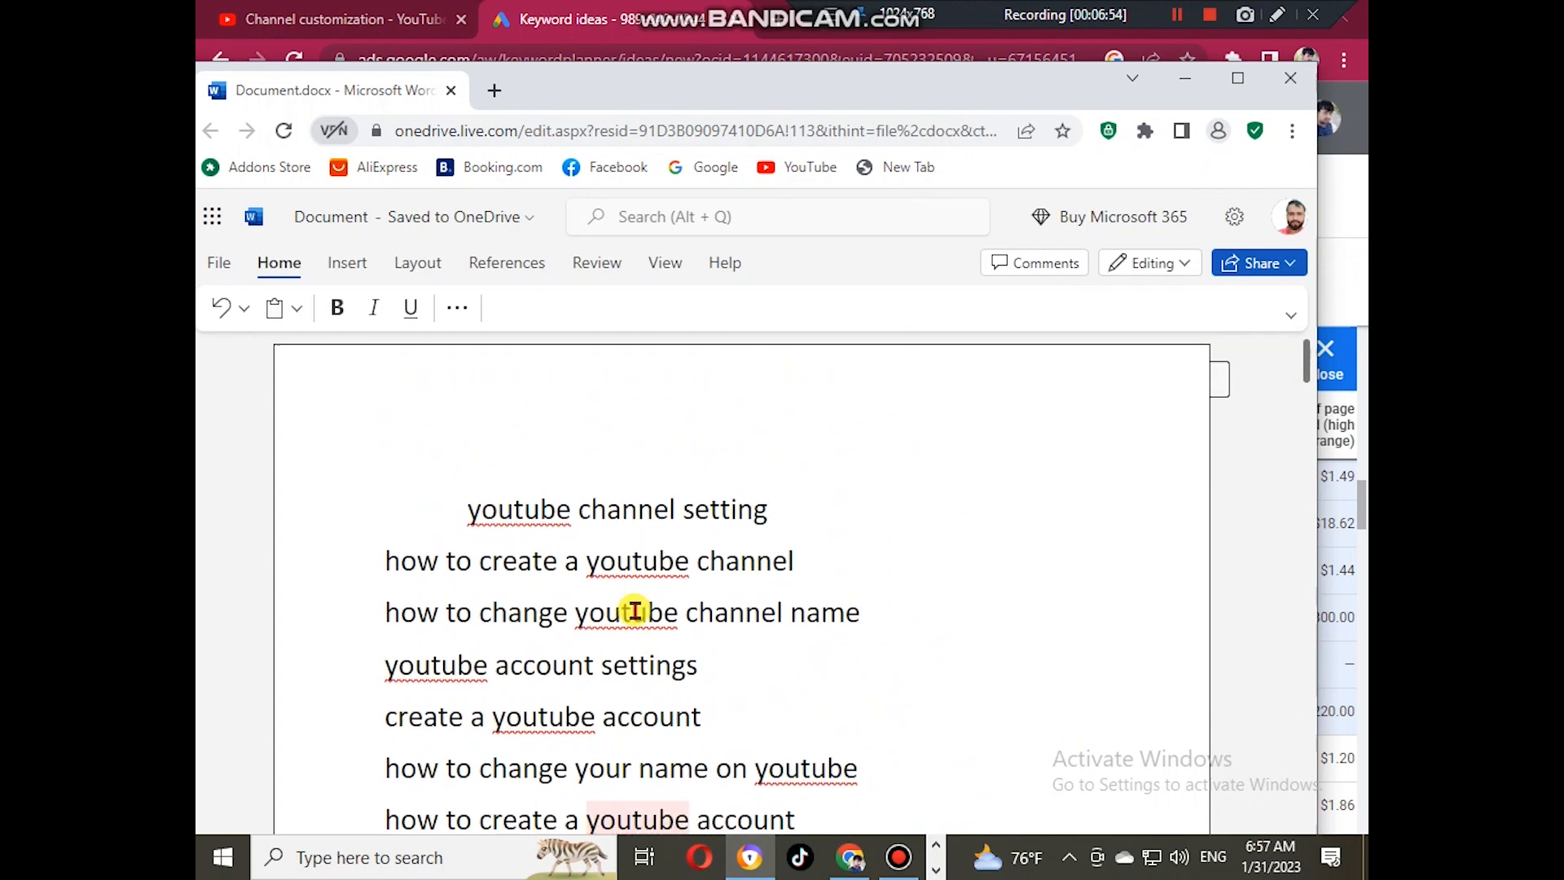
scroll(631, 611, "down", 10)
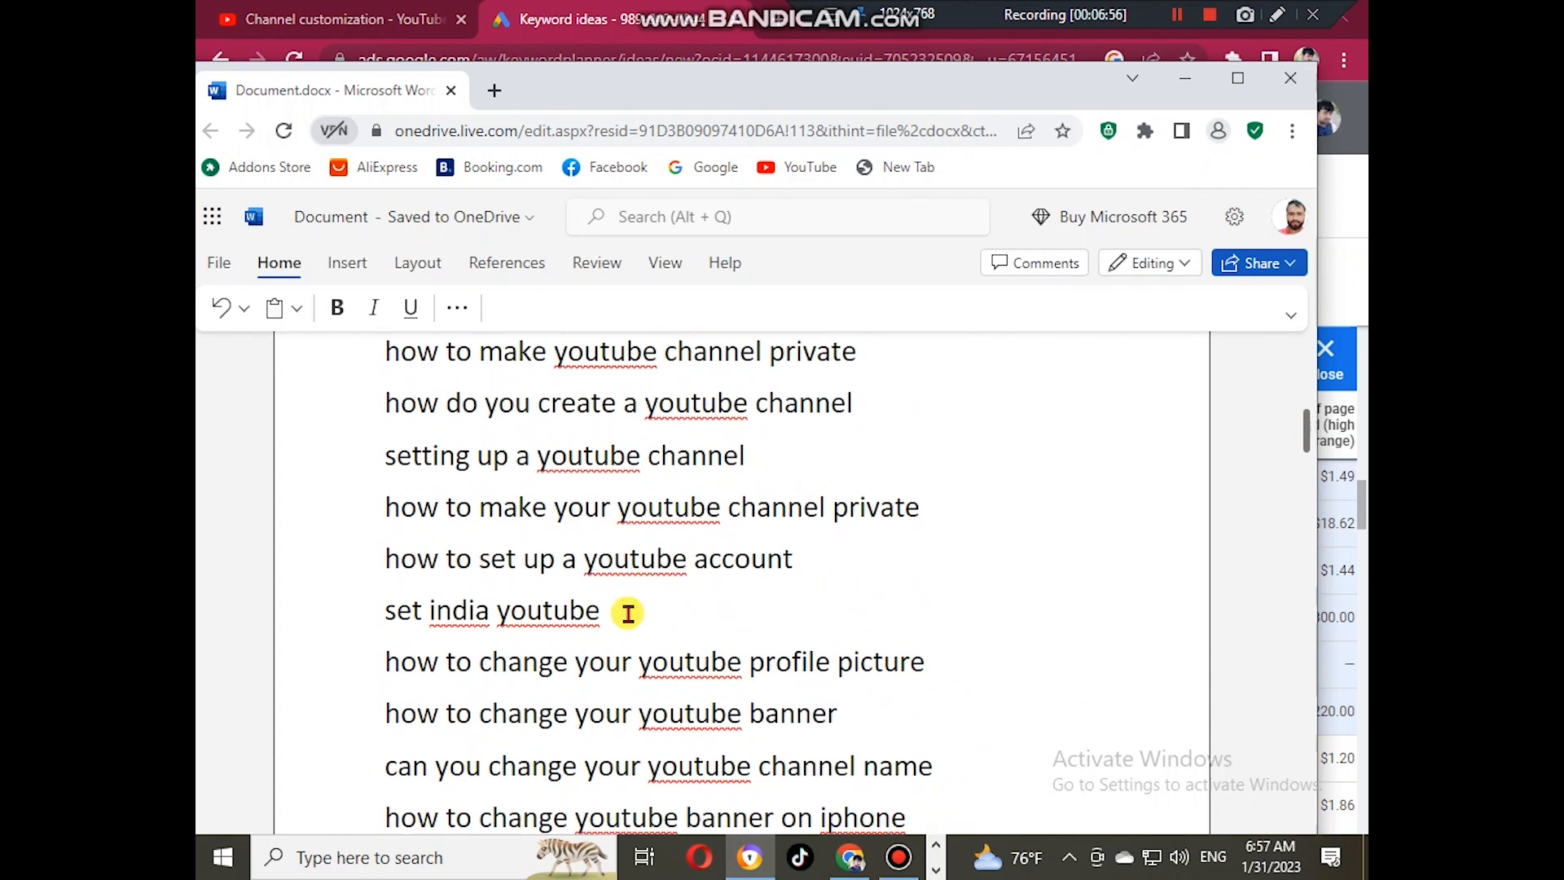
- Review the keyword list pasted in the Word document to find a keyword worth using for the channel
scroll(628, 603, "down", 10)
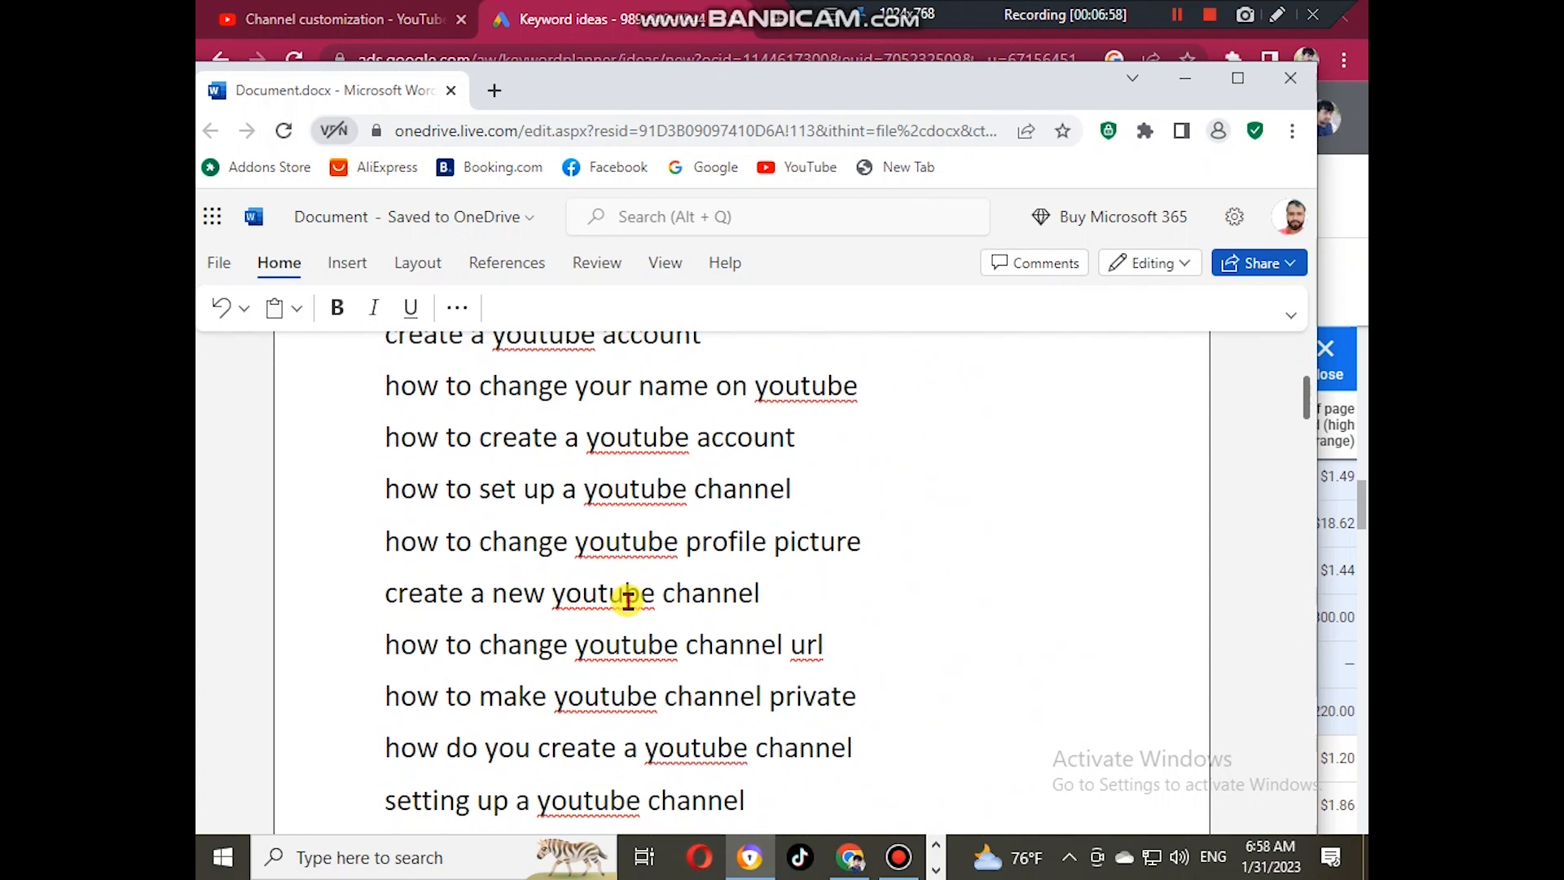
scroll(628, 600, "up", 3)
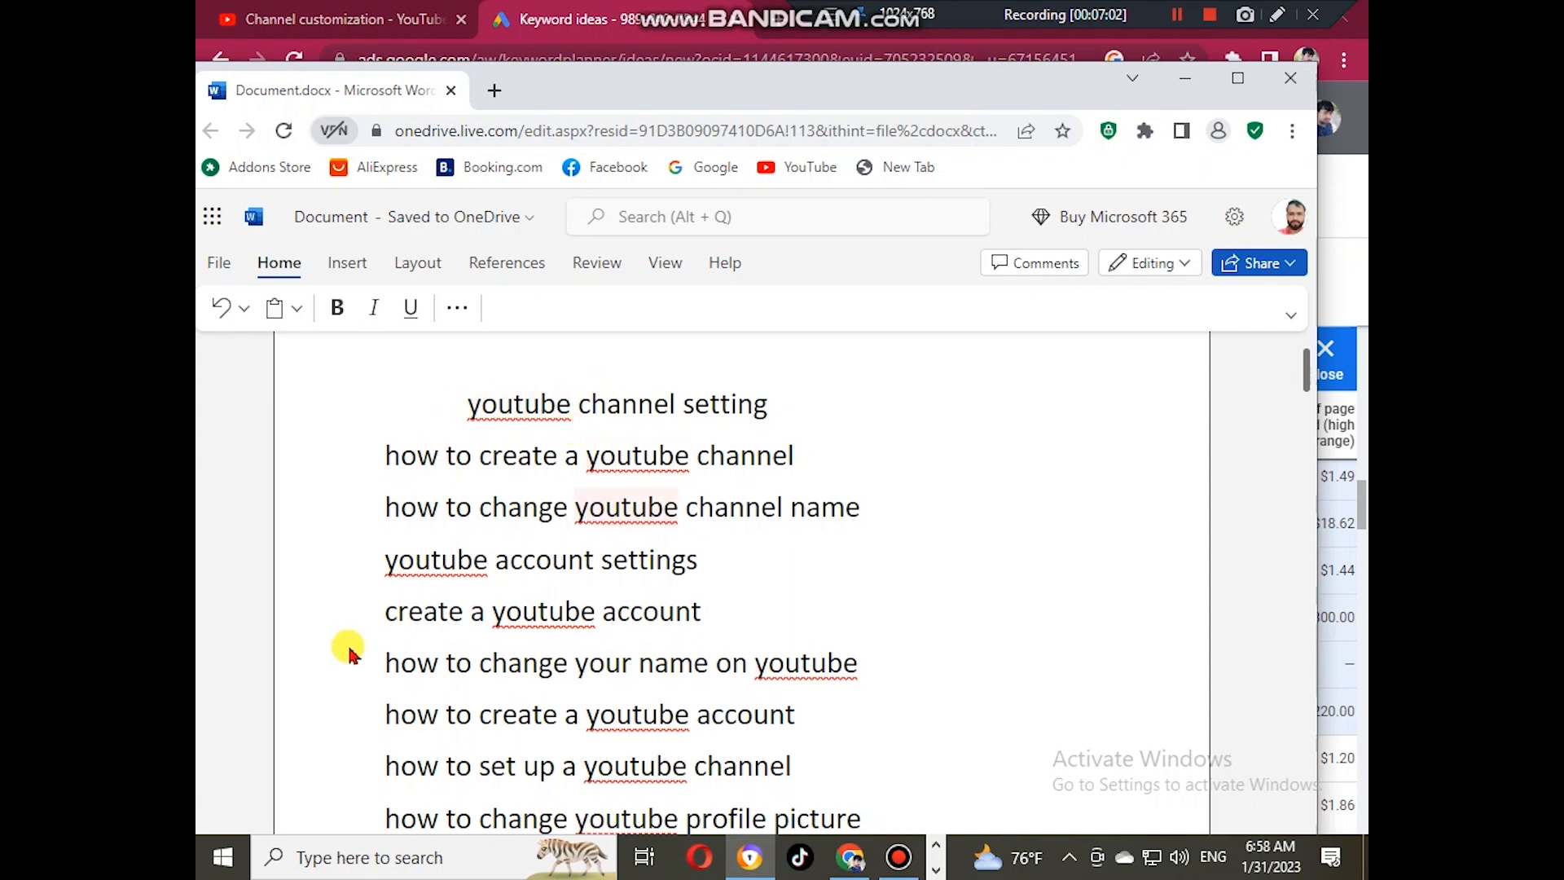
scroll(351, 647, "down", 2)
scroll(351, 647, "down", 1)
scroll(504, 604, "down", 4)
scroll(664, 603, "down", 4)
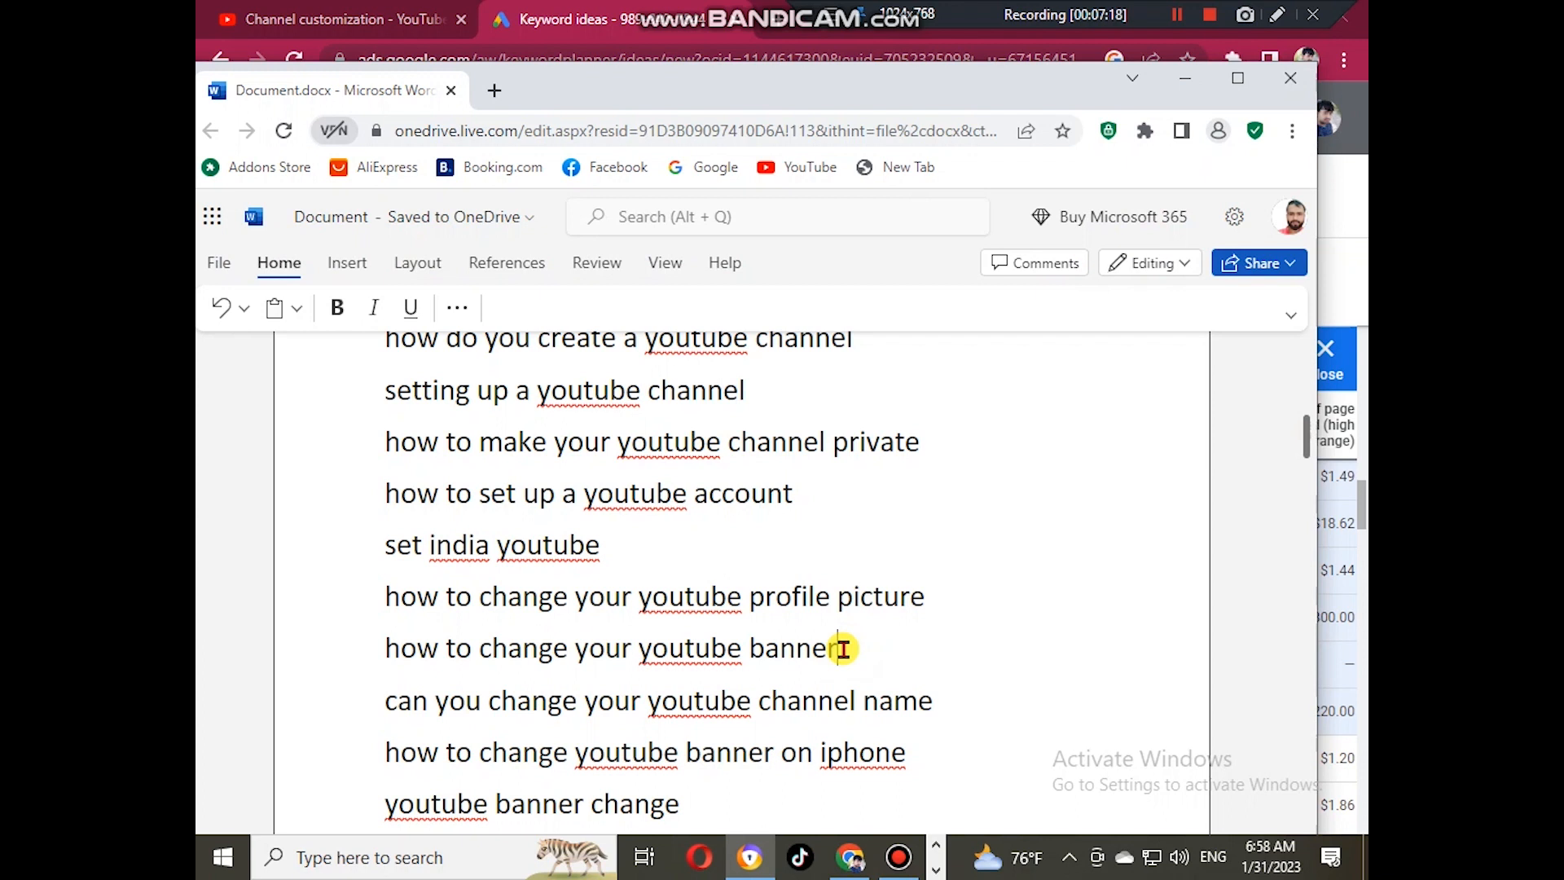
scroll(844, 650, "up", 3)
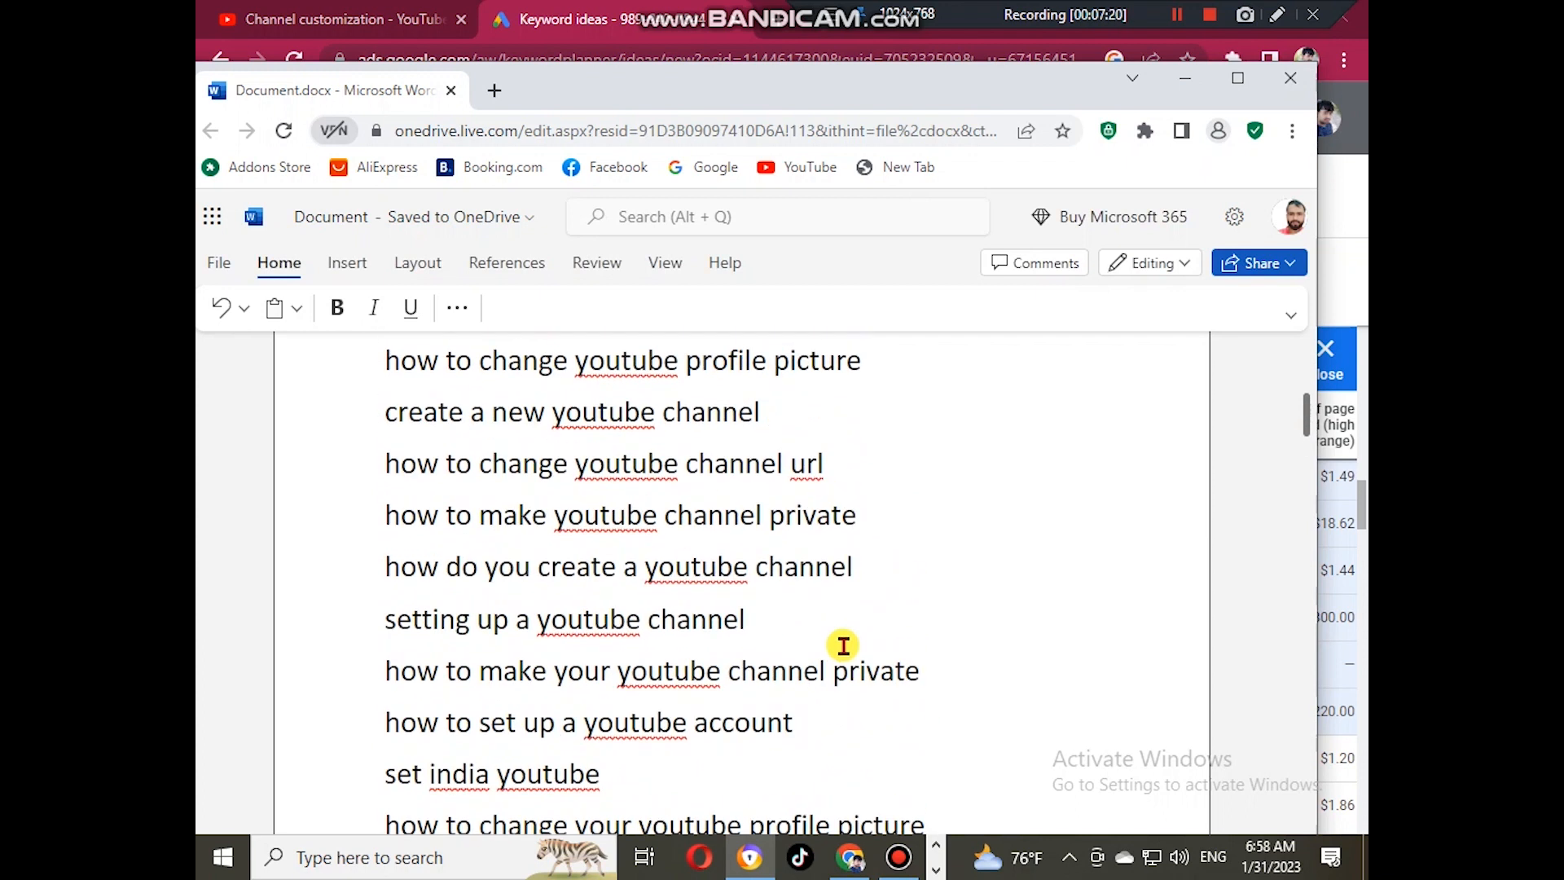
scroll(856, 644, "up", 3)
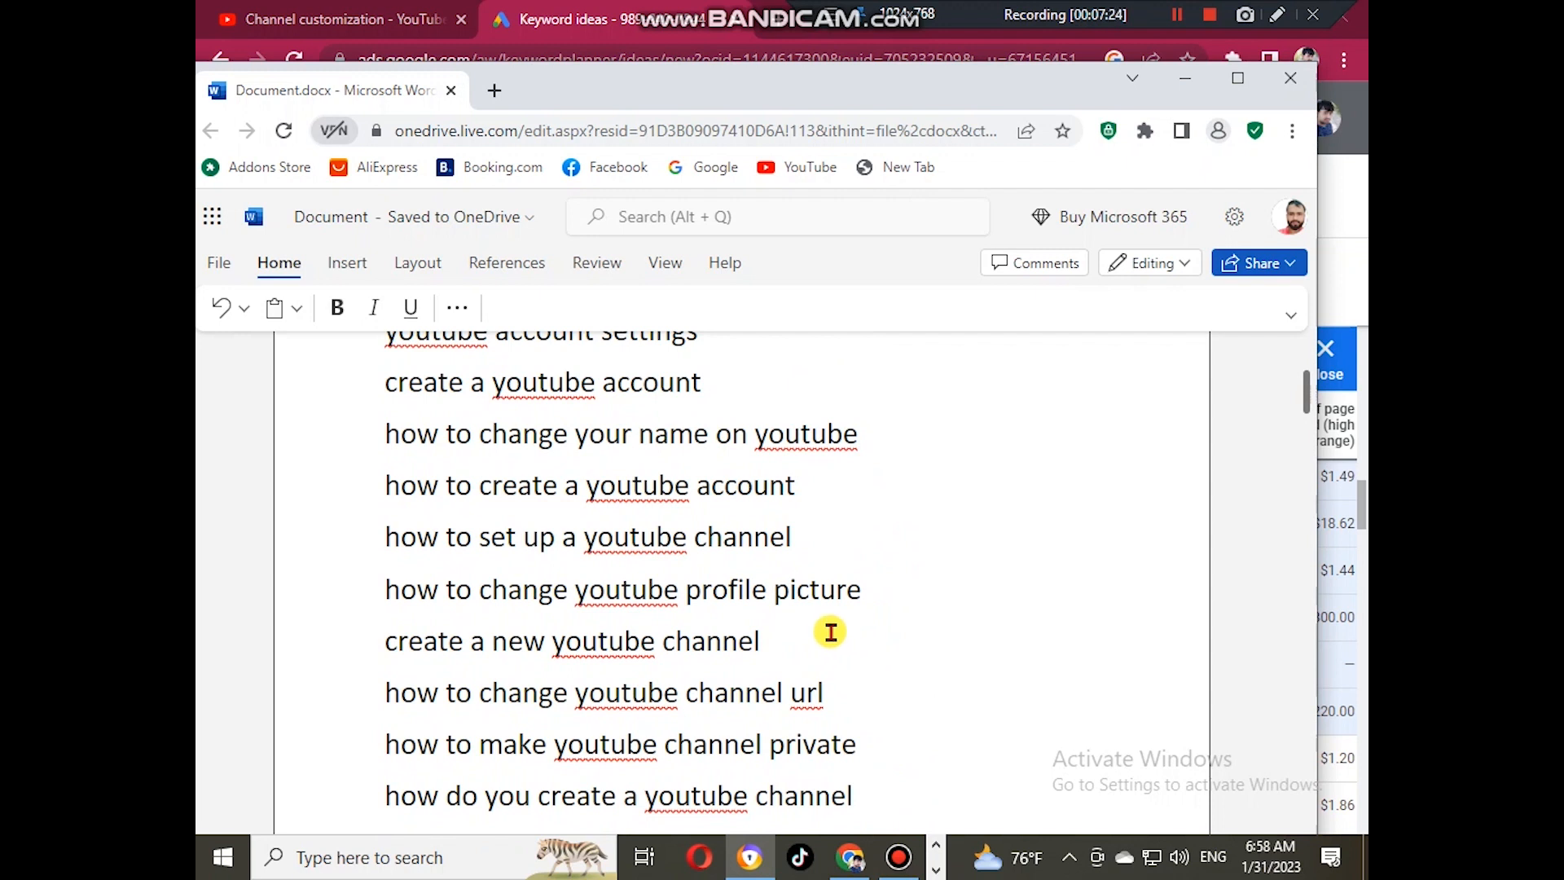
scroll(831, 632, "up", 2)
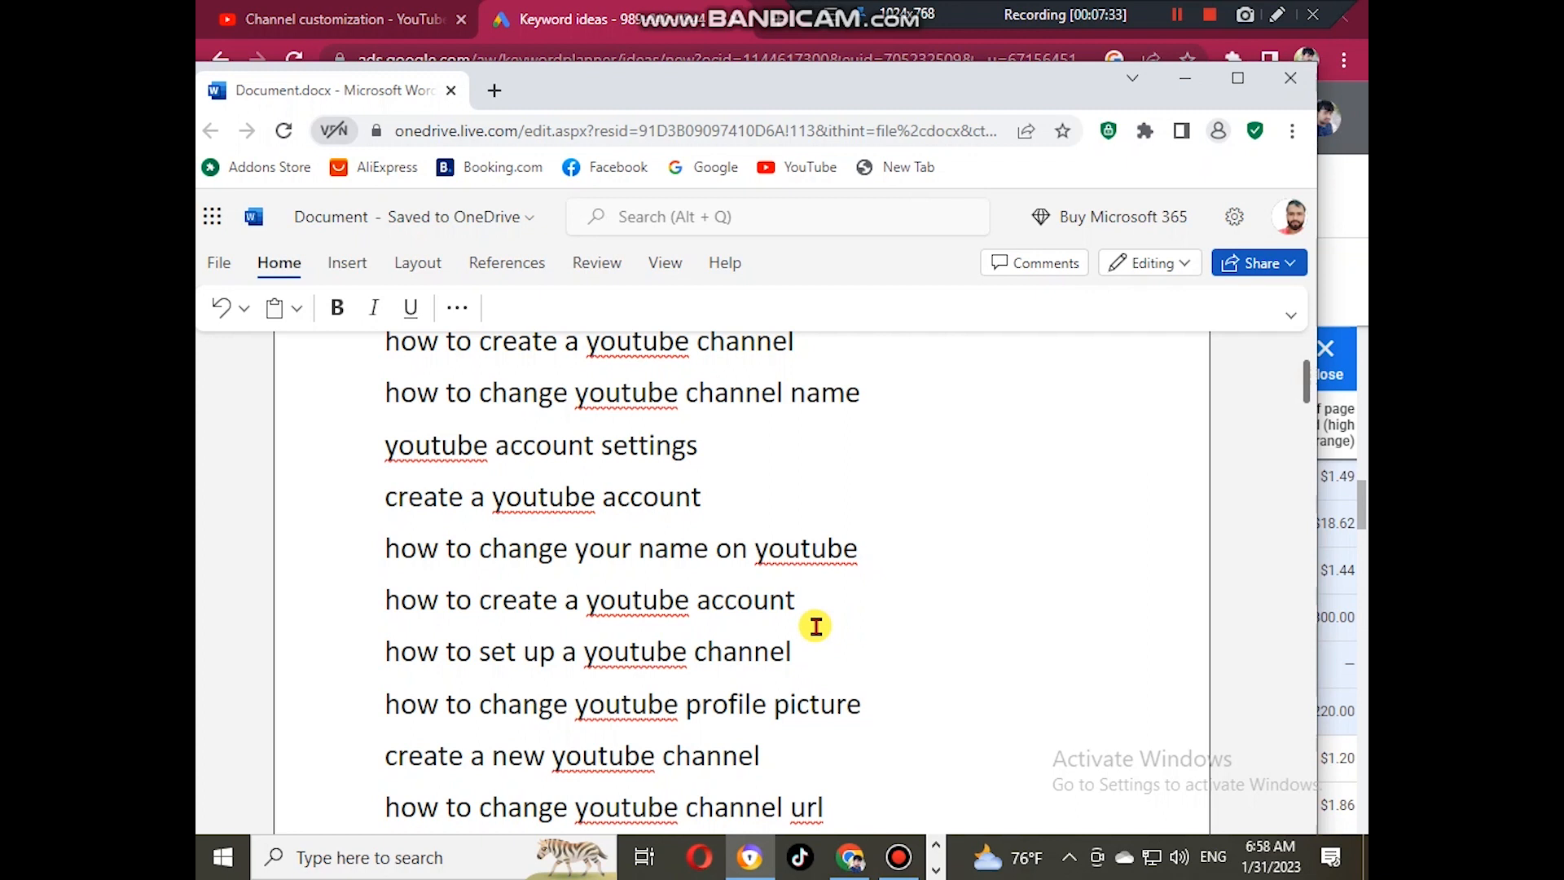
scroll(815, 627, "up", 2)
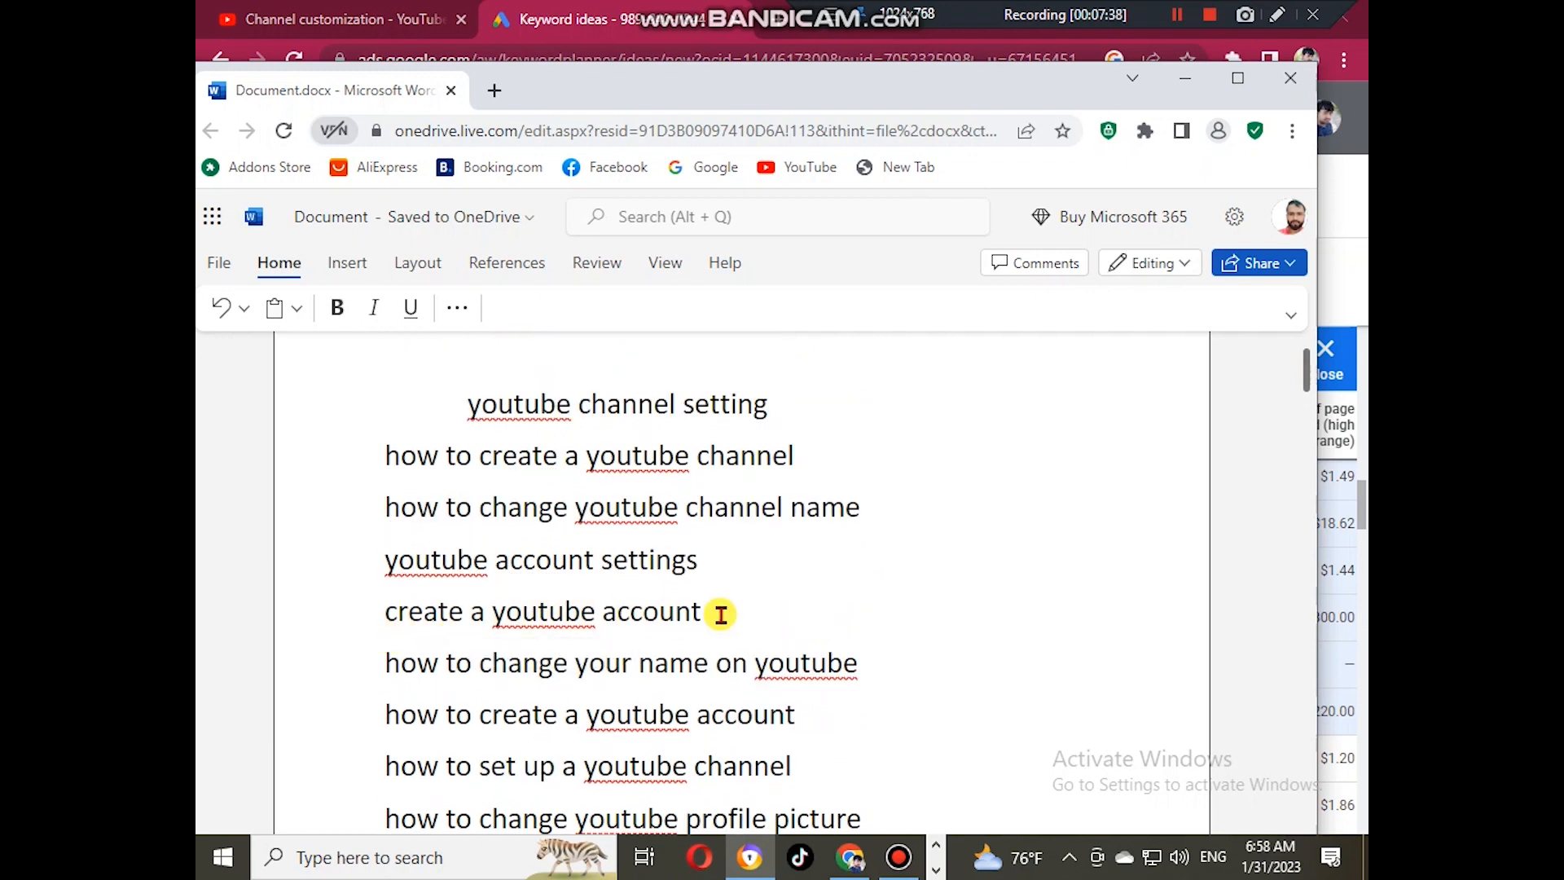
- Copy "create a youtube account" from the Word document and paste it into the YouTube Studio channel keywords
left_click_drag(713, 612, 388, 619)
key("ctrl+c")
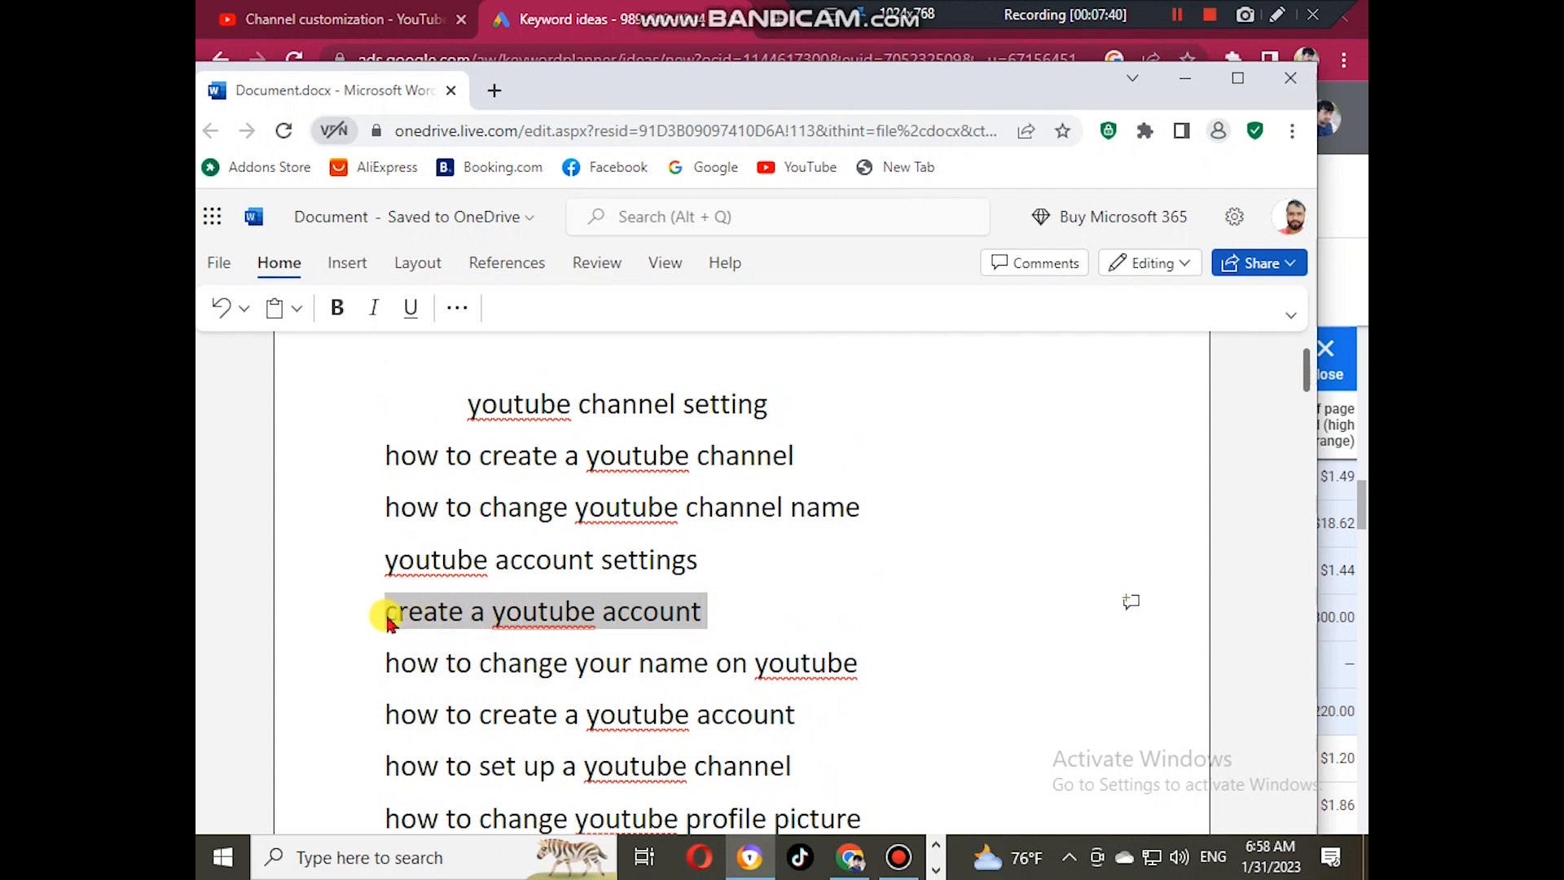
right_click(429, 617)
left_click(457, 308)
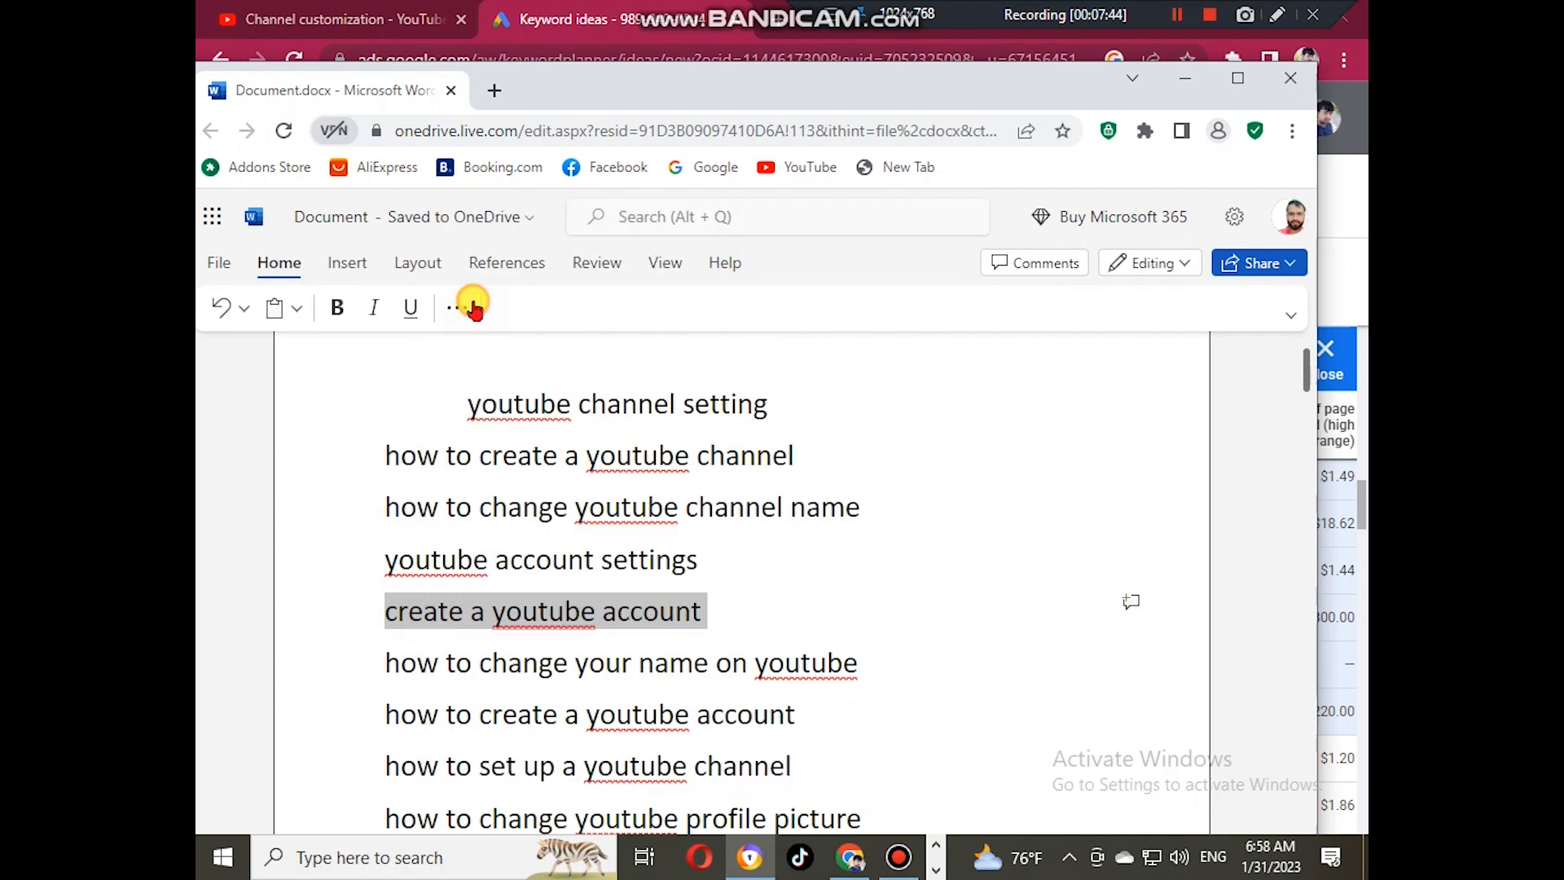
left_click(354, 29)
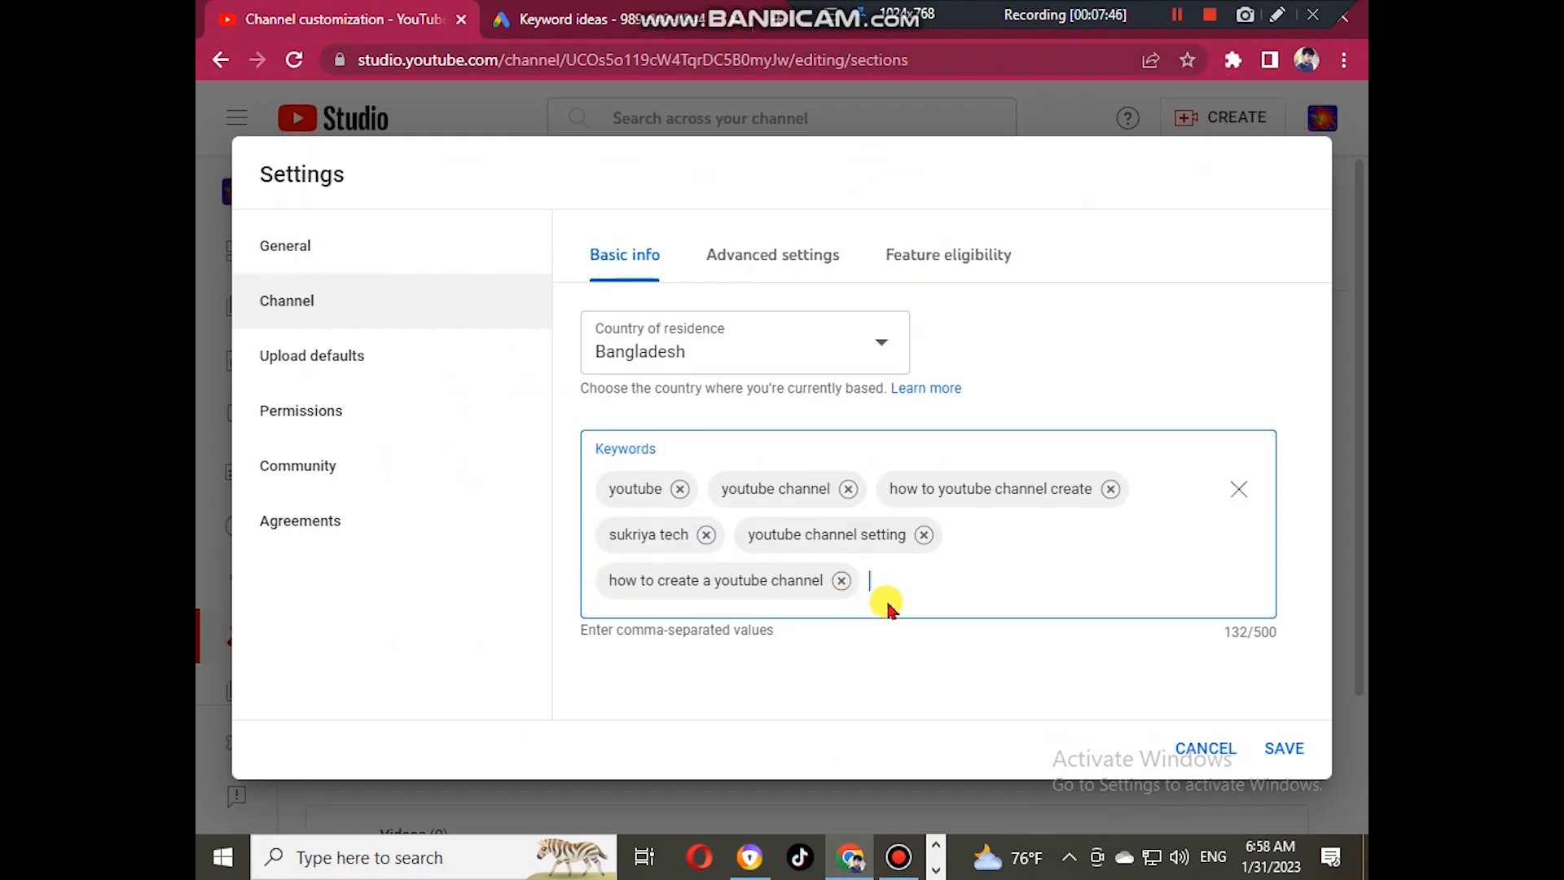
right_click(888, 577)
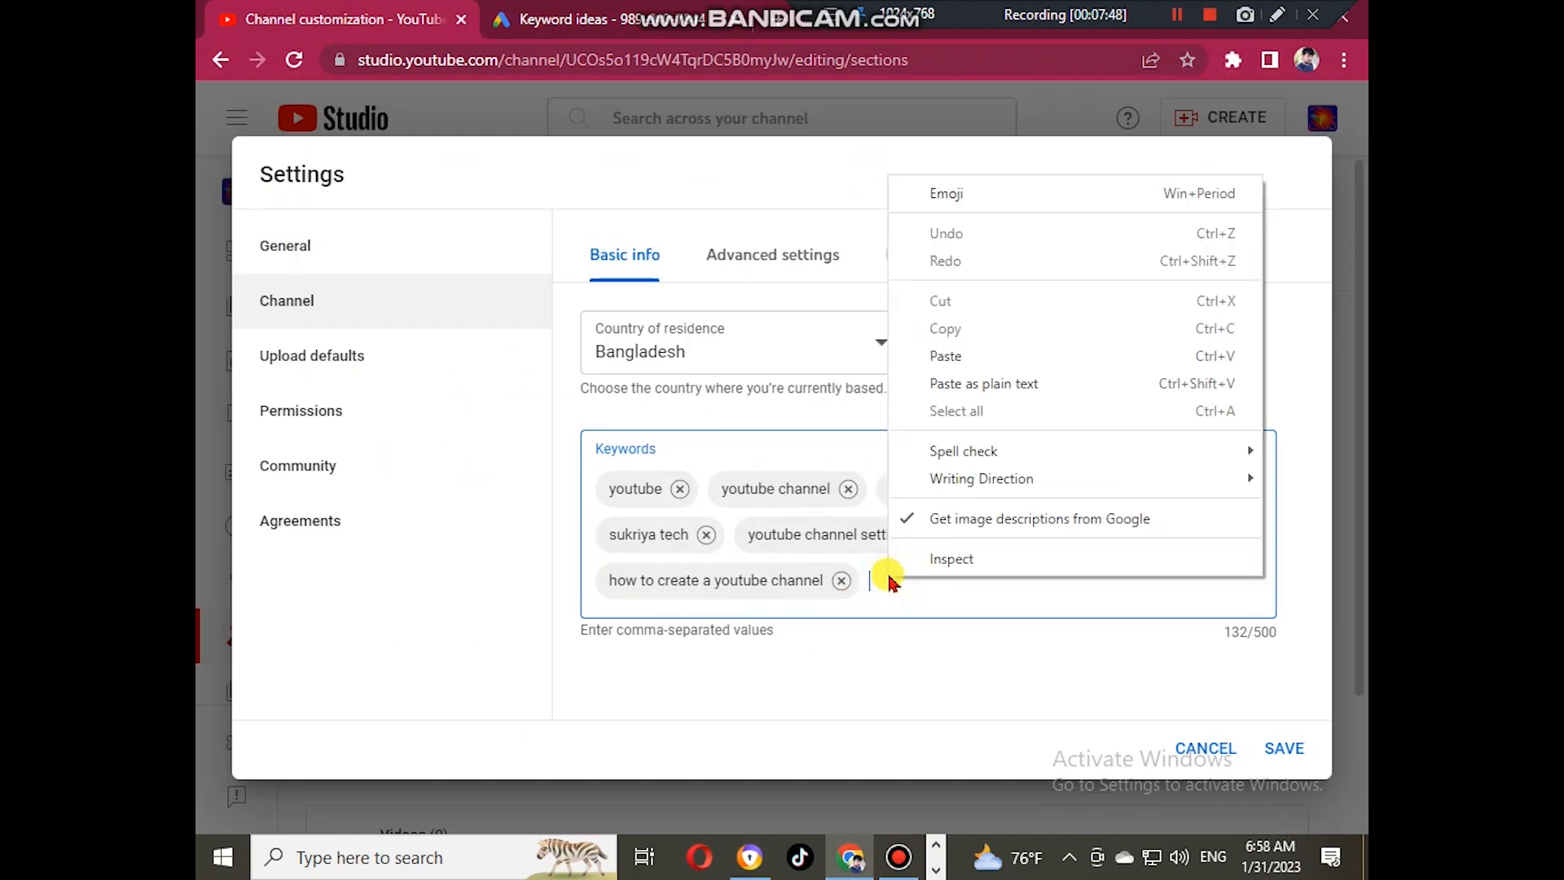
left_click(941, 358)
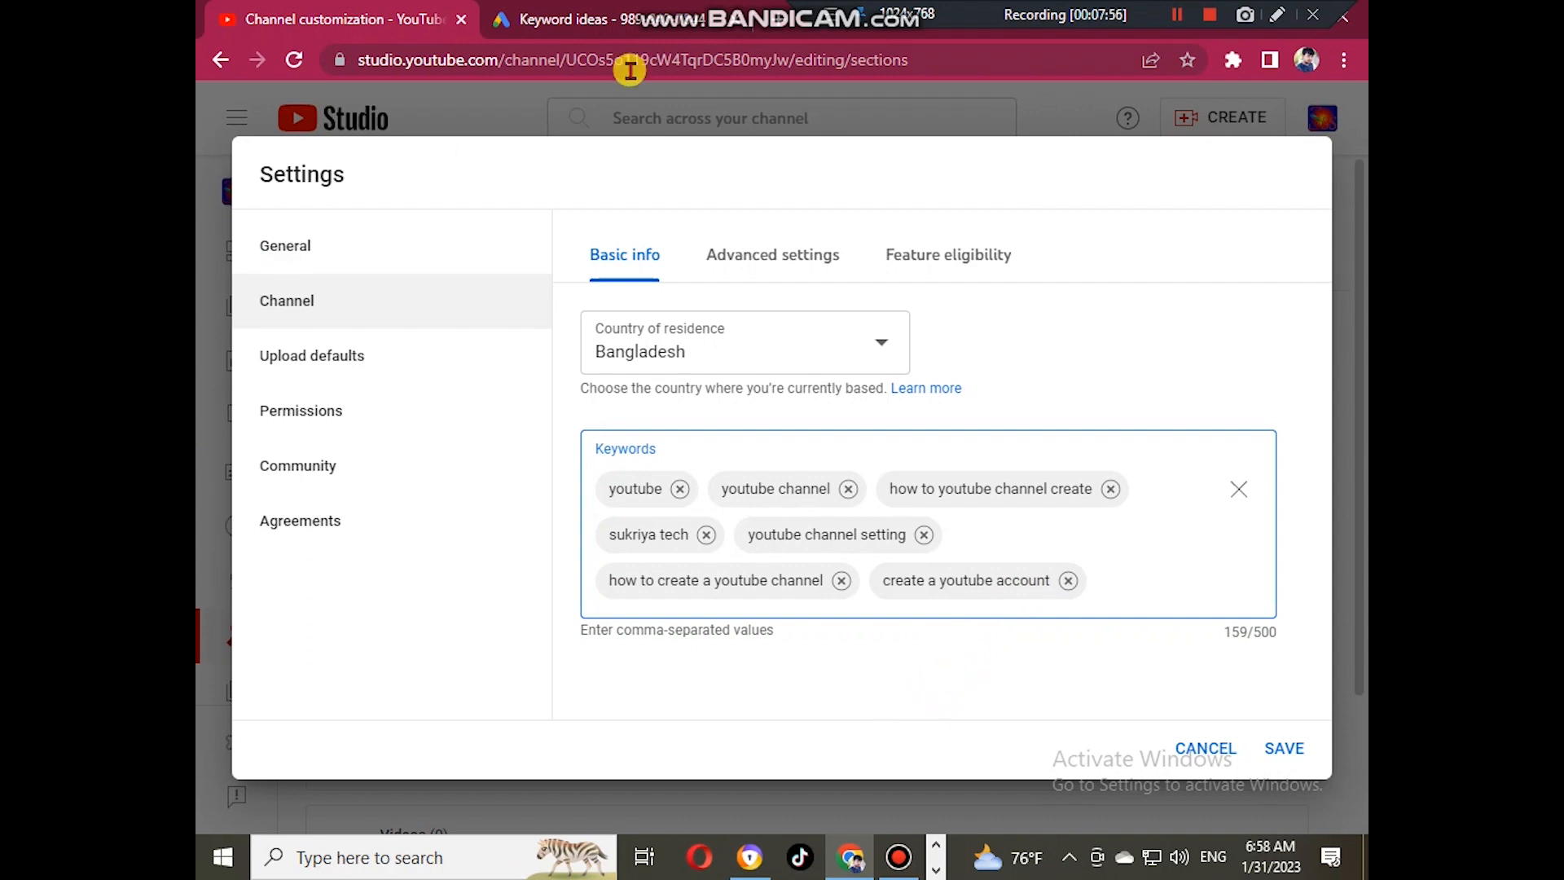
- Switch back to Keyword Planner, look over the selected keyword ideas and close the plan to return to the Keyword Planner start page
left_click(587, 19)
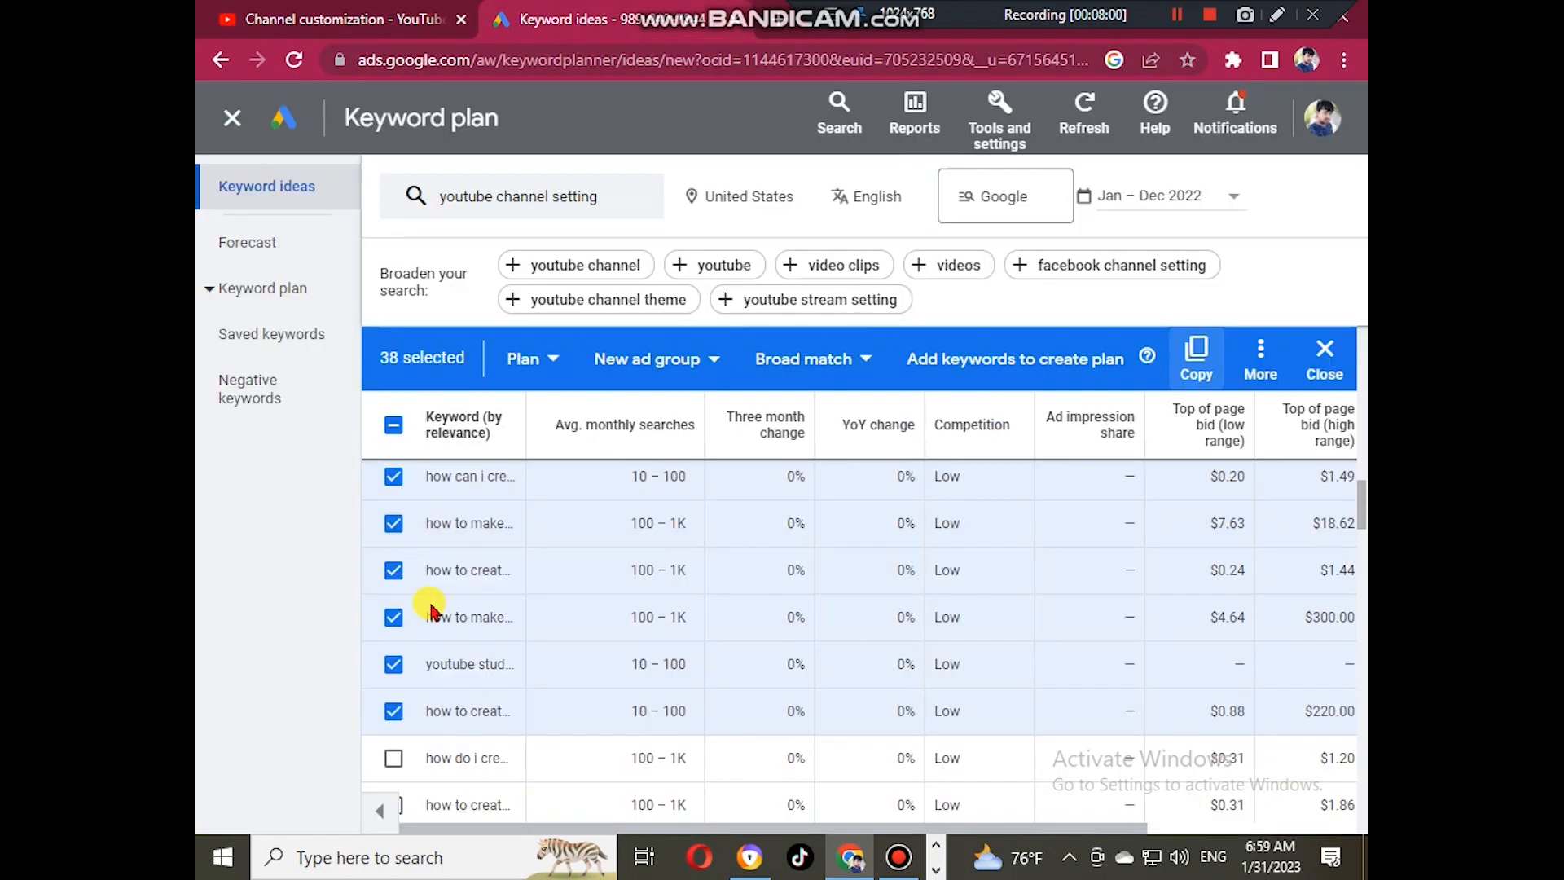
scroll(430, 609, "down", 2)
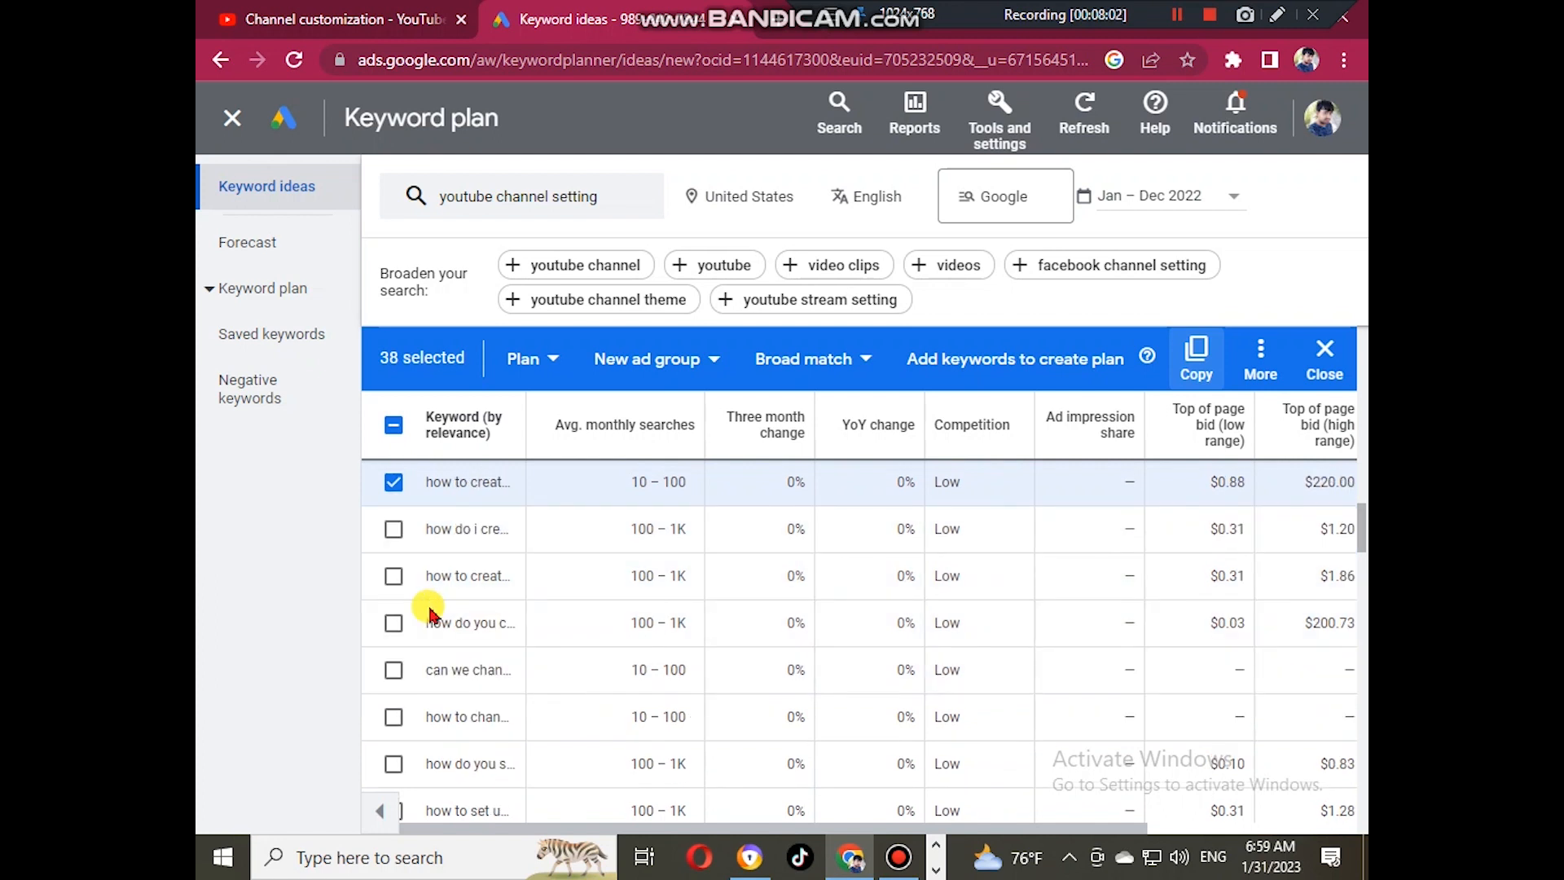
scroll(431, 609, "up", 10)
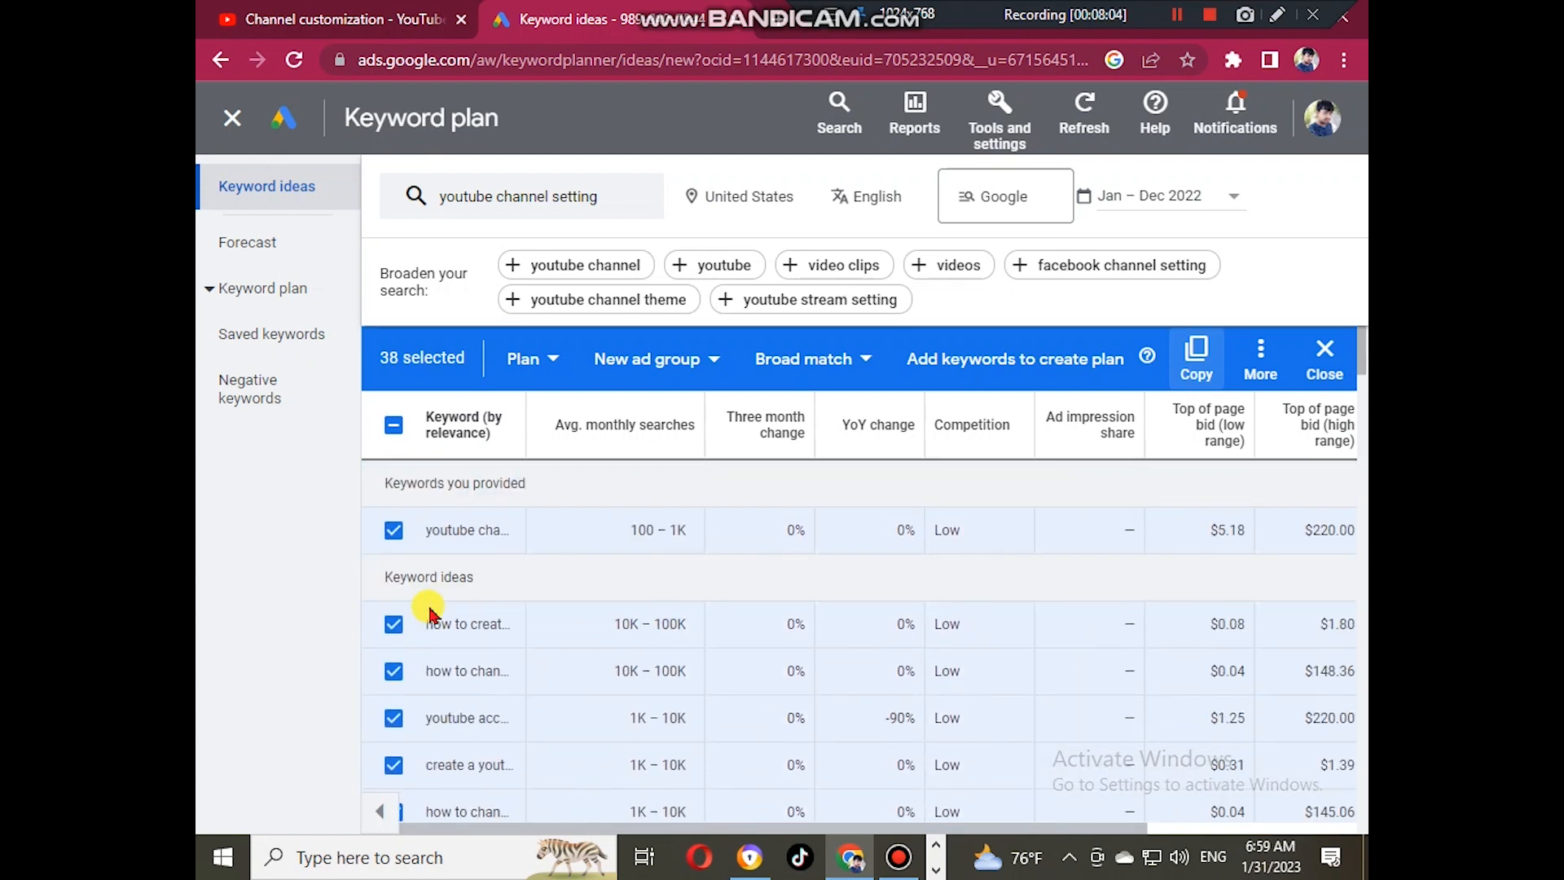
left_click(232, 118)
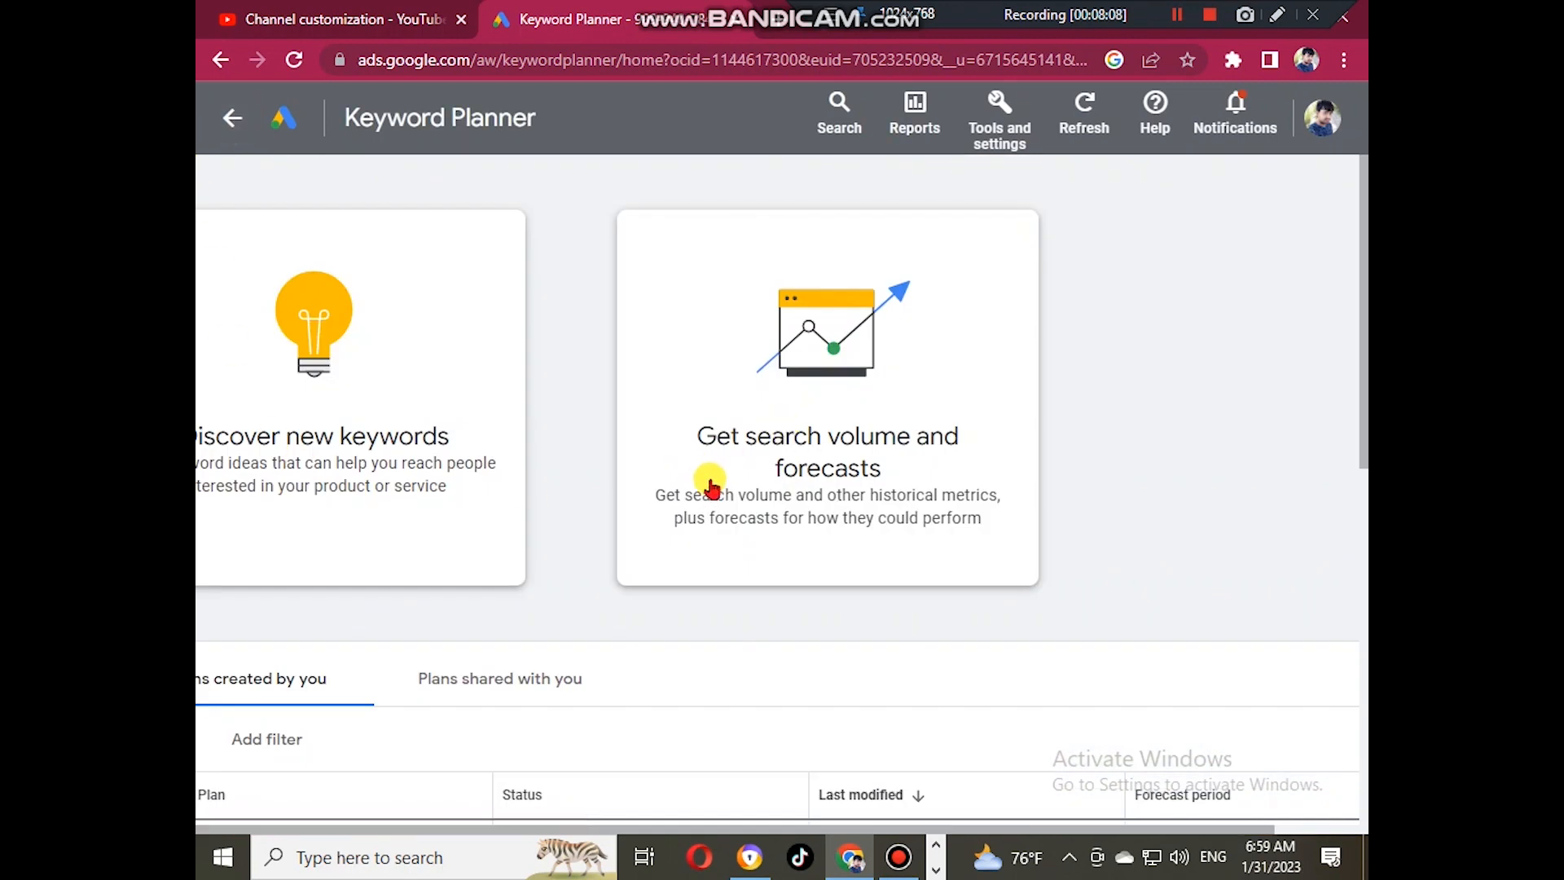
- Get search volume and forecasts for the keyword "youtube settings"
left_click(813, 399)
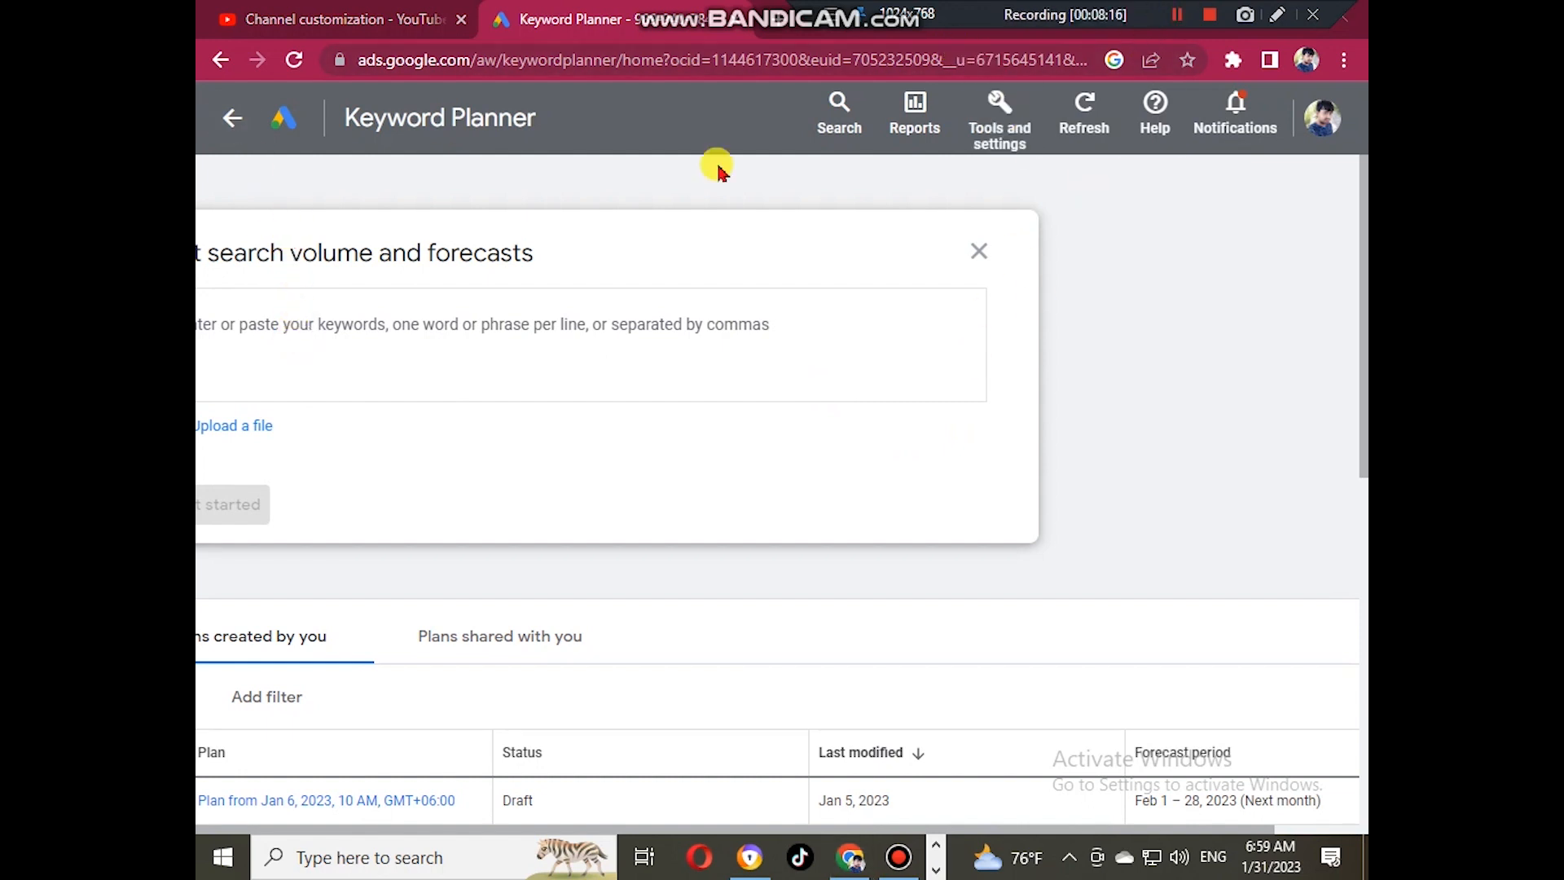
left_click(427, 316)
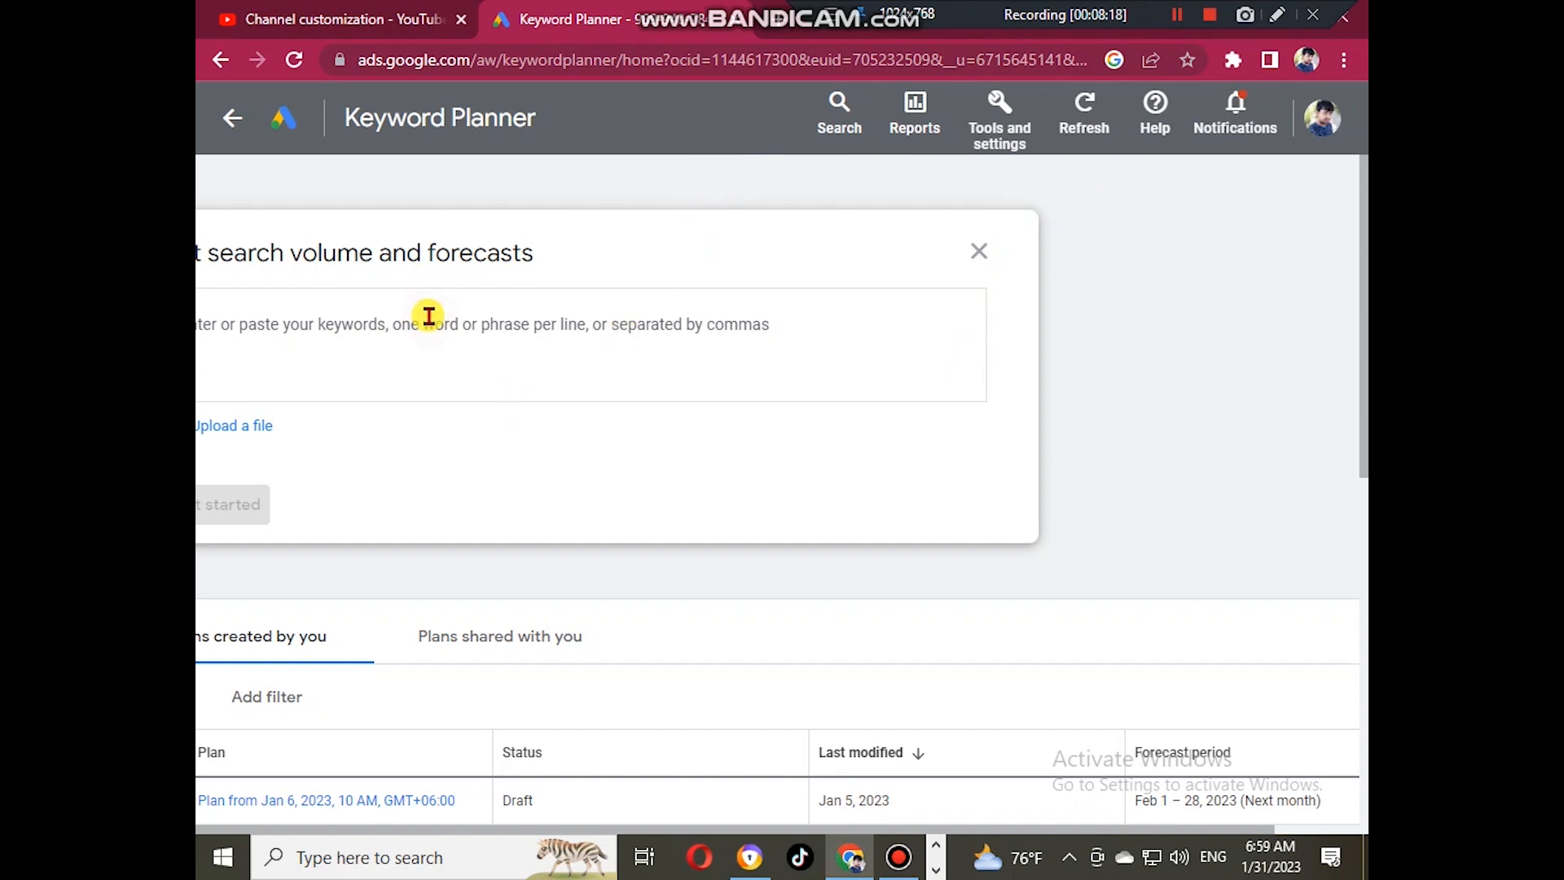
left_click(417, 336)
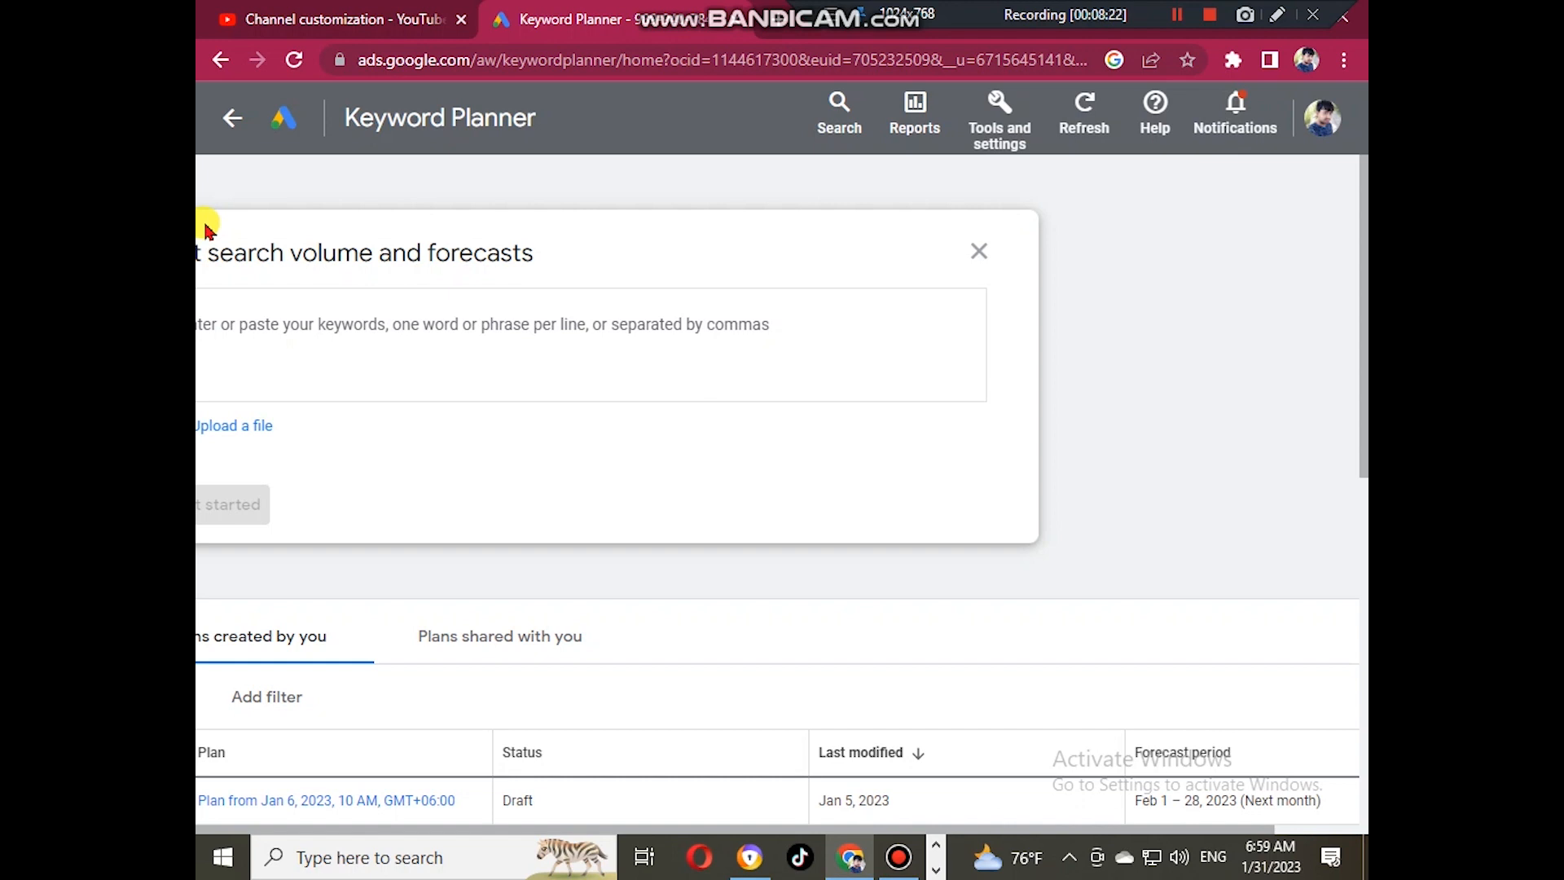
key("ctrl+v")
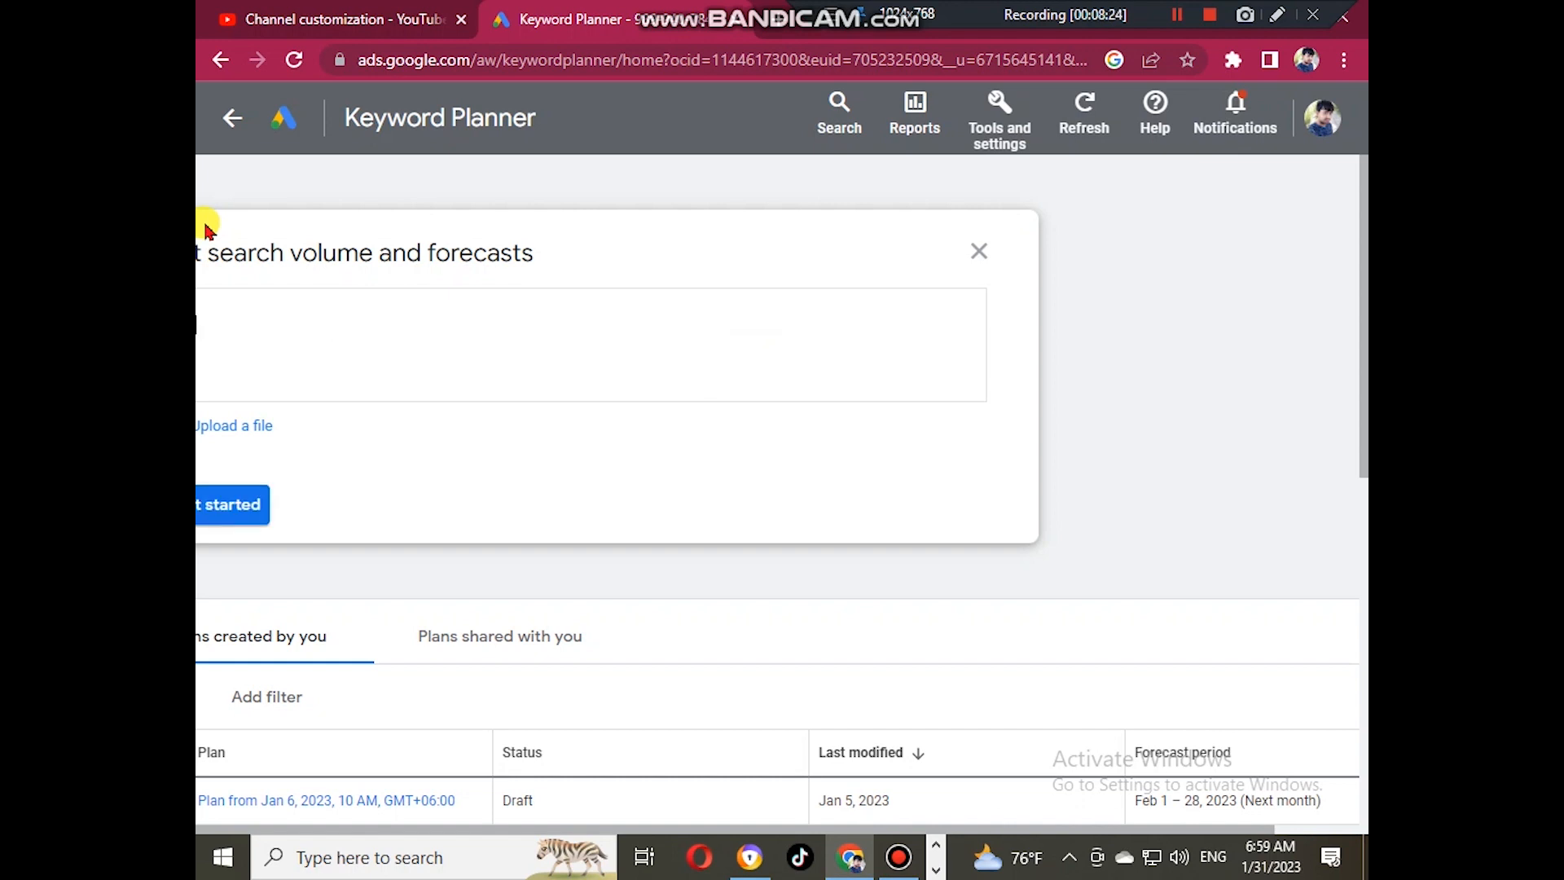
type("utube")
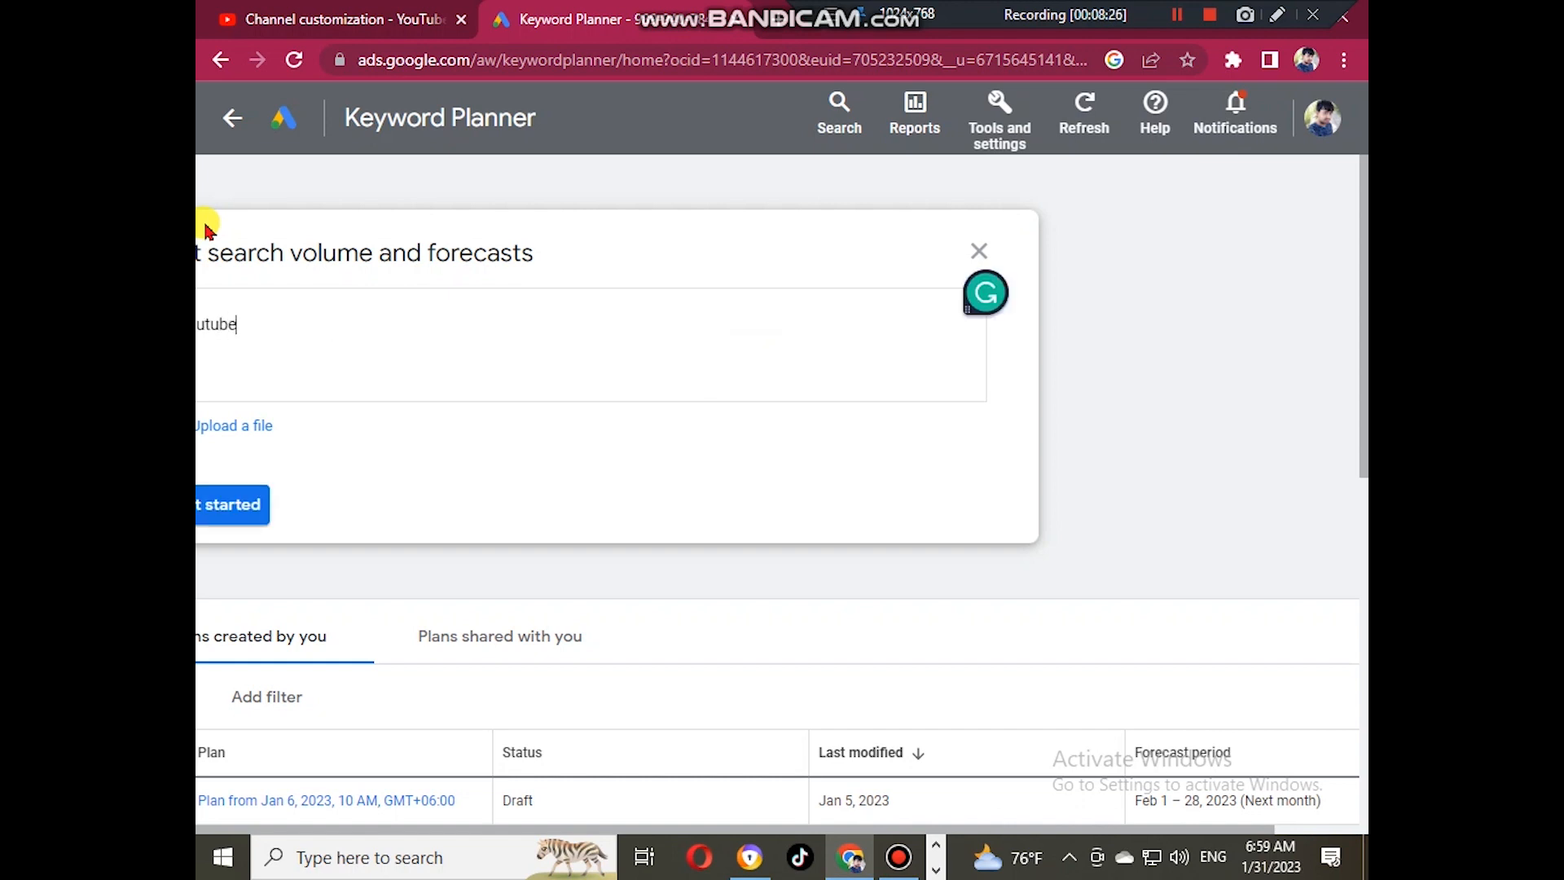
type(" settings")
left_click(228, 518)
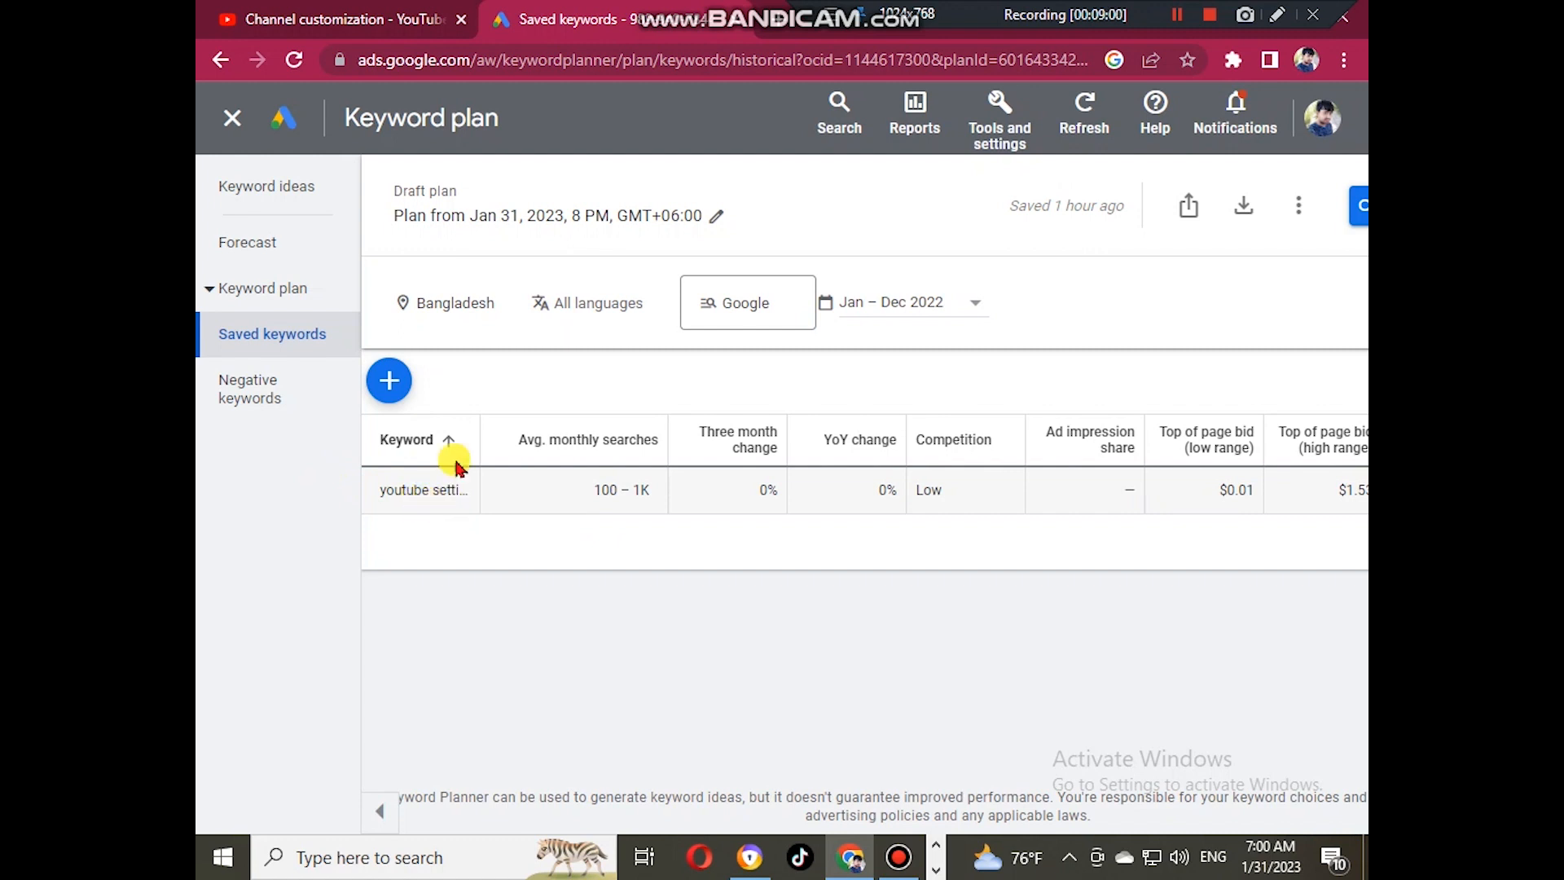
- Open YouTube in a new browser tab, start the AFR Technology video "How to Connect Android Phone to Smart TV" and pause it
left_click(318, 16)
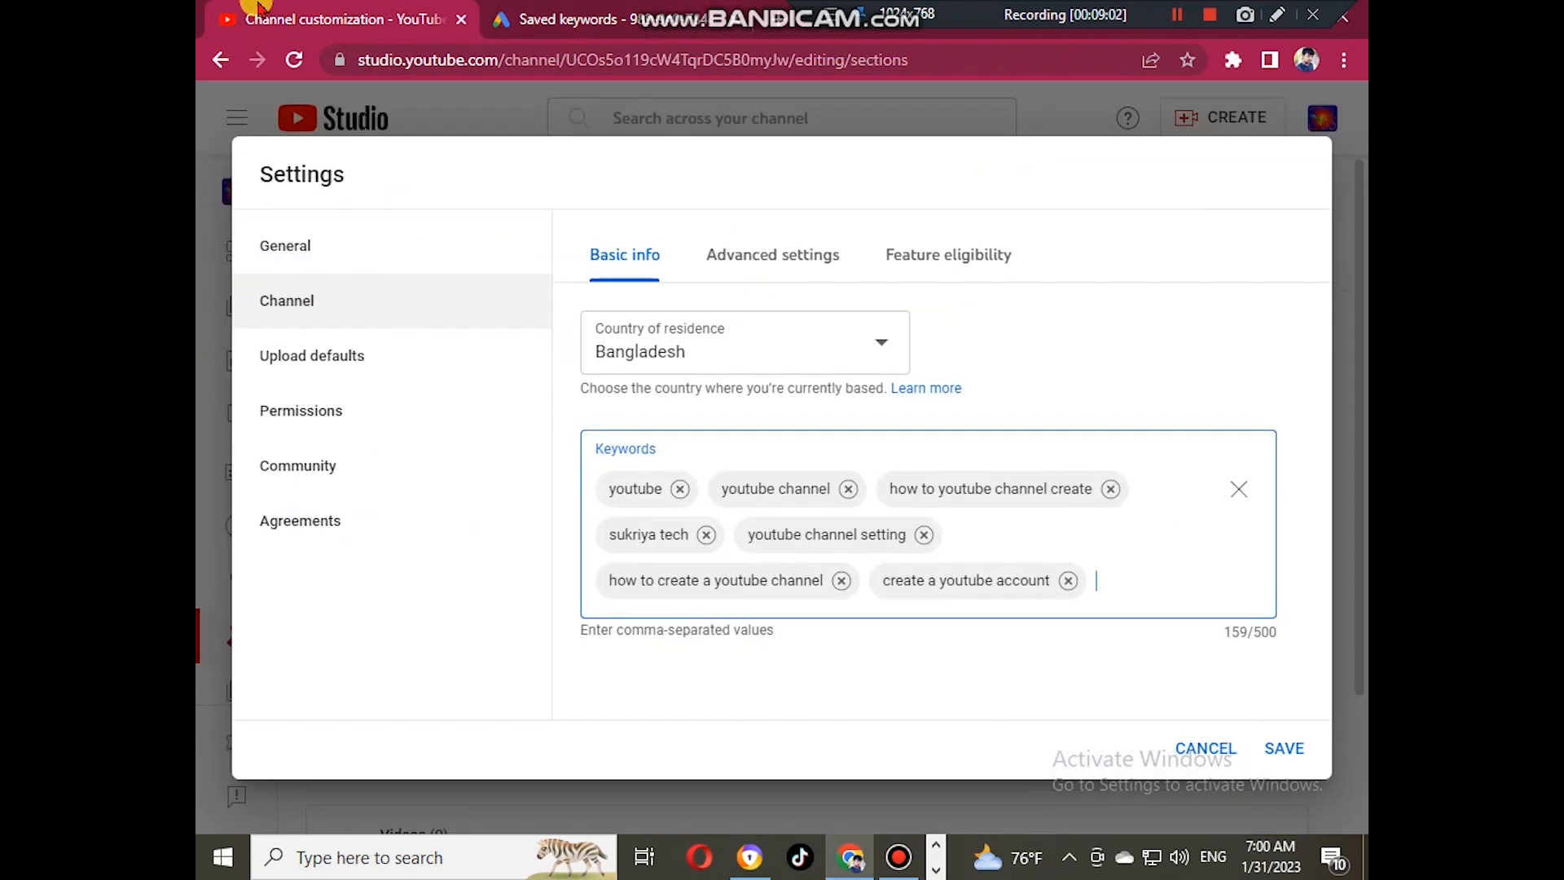
left_click(782, 35)
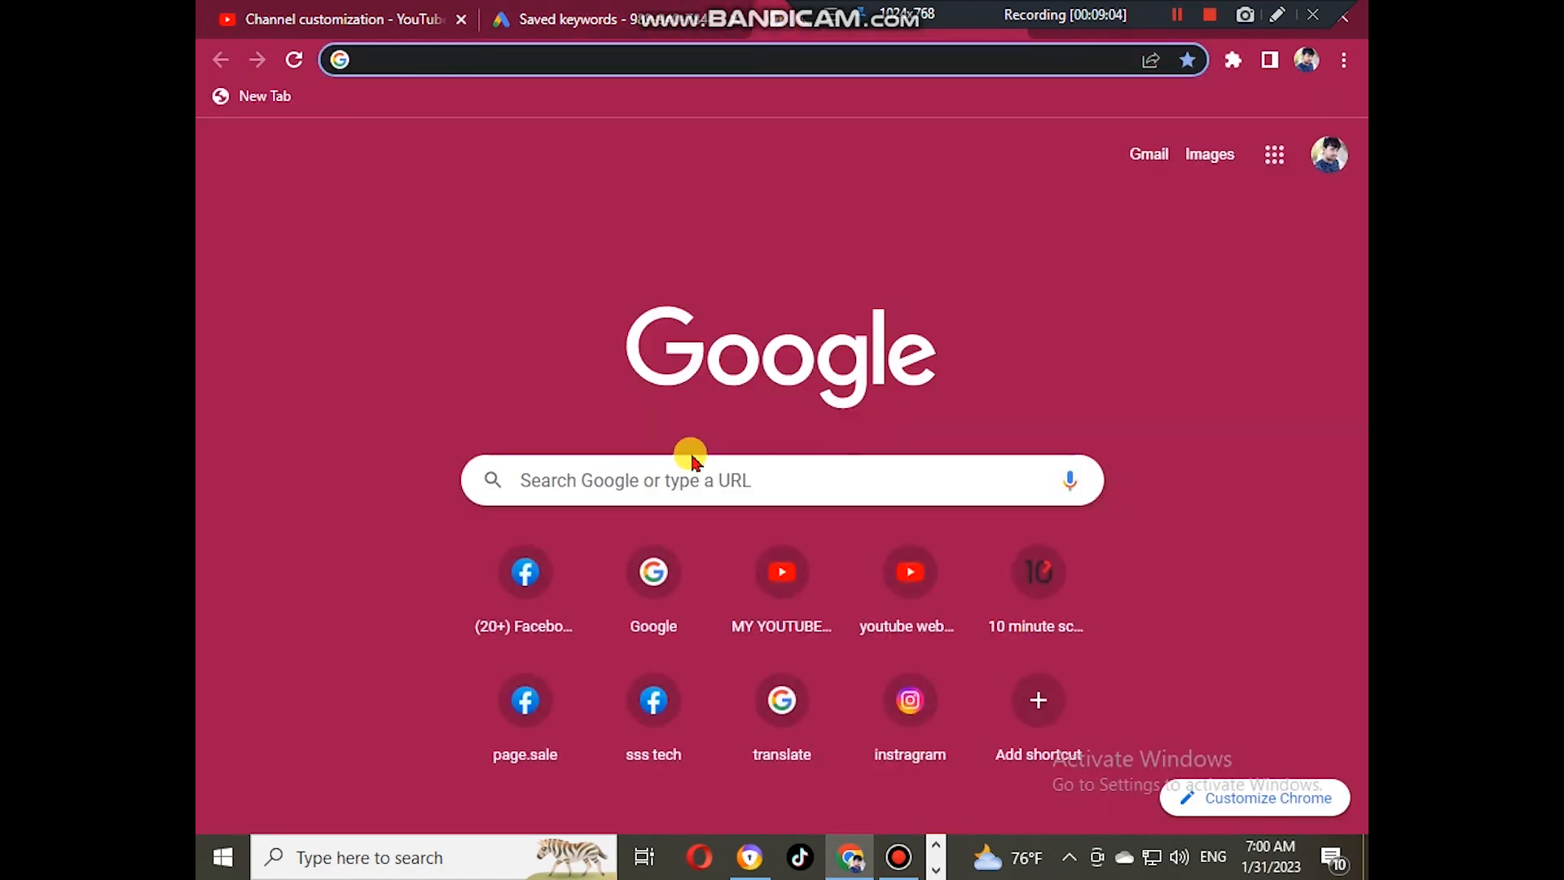
left_click(888, 573)
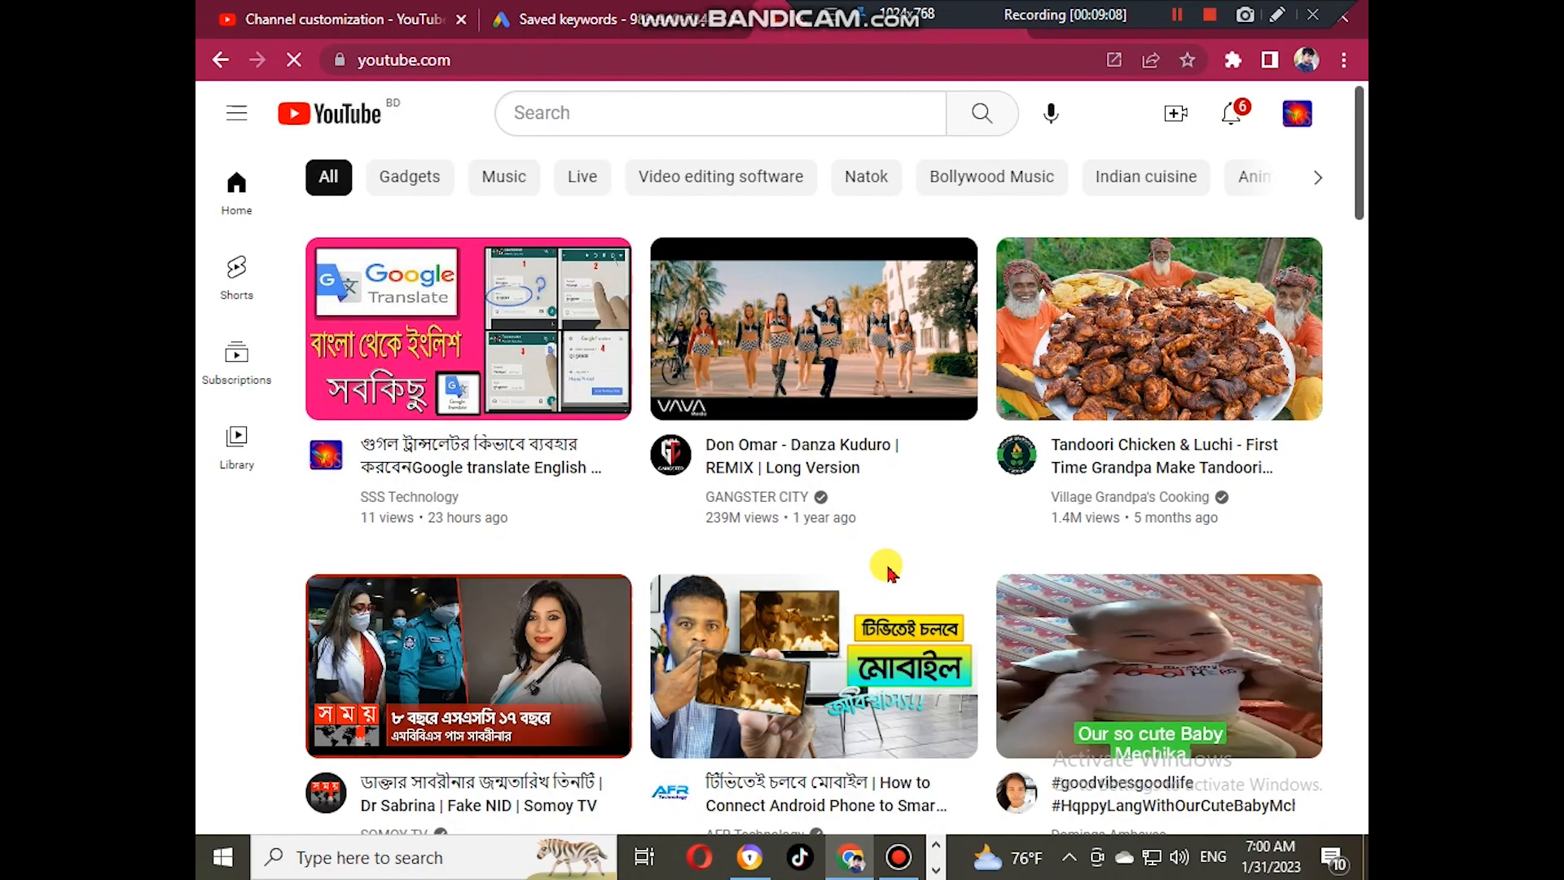
left_click(707, 690)
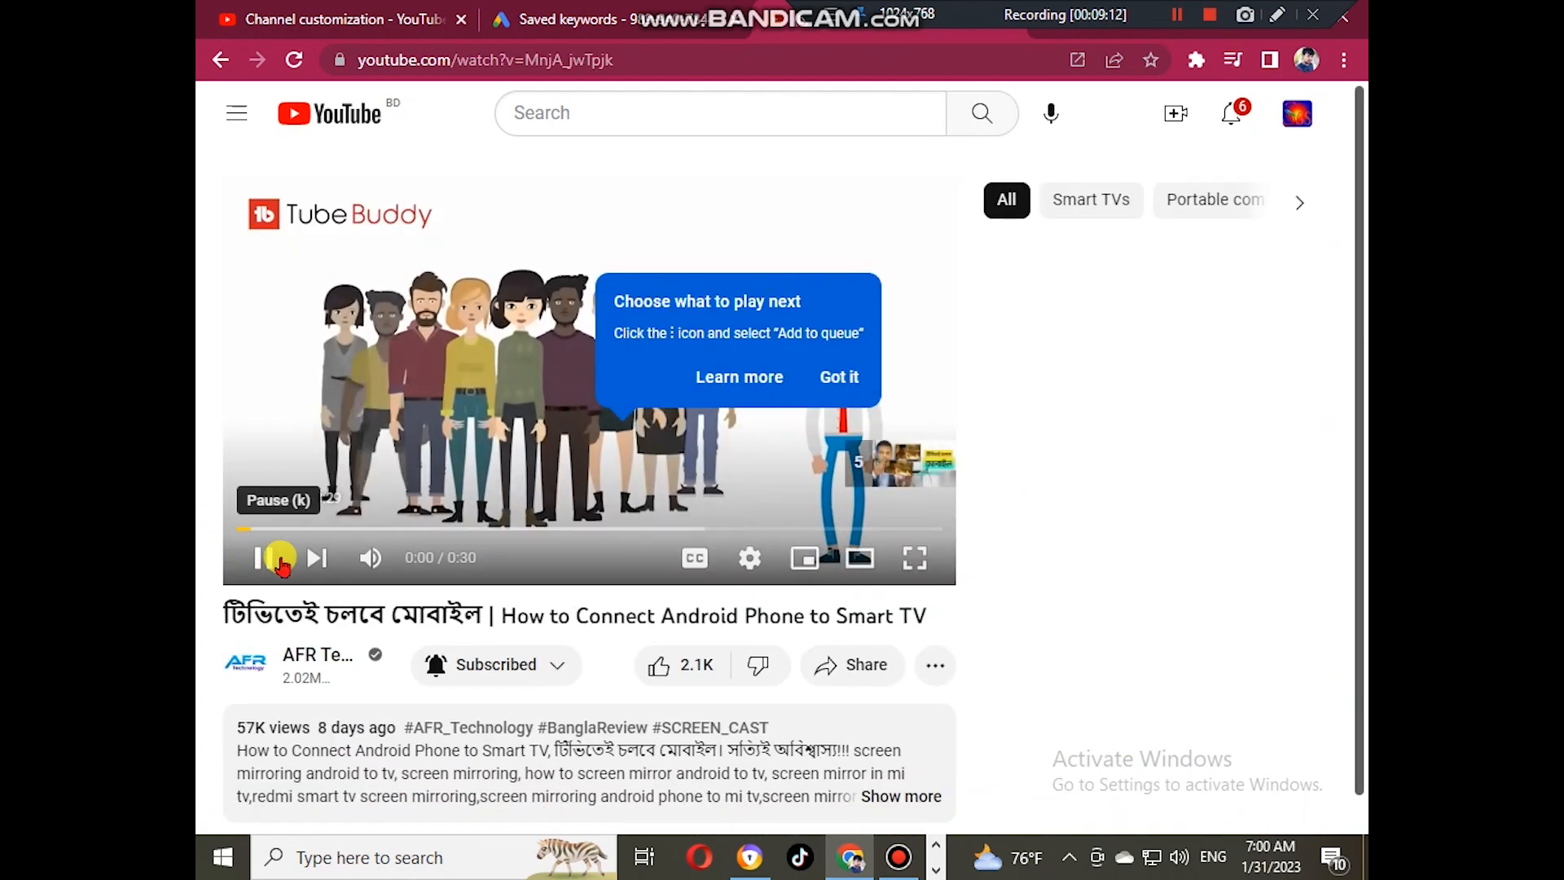
left_click(272, 559)
left_click(279, 637)
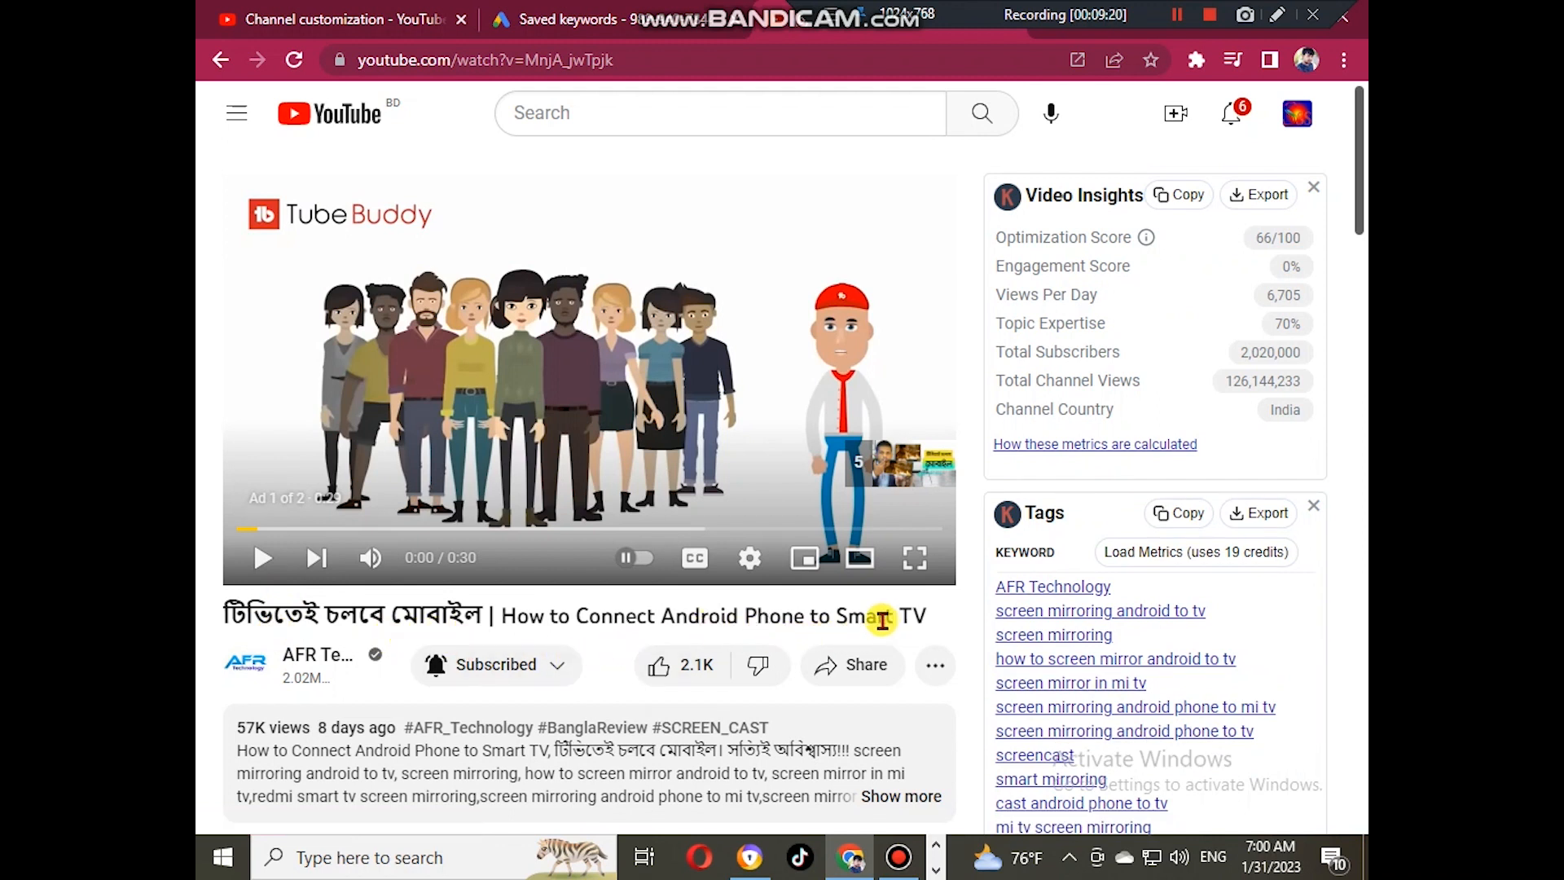
- Examine the list of tags shown for the paused video
scroll(884, 627, "down", 1)
scroll(883, 644, "down", 1)
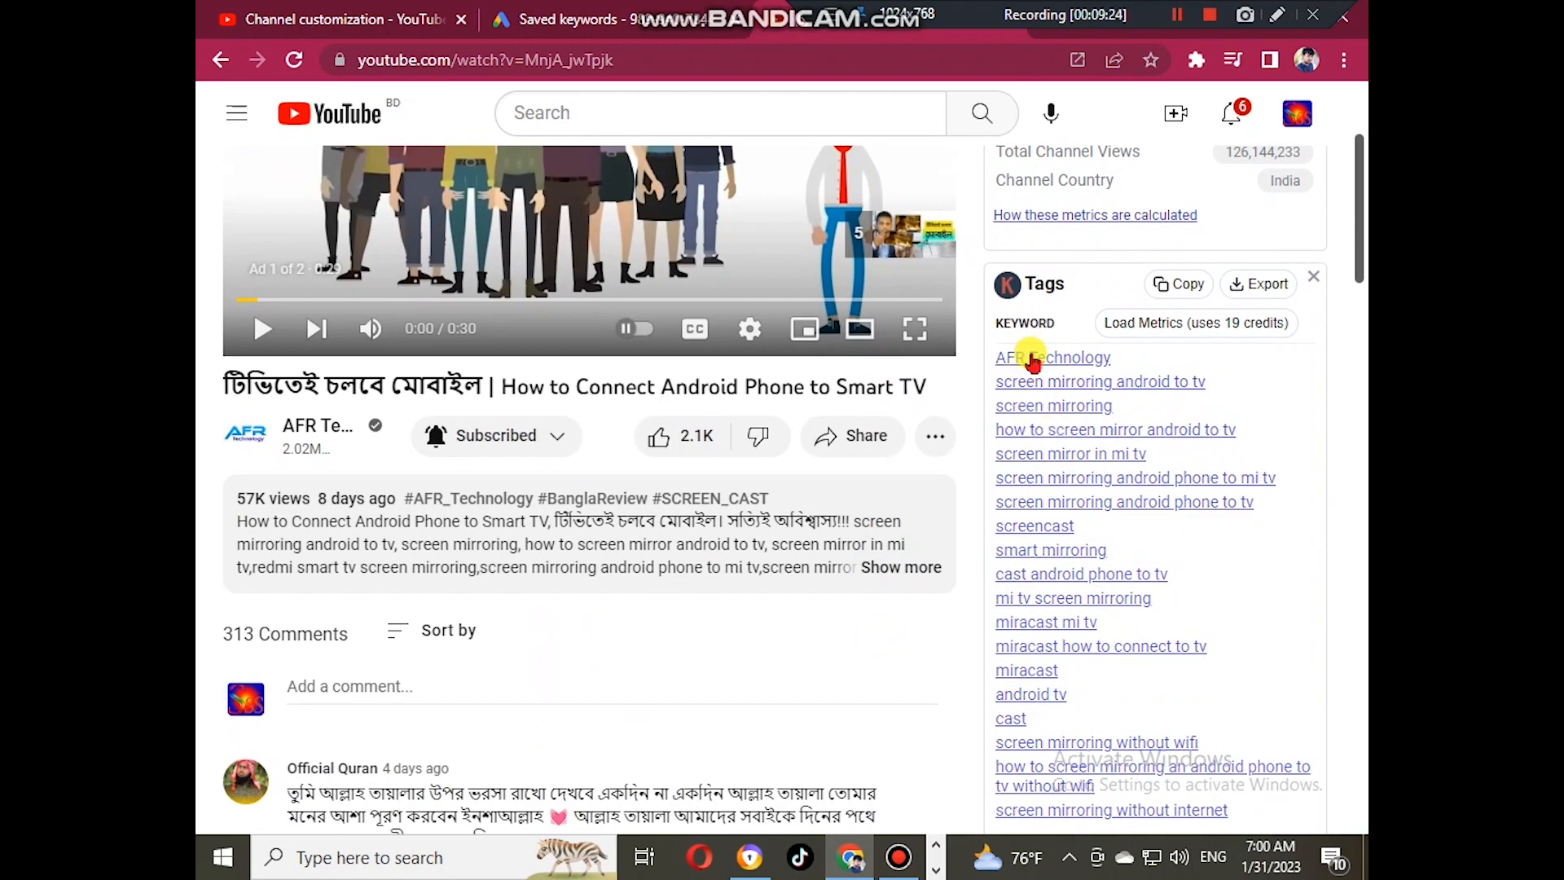
scroll(1057, 573, "down", 1)
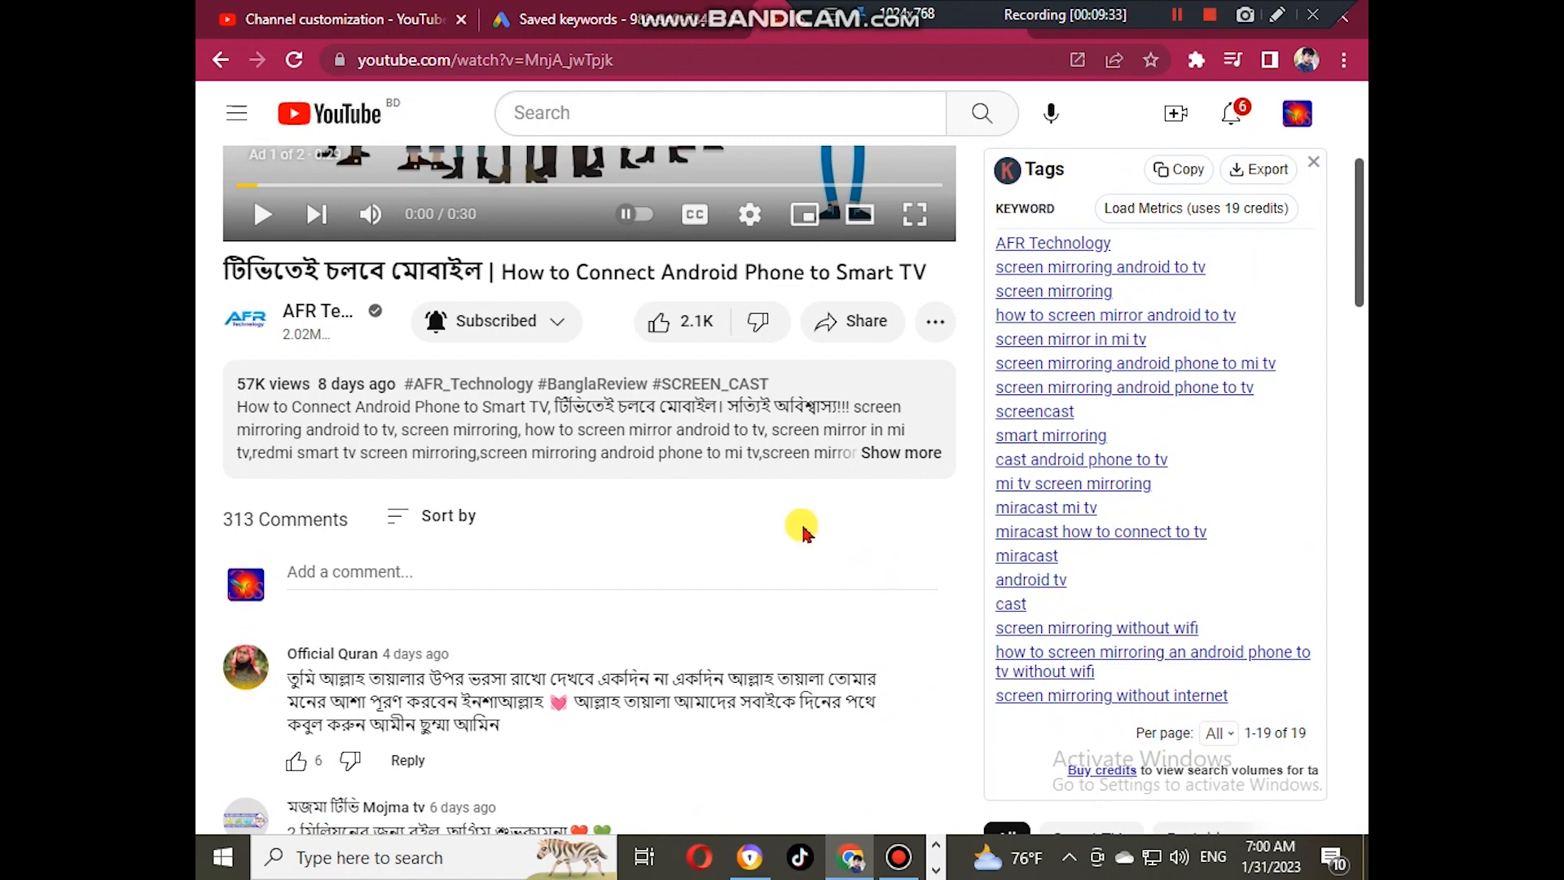
scroll(792, 526, "up", 1)
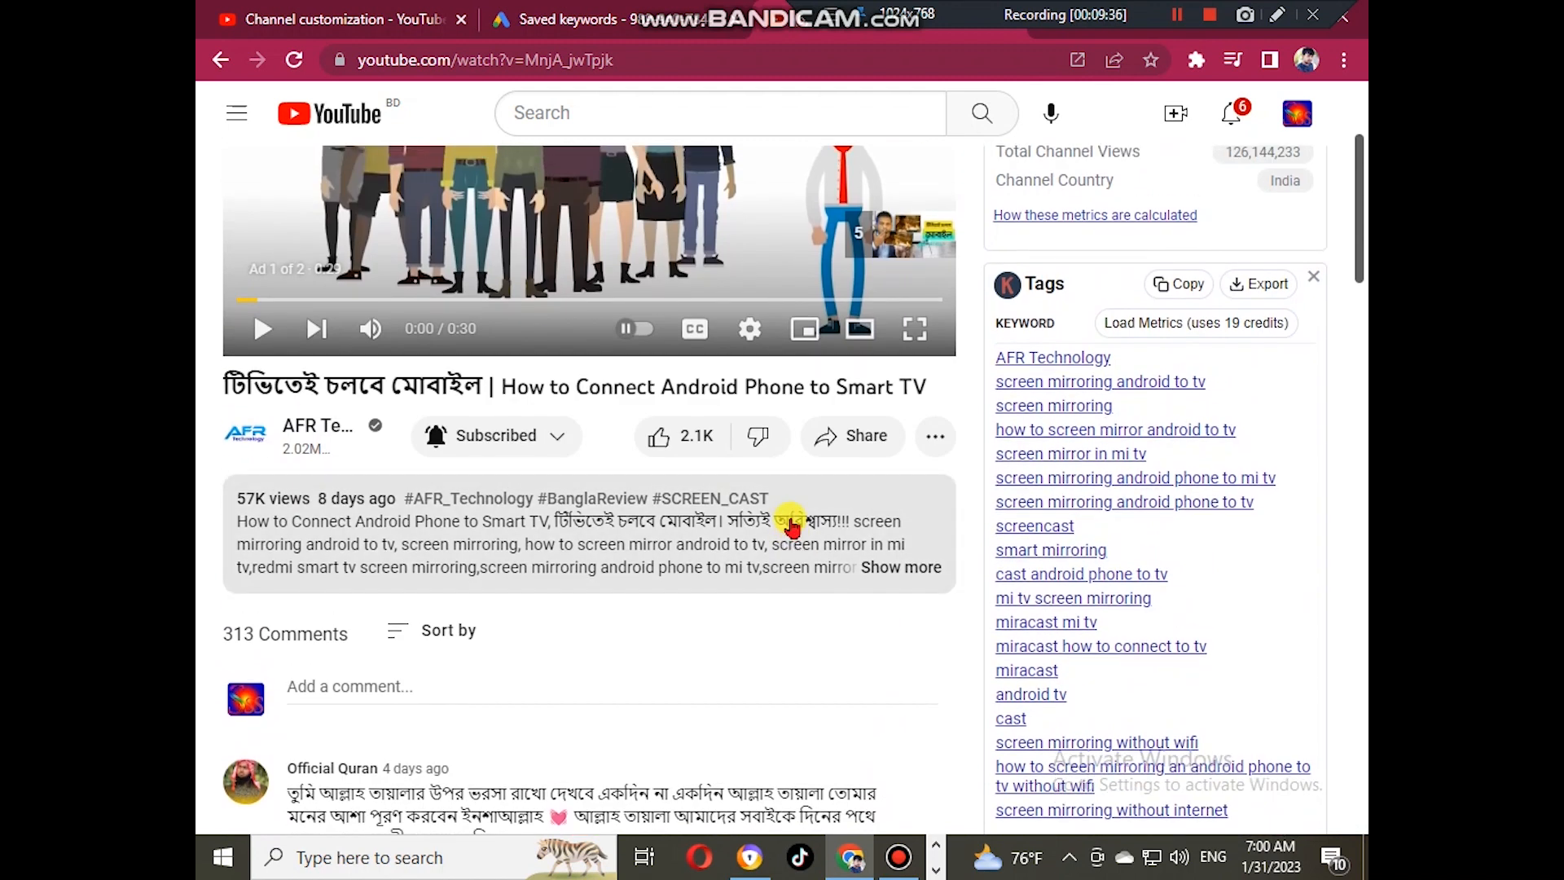